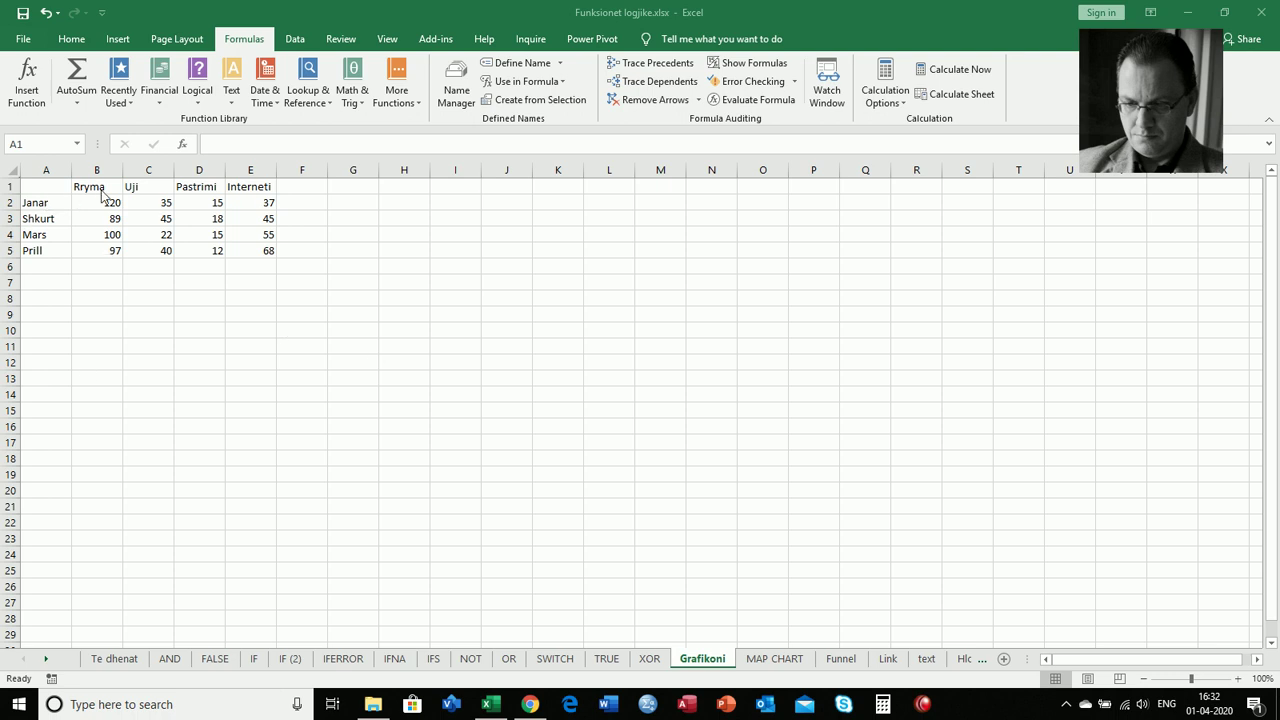
- Select the monthly expense table A1:E5 and bring up the Insert ribbon
left_click(37, 187)
left_click_drag(37, 187, 240, 259)
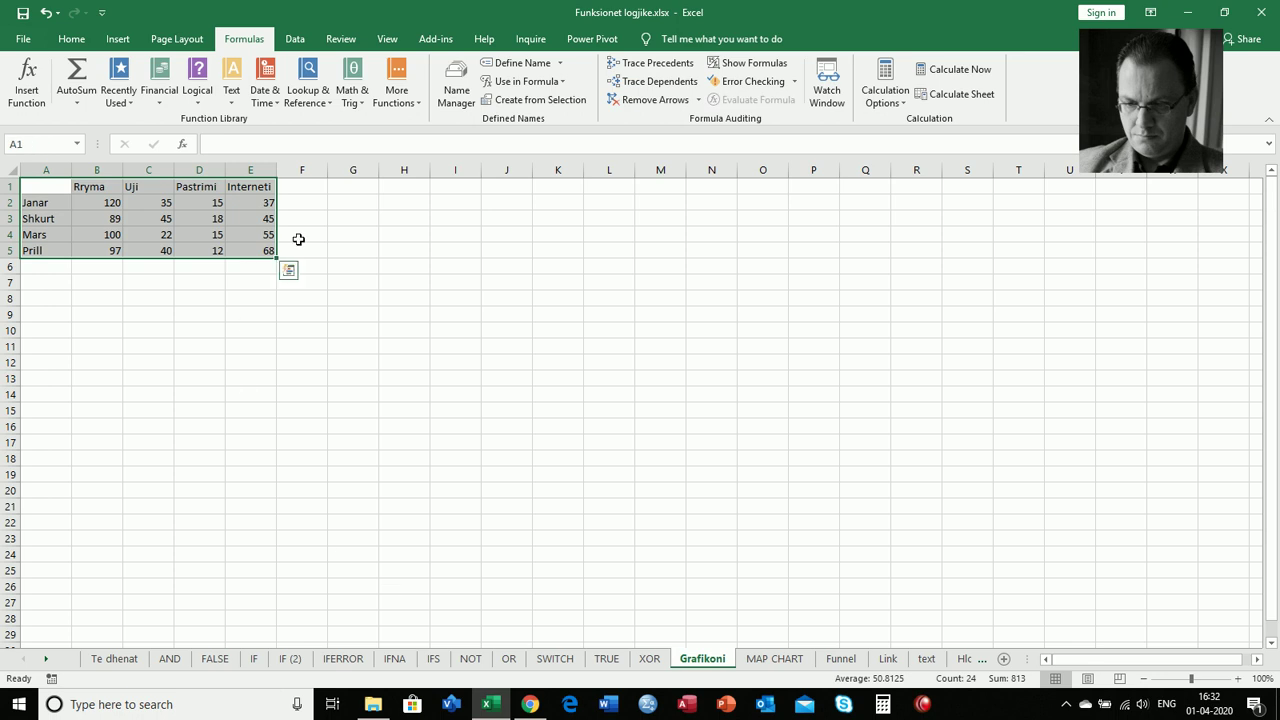
left_click(118, 40)
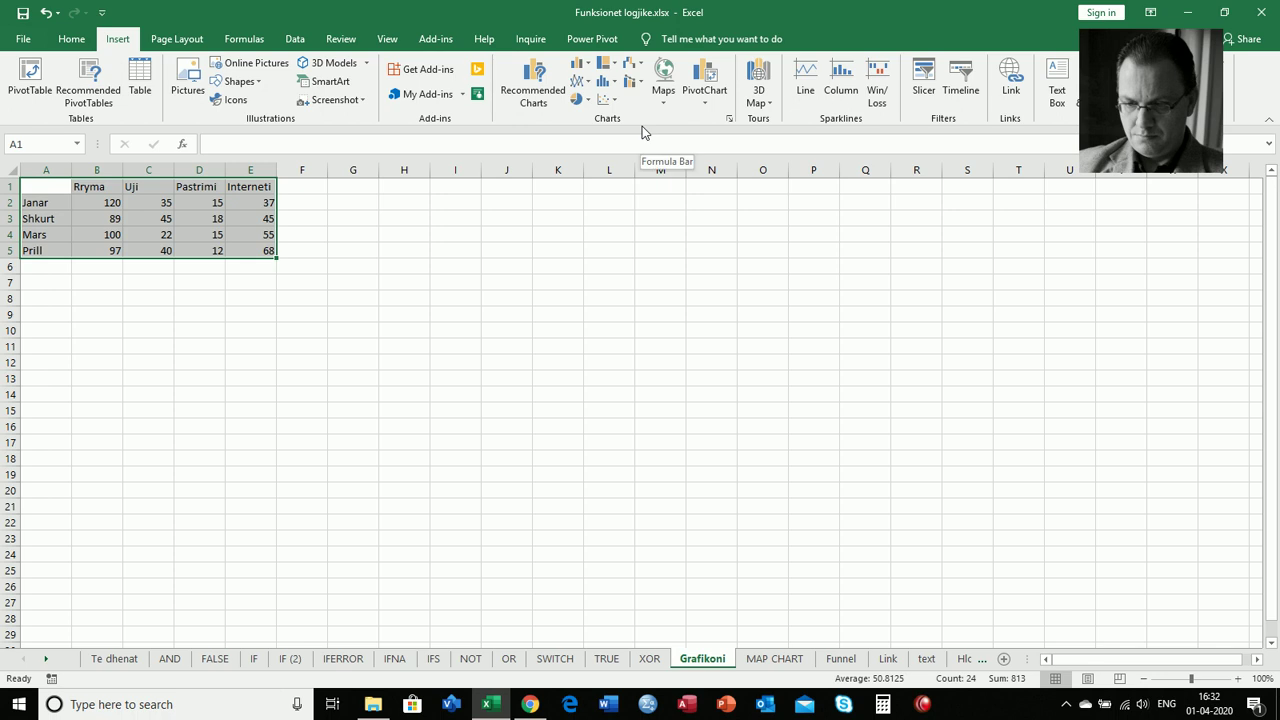
- Browse line, pie, bar, area, scatter, map and stock options among all chart types
left_click(529, 100)
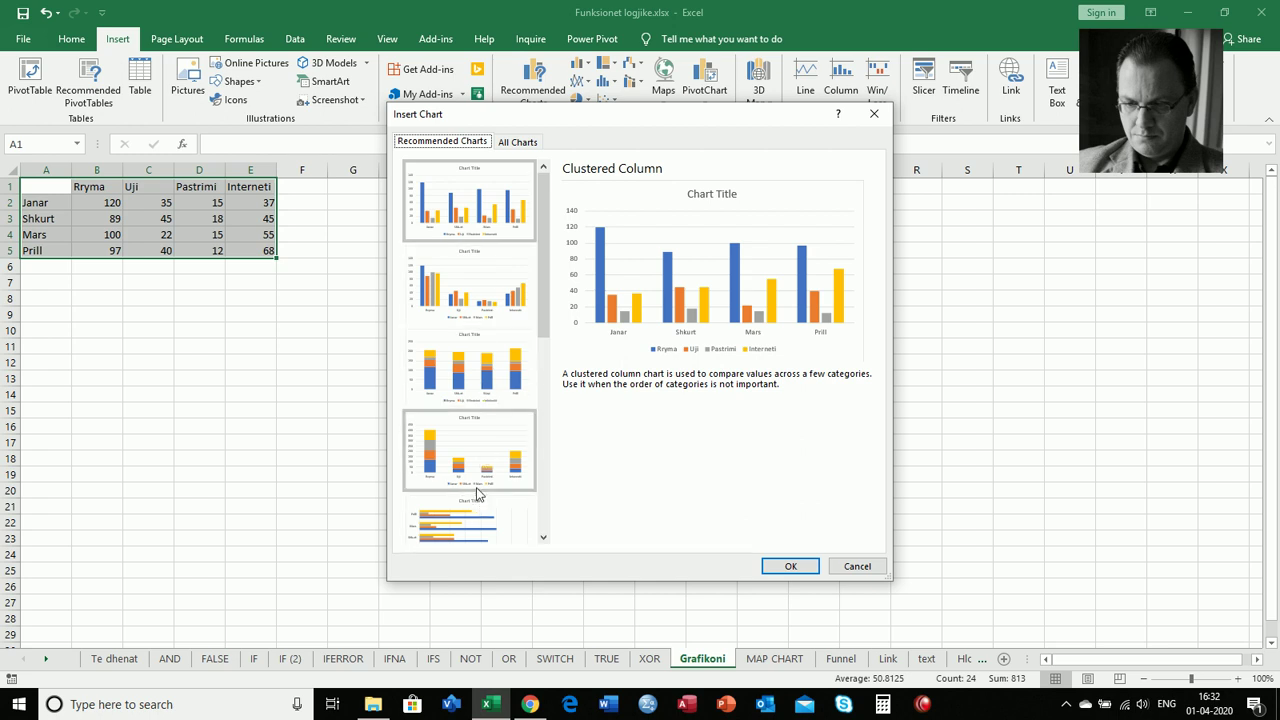
scroll(475, 485, "down", 3)
scroll(474, 482, "up", 2)
scroll(474, 482, "up", 1)
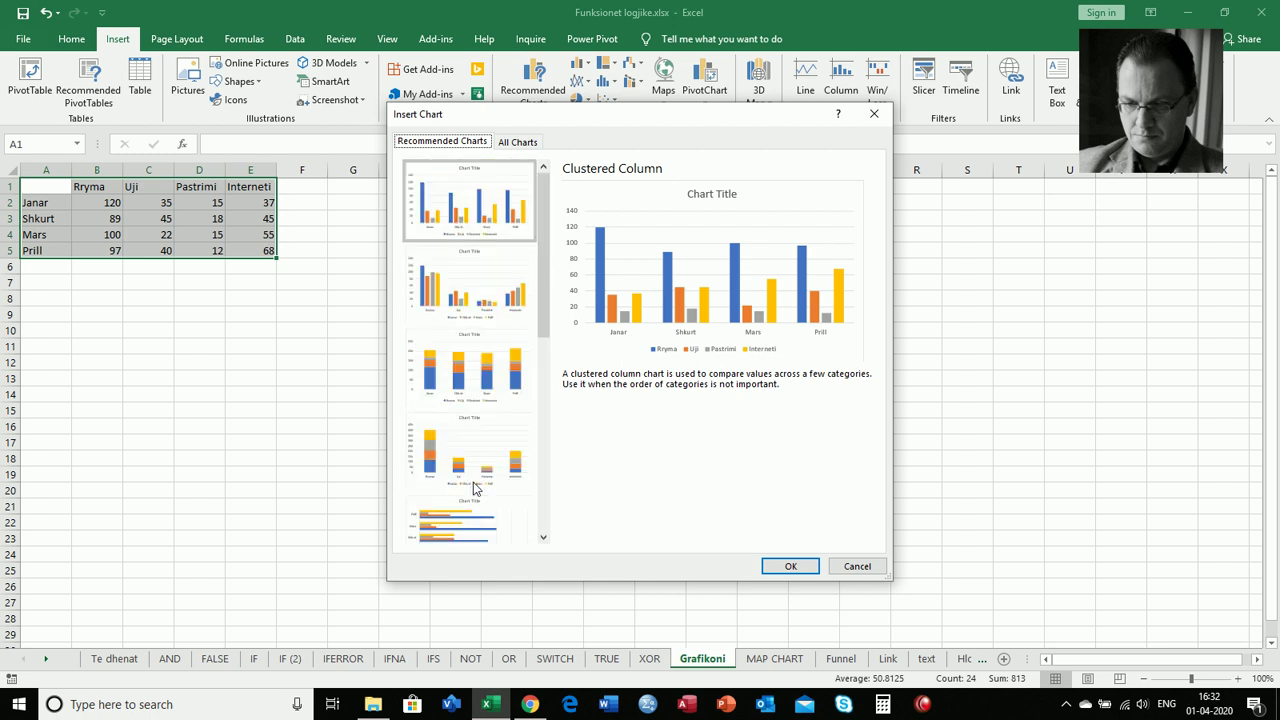
left_click(513, 143)
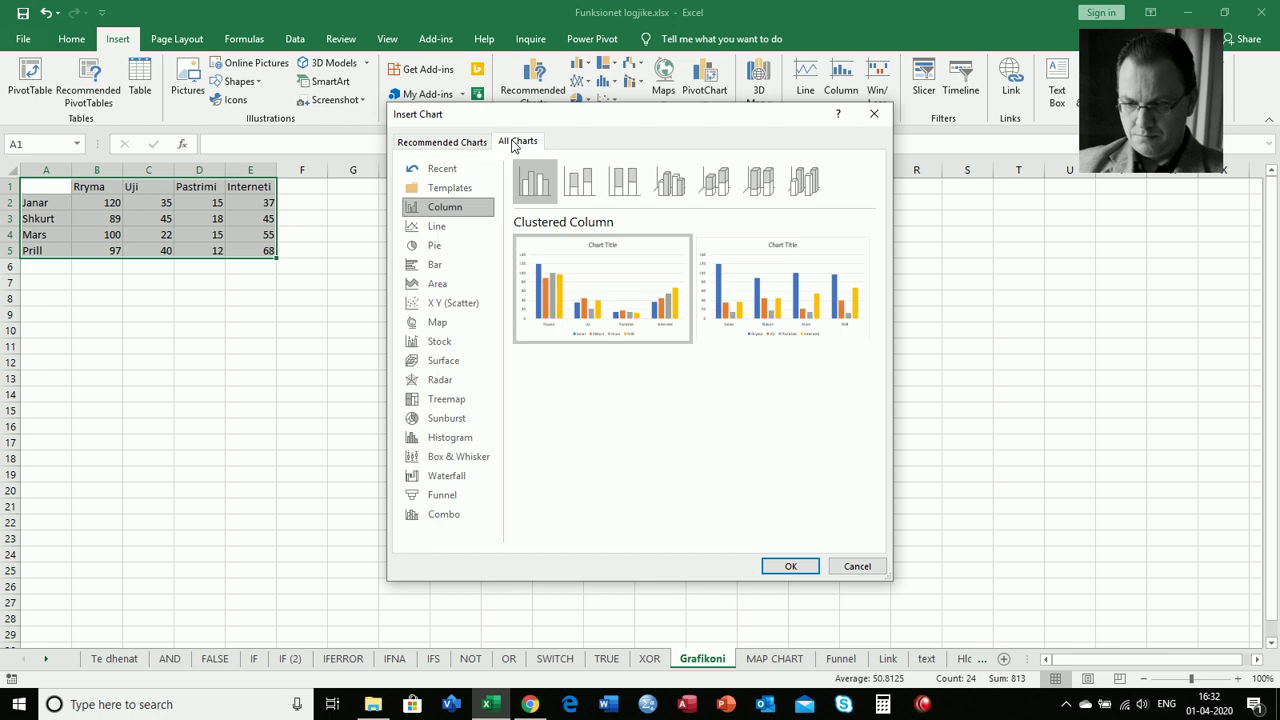
left_click(440, 228)
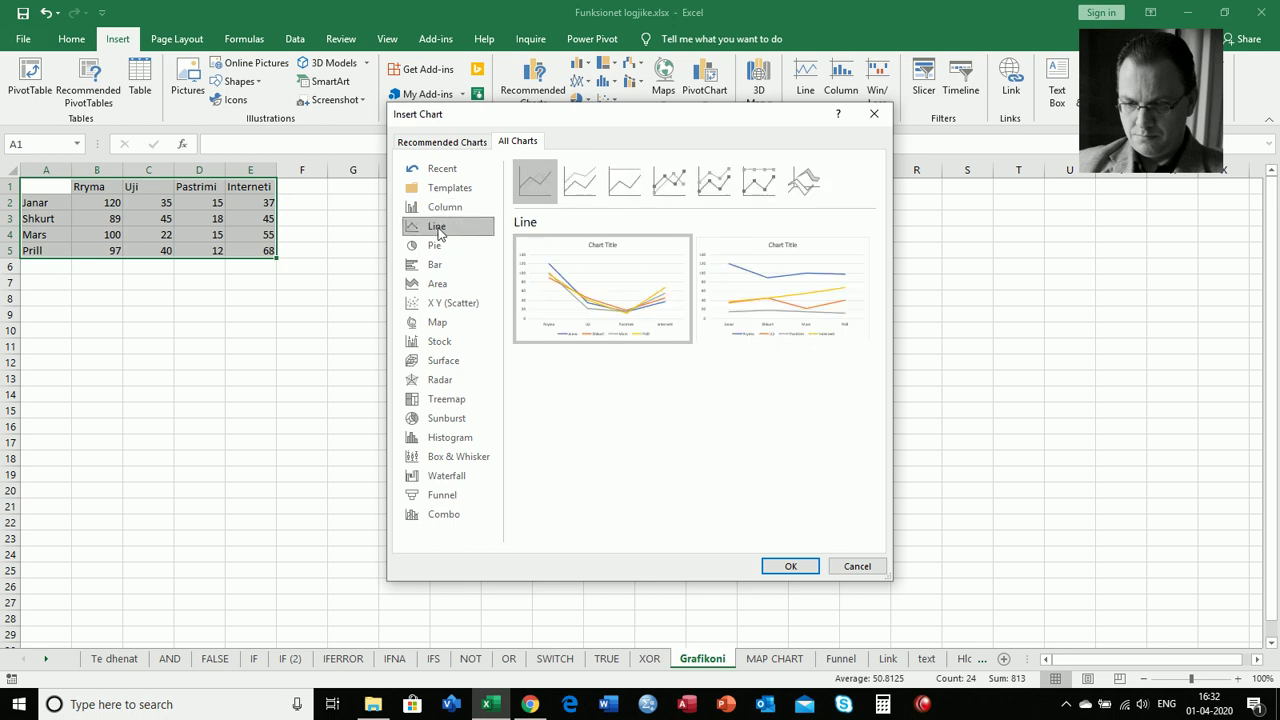
left_click(440, 245)
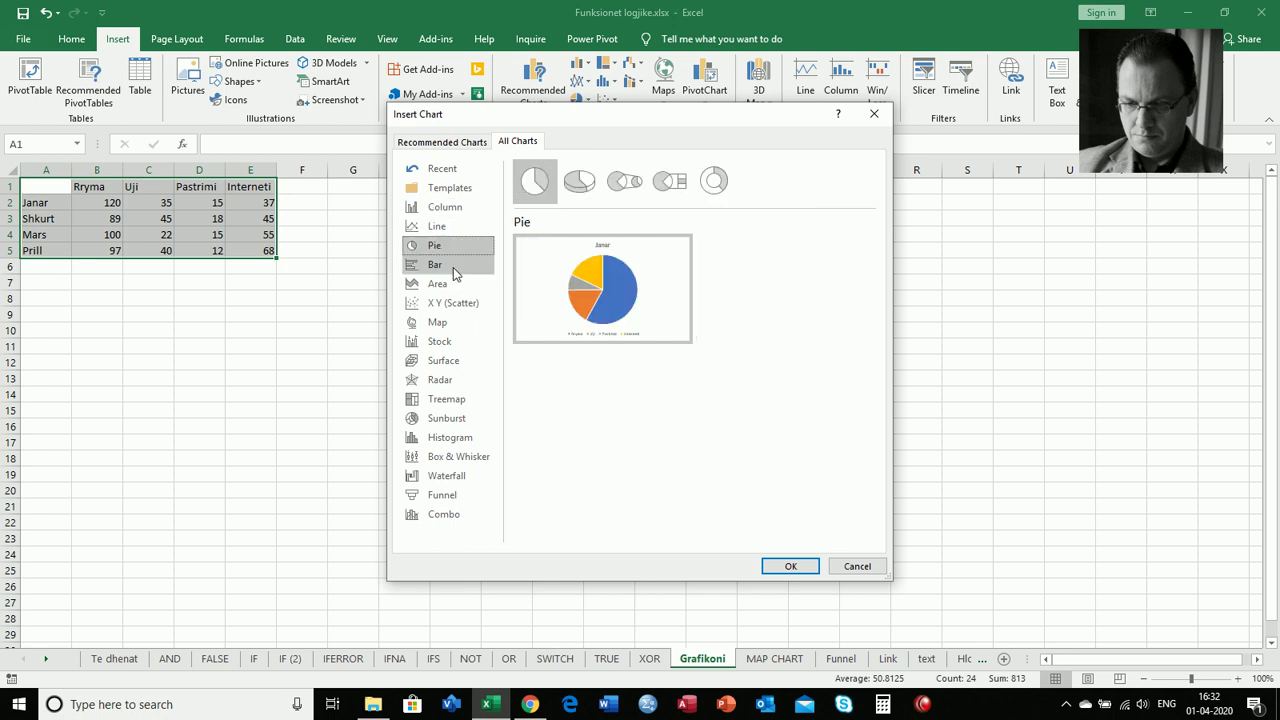
left_click(452, 268)
left_click(449, 283)
left_click(453, 301)
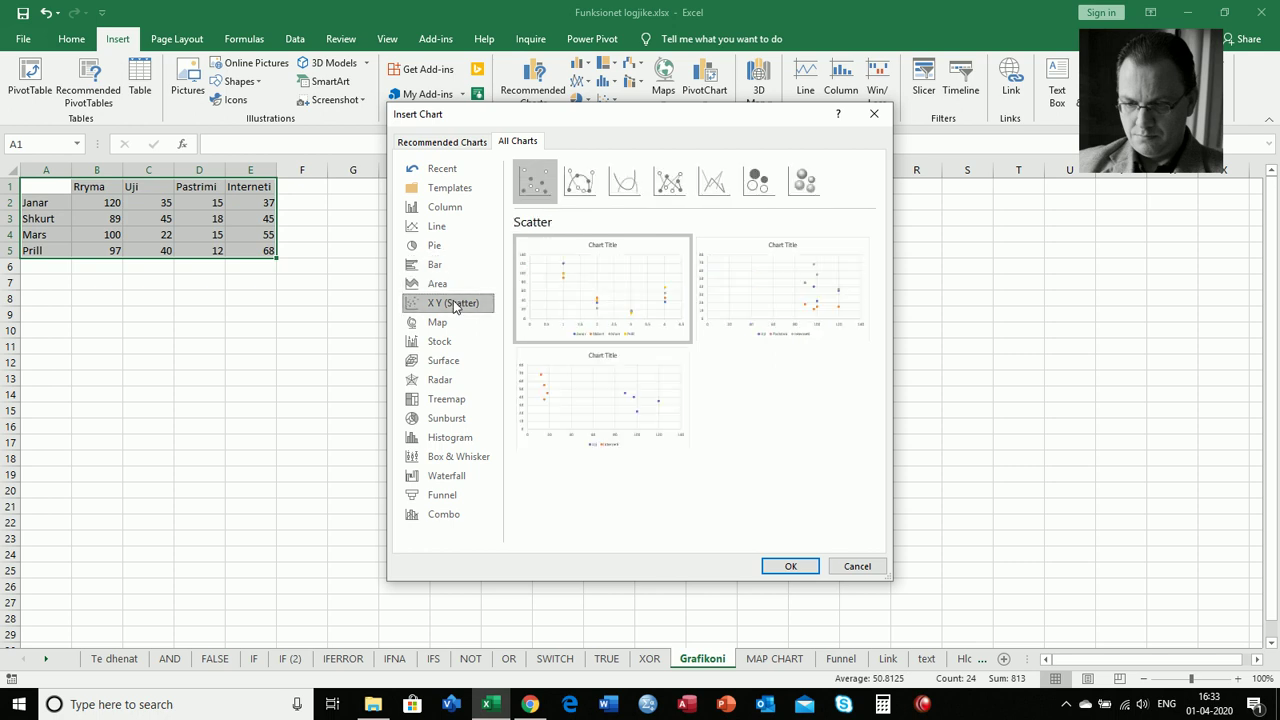
left_click(453, 330)
left_click(449, 341)
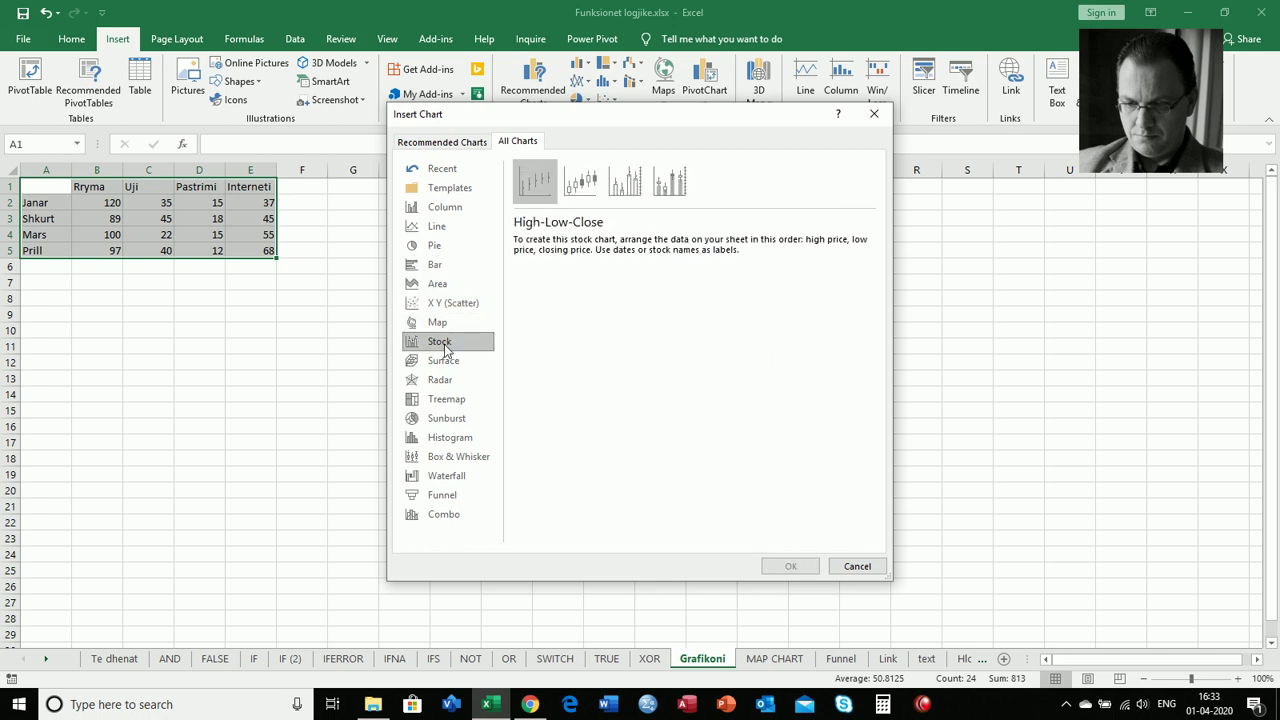
- Insert a 3-D Clustered Column chart of the expense table
left_click(447, 212)
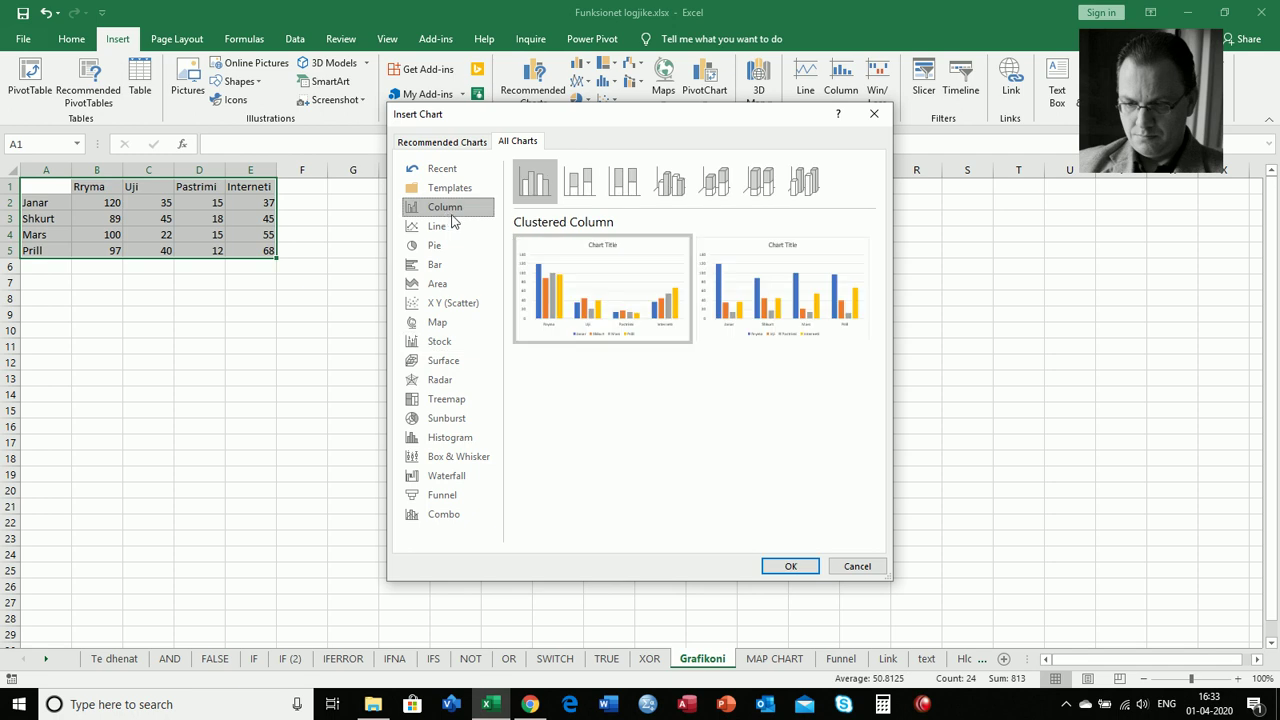
left_click(670, 183)
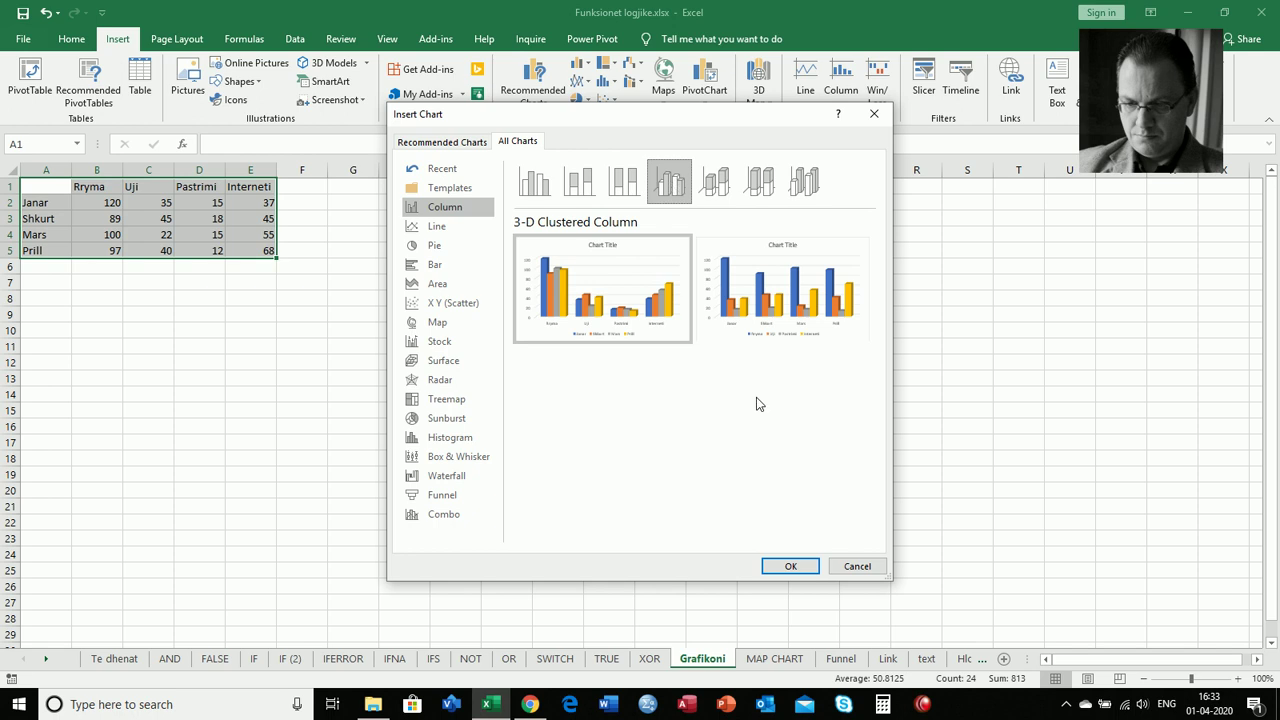
left_click(787, 567)
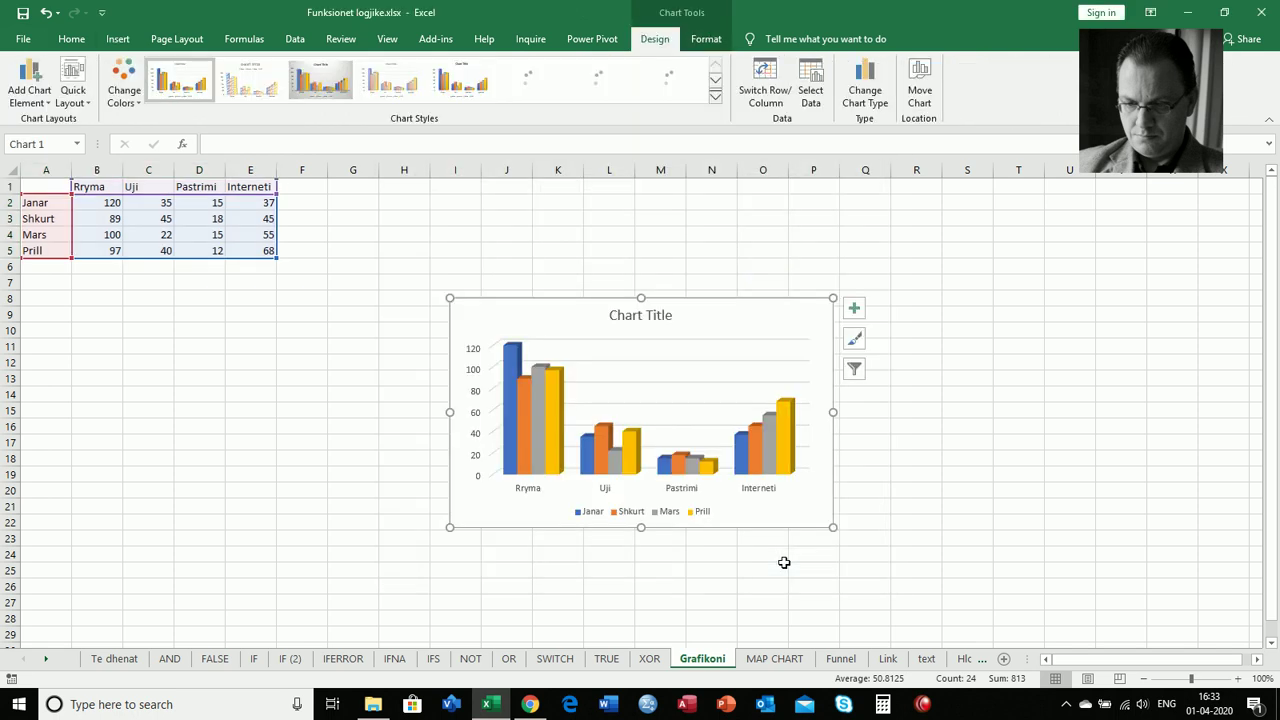
- Enlarge the 3-D column chart and move it up beside the data table
left_click_drag(833, 527, 970, 608)
left_click_drag(577, 297, 449, 212)
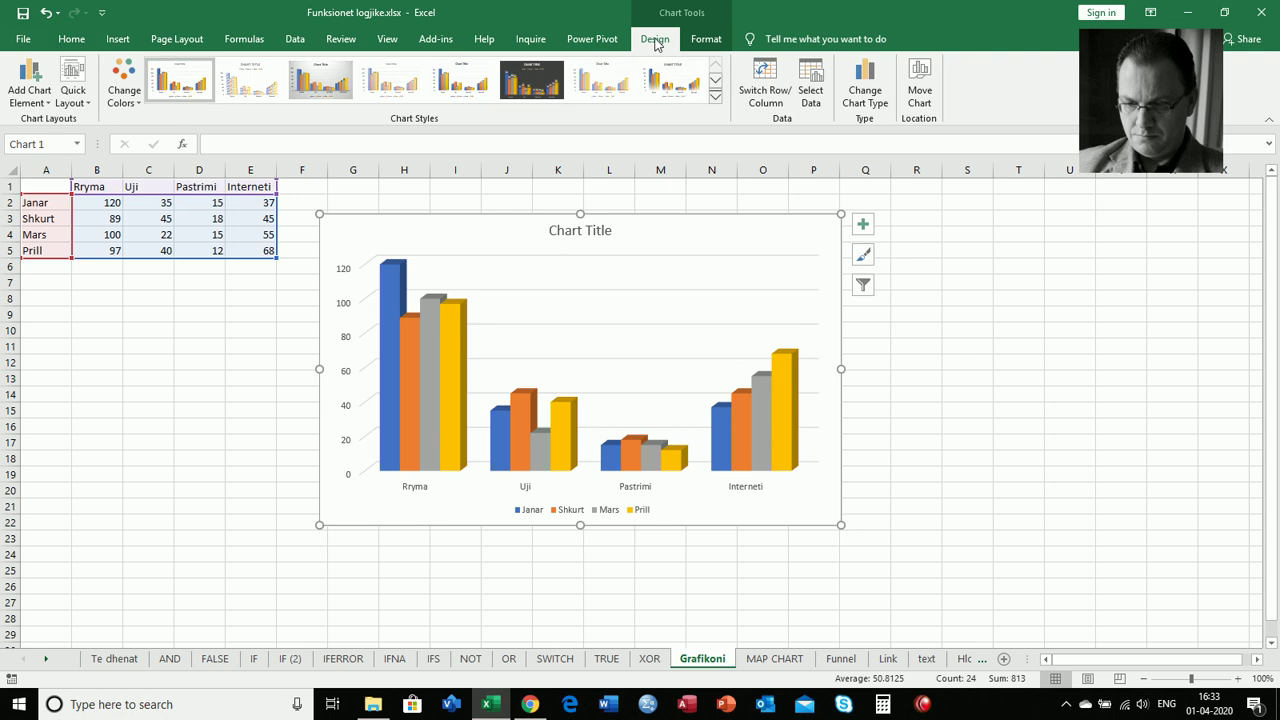
left_click(715, 41)
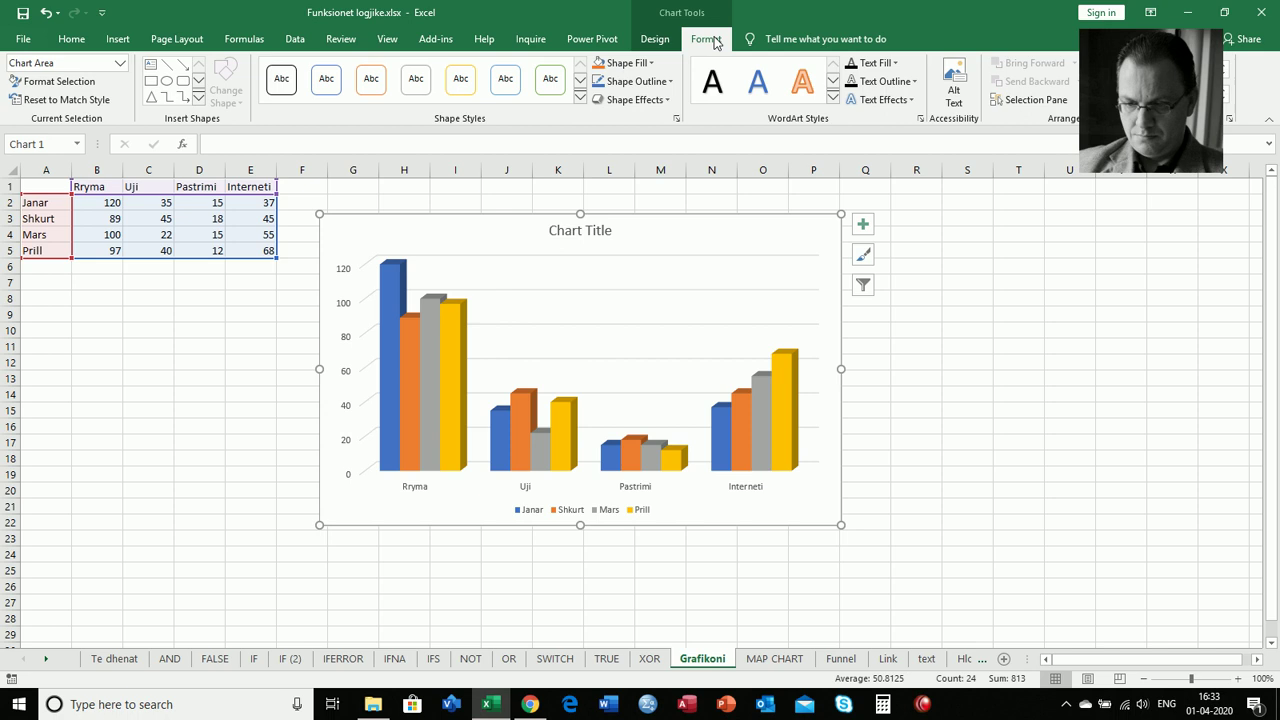
left_click(662, 44)
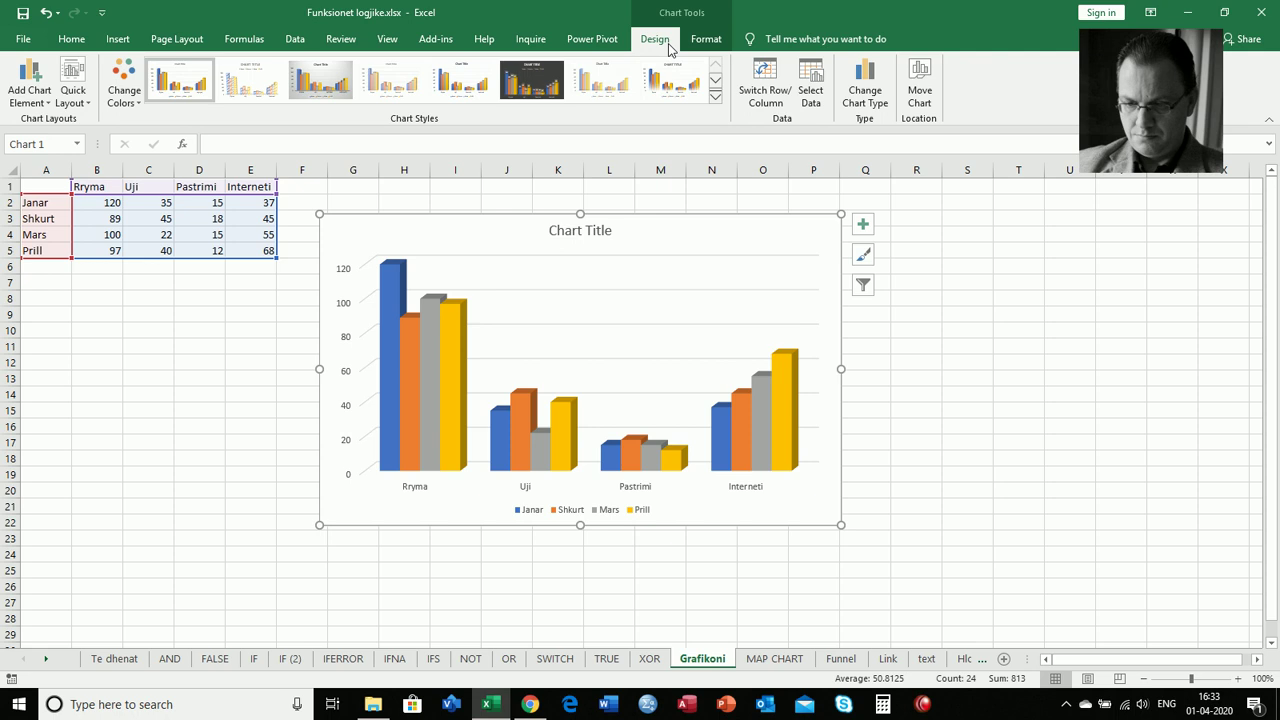
- Replace the 'Chart Title' placeholder with 'Shpenzimet'
left_click(580, 232)
left_click_drag(546, 231, 615, 230)
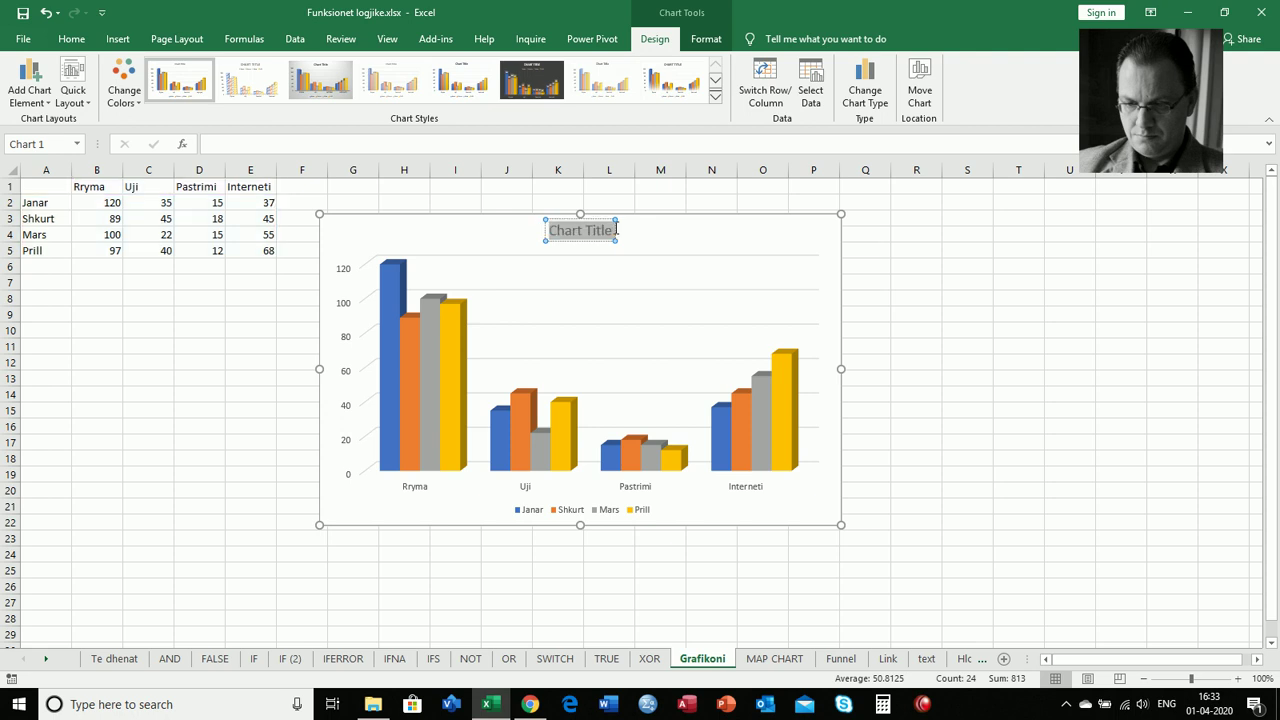
type("S")
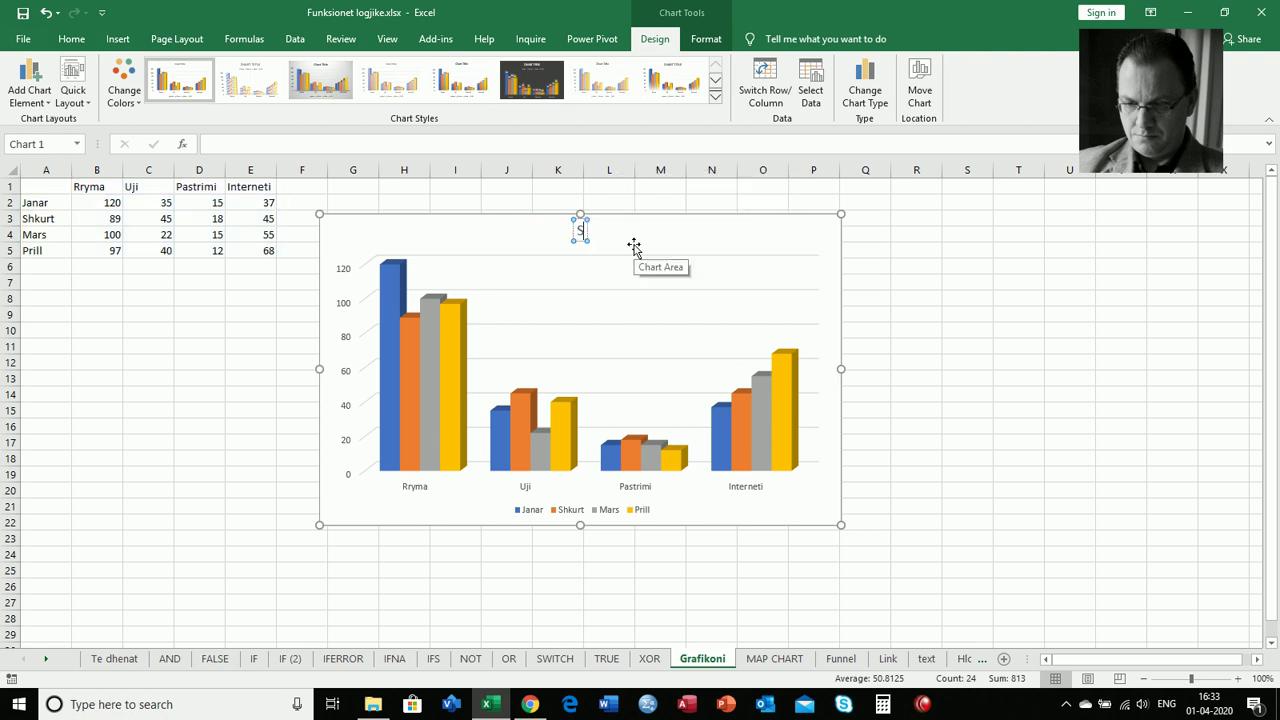
type("hpenzimet")
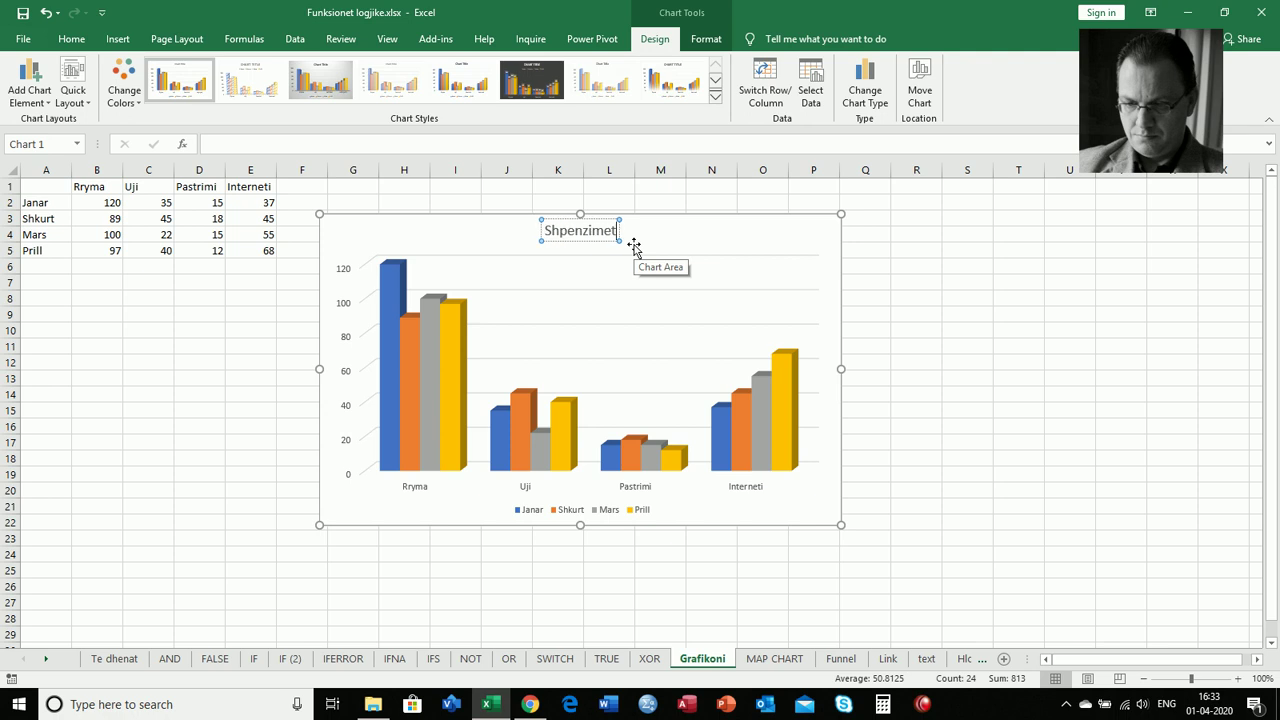
left_click(878, 302)
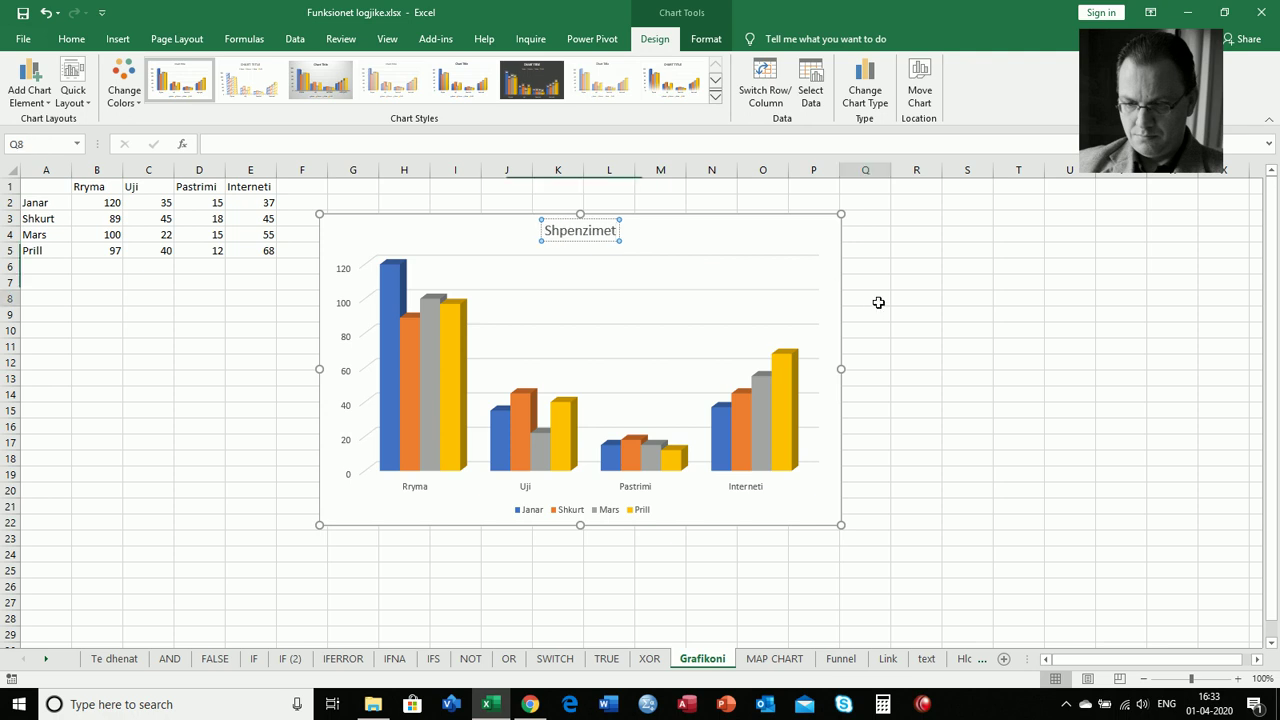
left_click(578, 213)
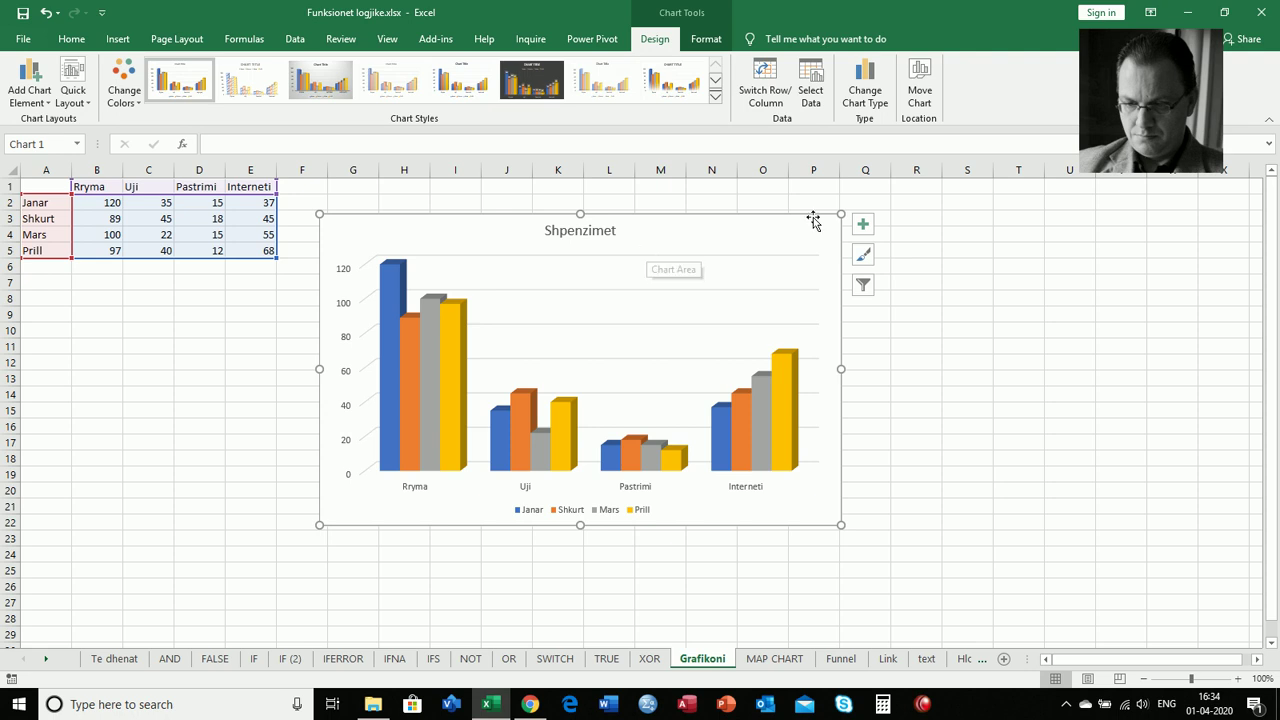
left_click(810, 95)
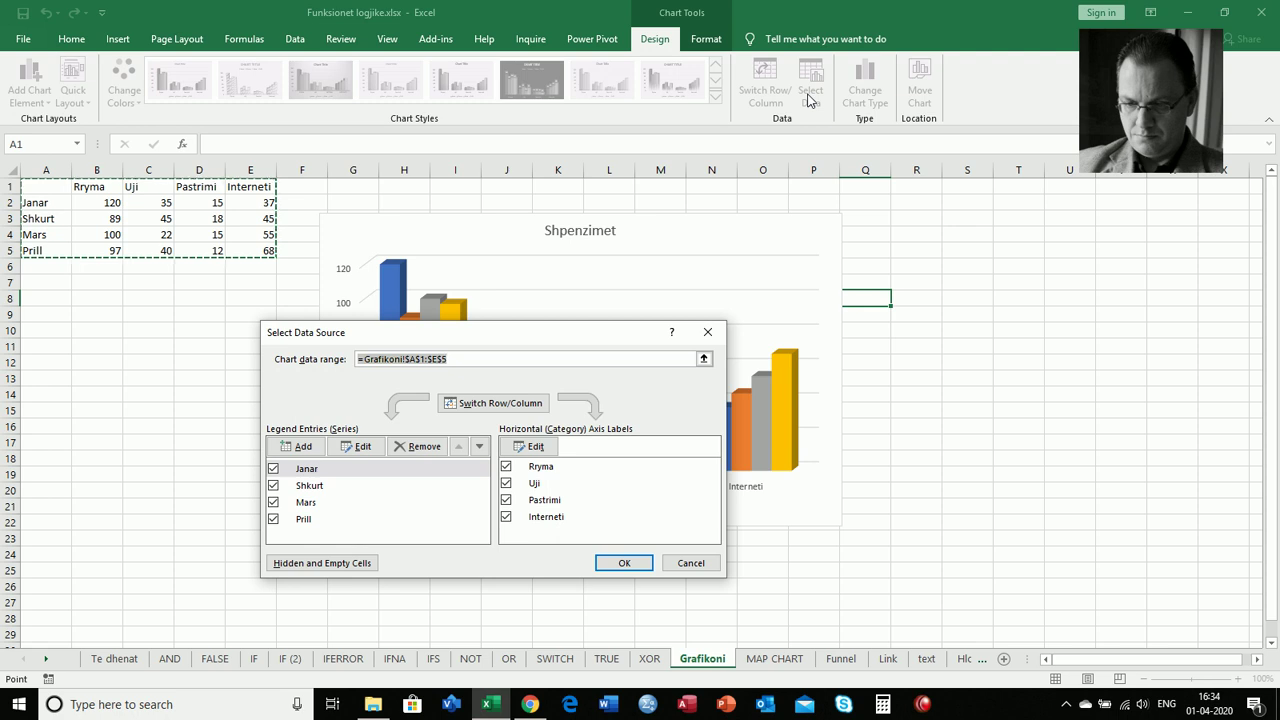
left_click(507, 501)
left_click(507, 501)
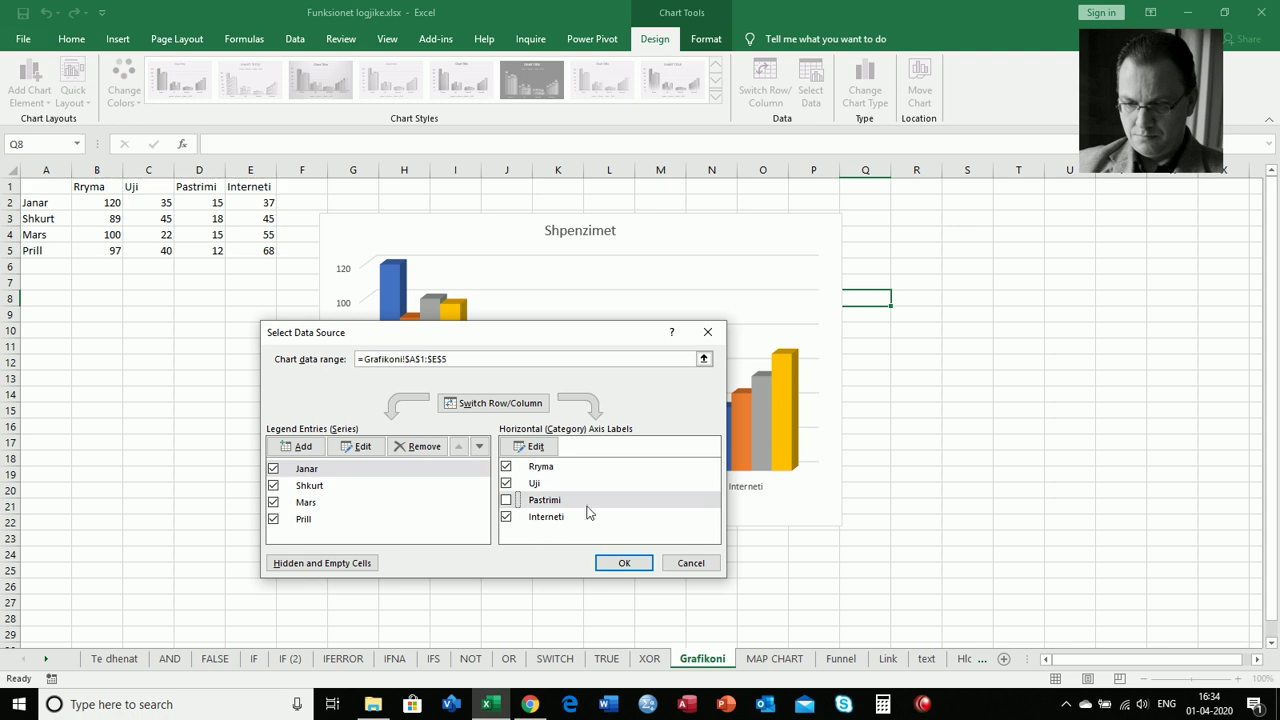
left_click(621, 566)
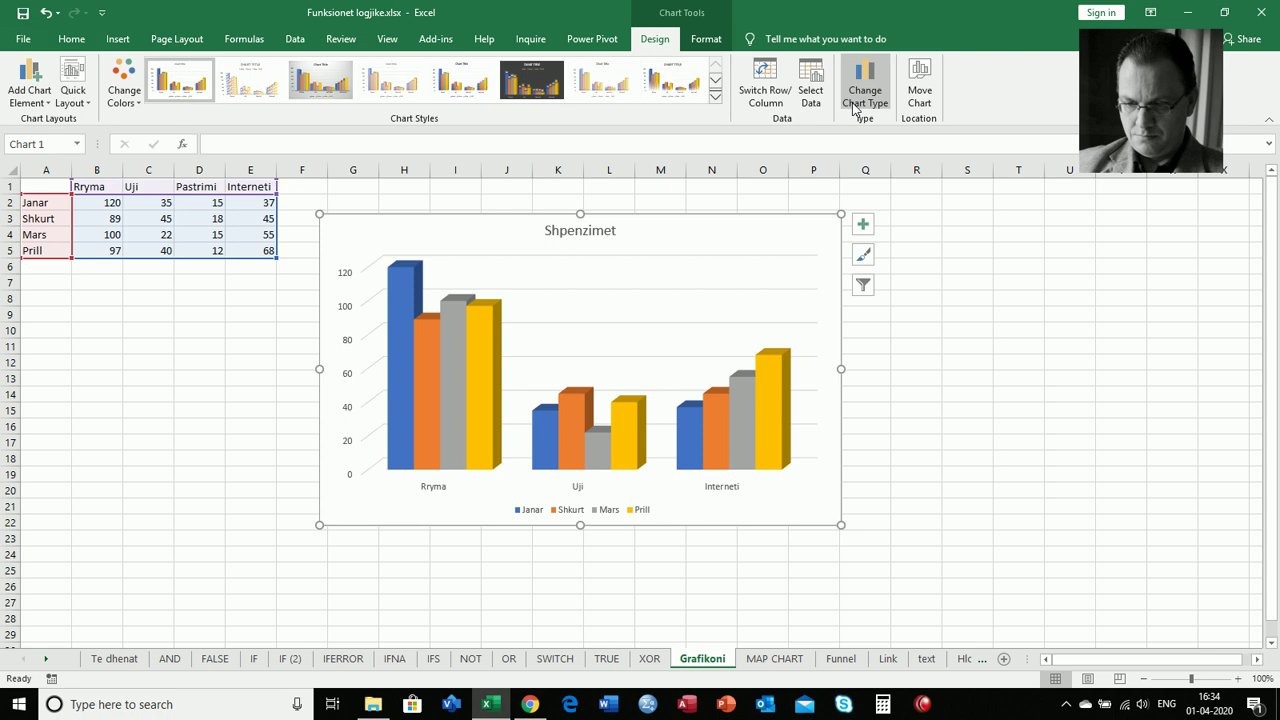
left_click(810, 92)
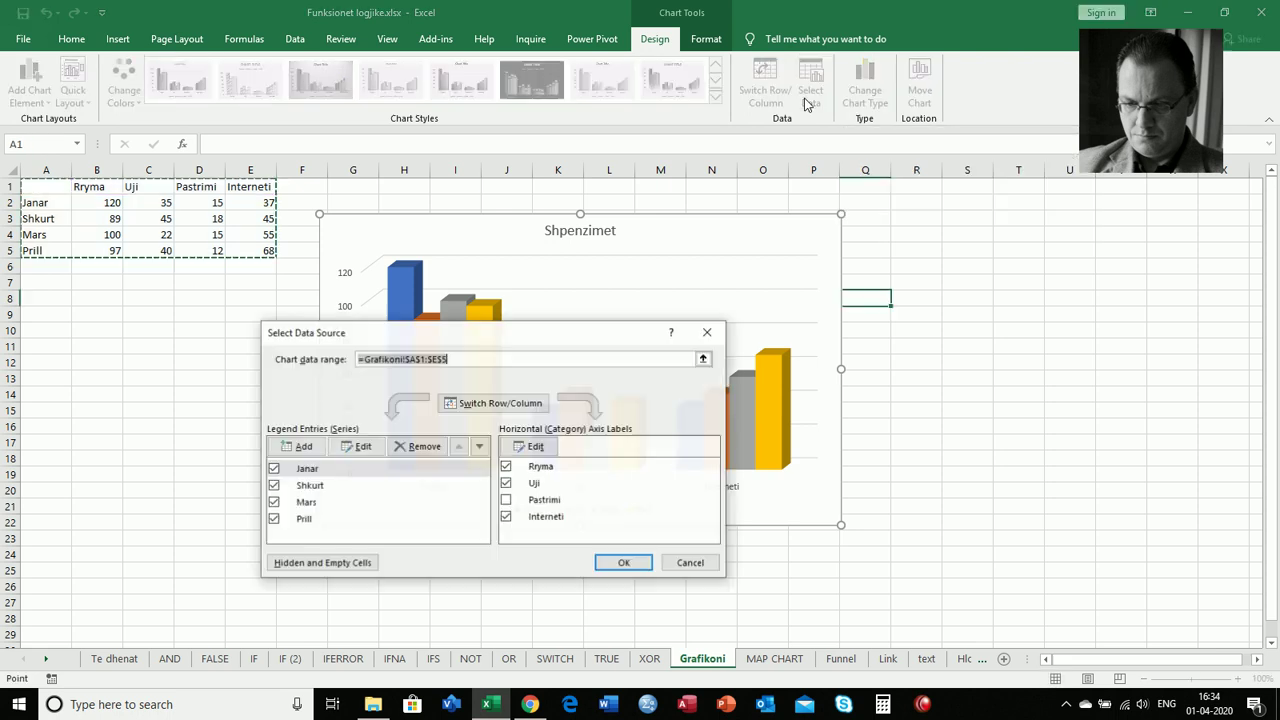
left_click(507, 500)
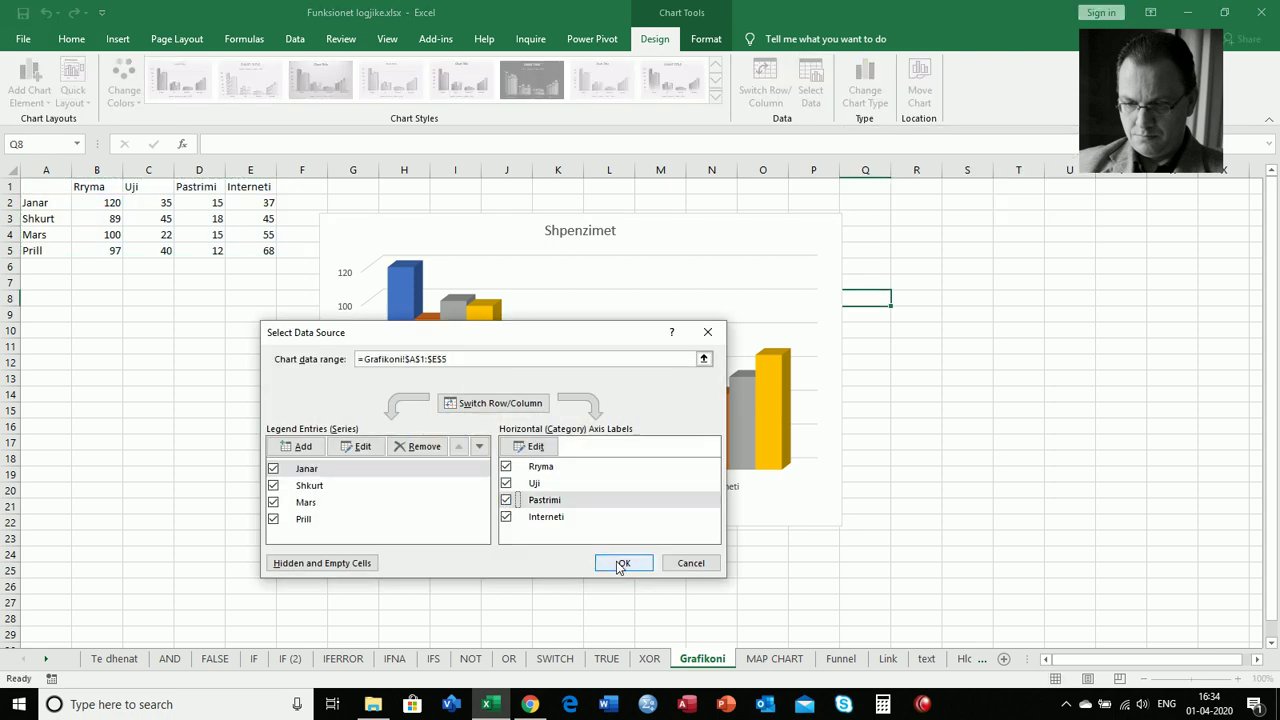
left_click(620, 564)
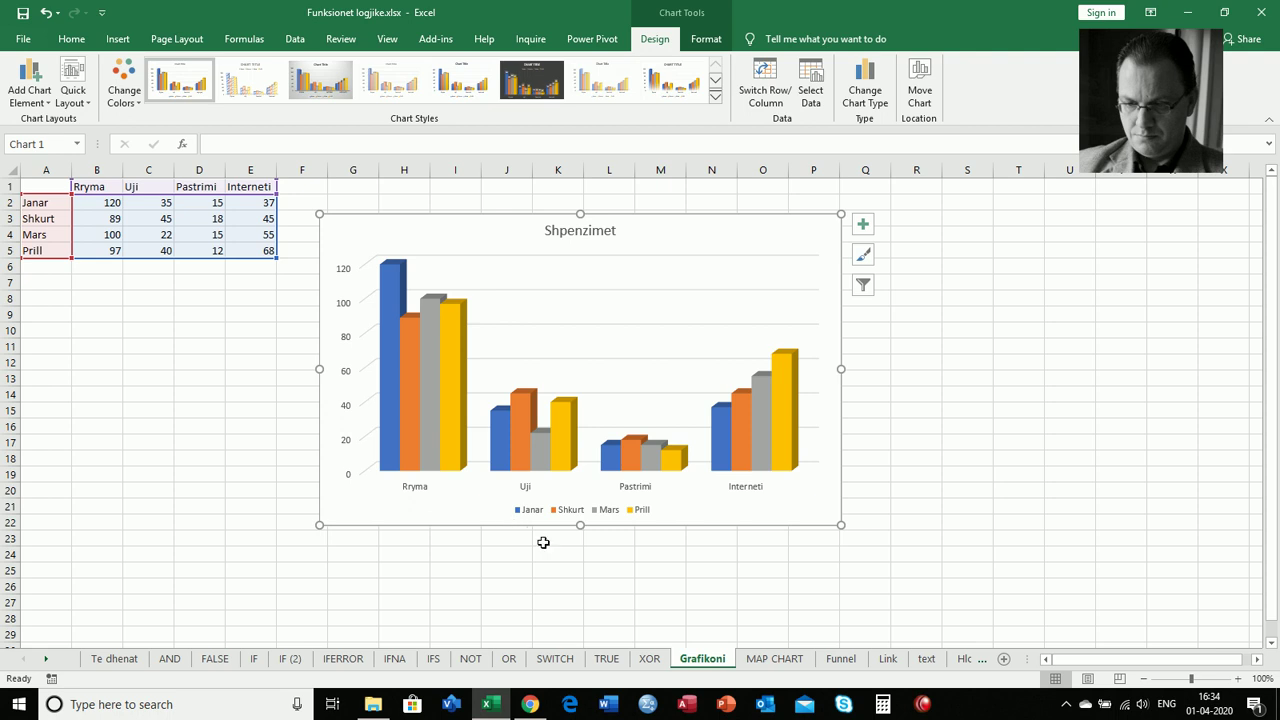
left_click(763, 107)
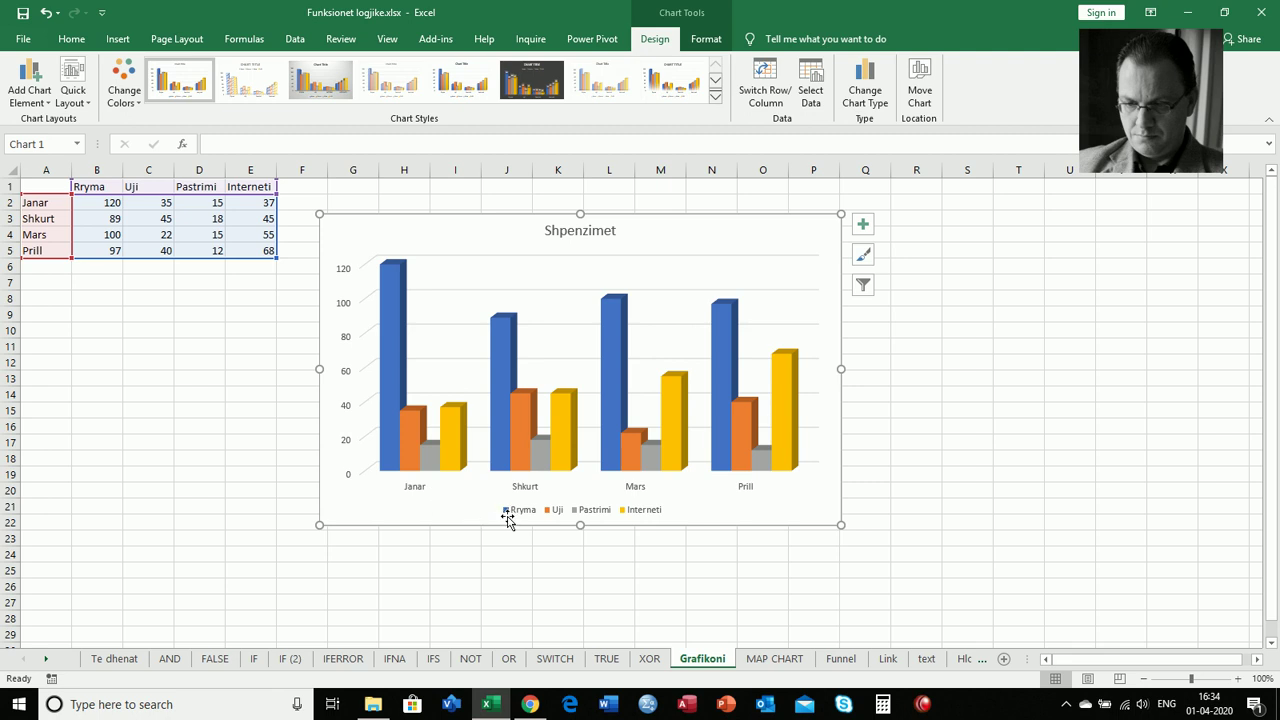
left_click(763, 88)
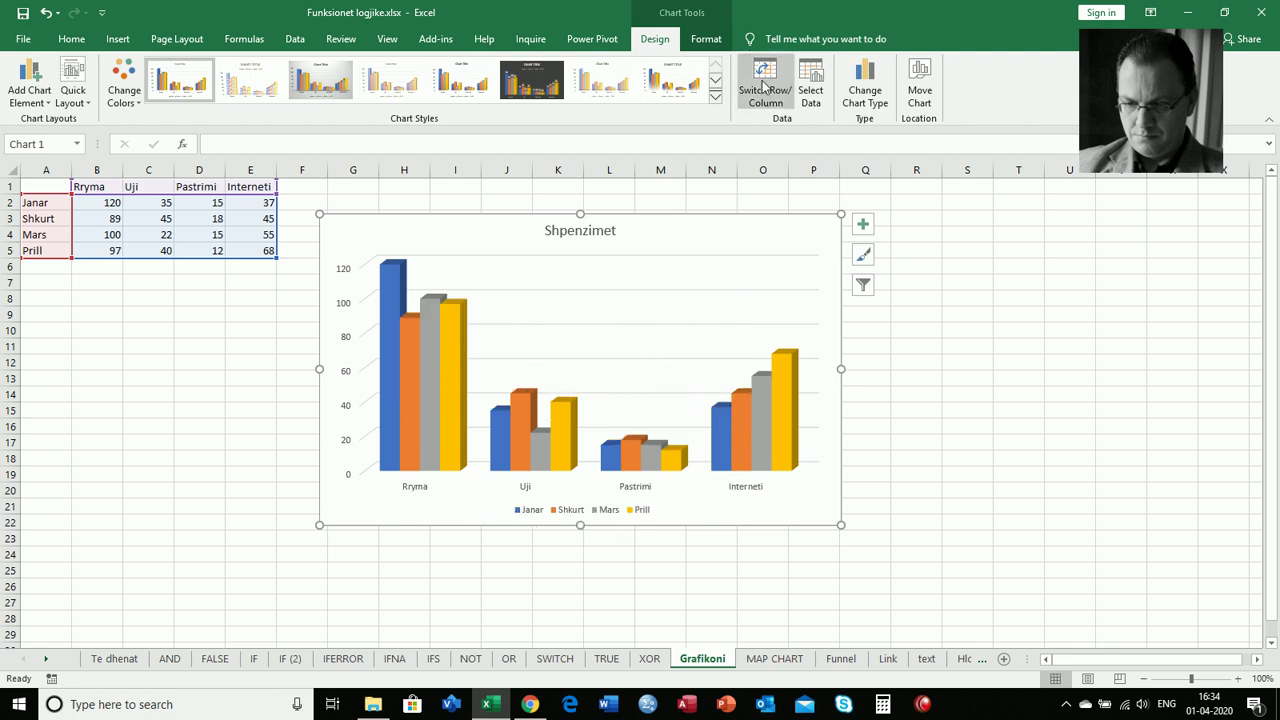
left_click(764, 88)
left_click(766, 89)
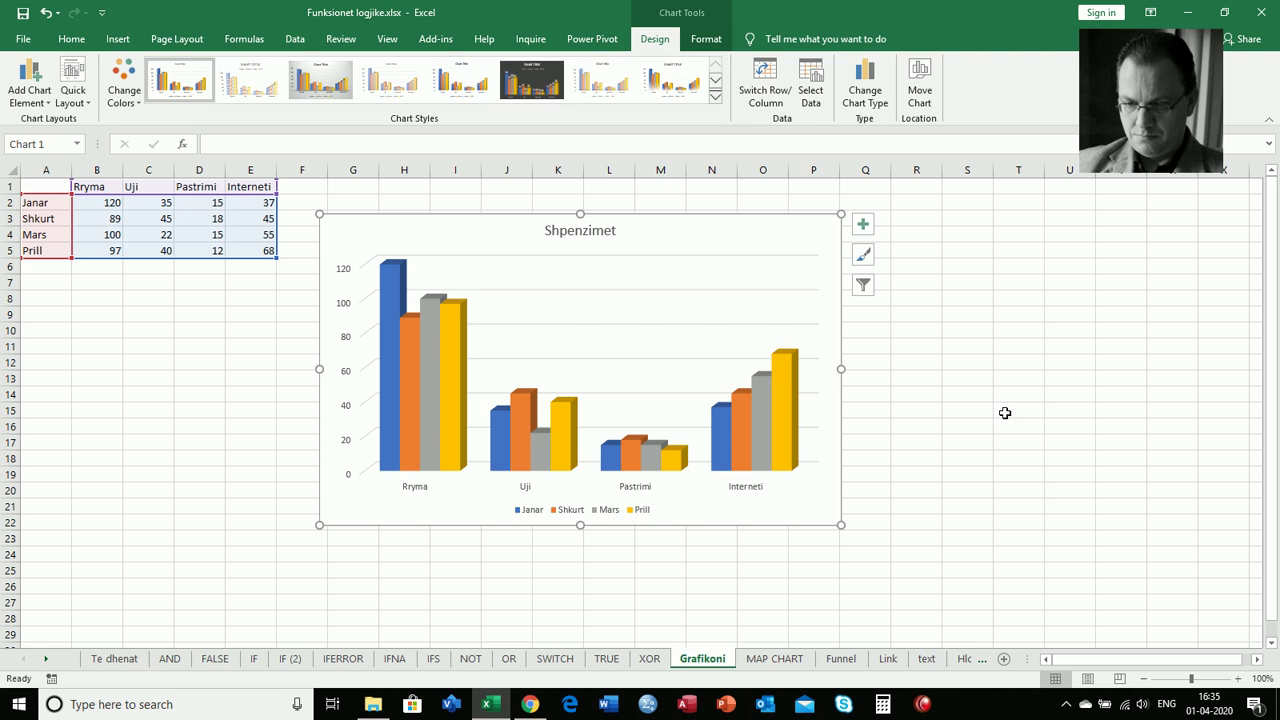
- Move the Shpenzimet chart onto a new chart sheet named 'Grafiku1'
left_click(918, 96)
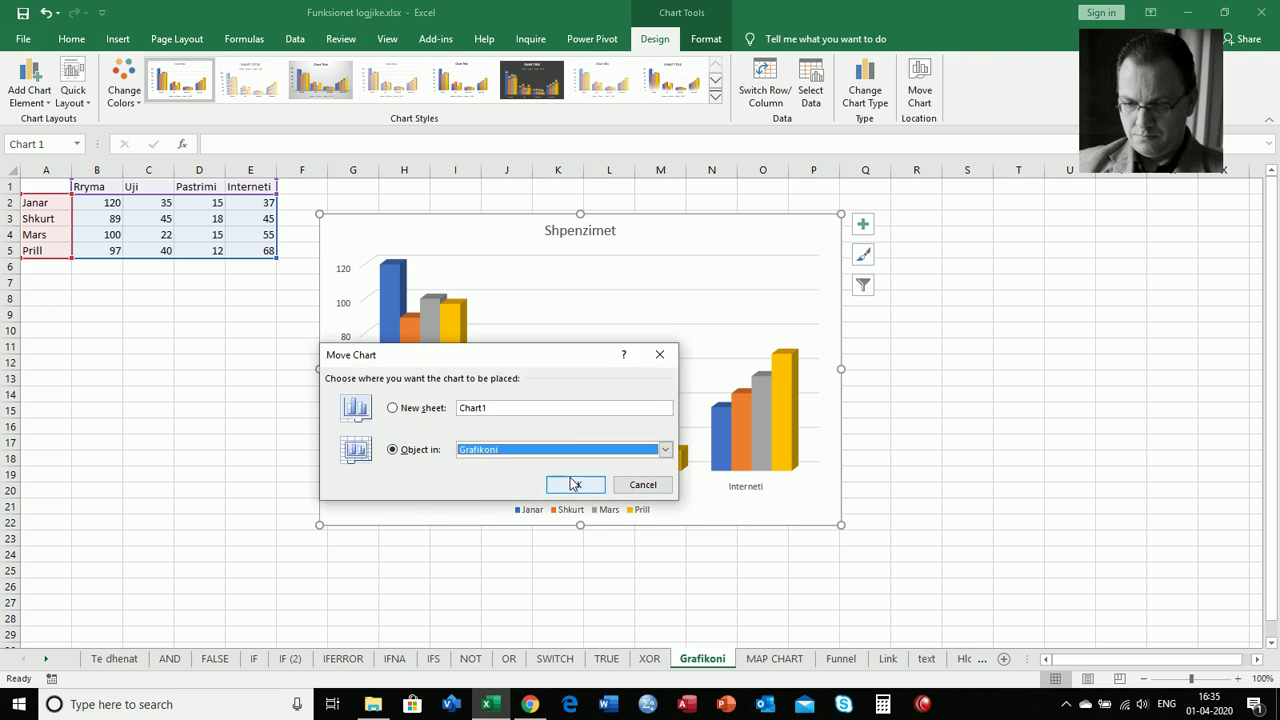
left_click(502, 461)
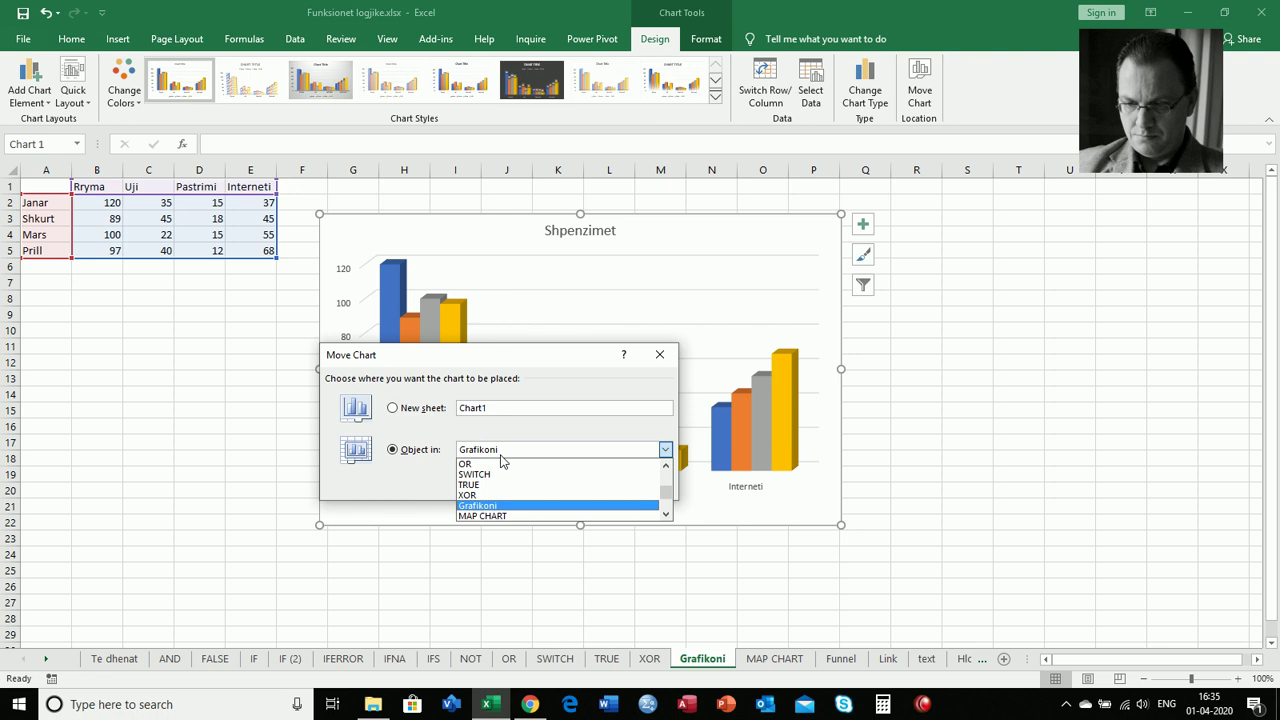
left_click(392, 407)
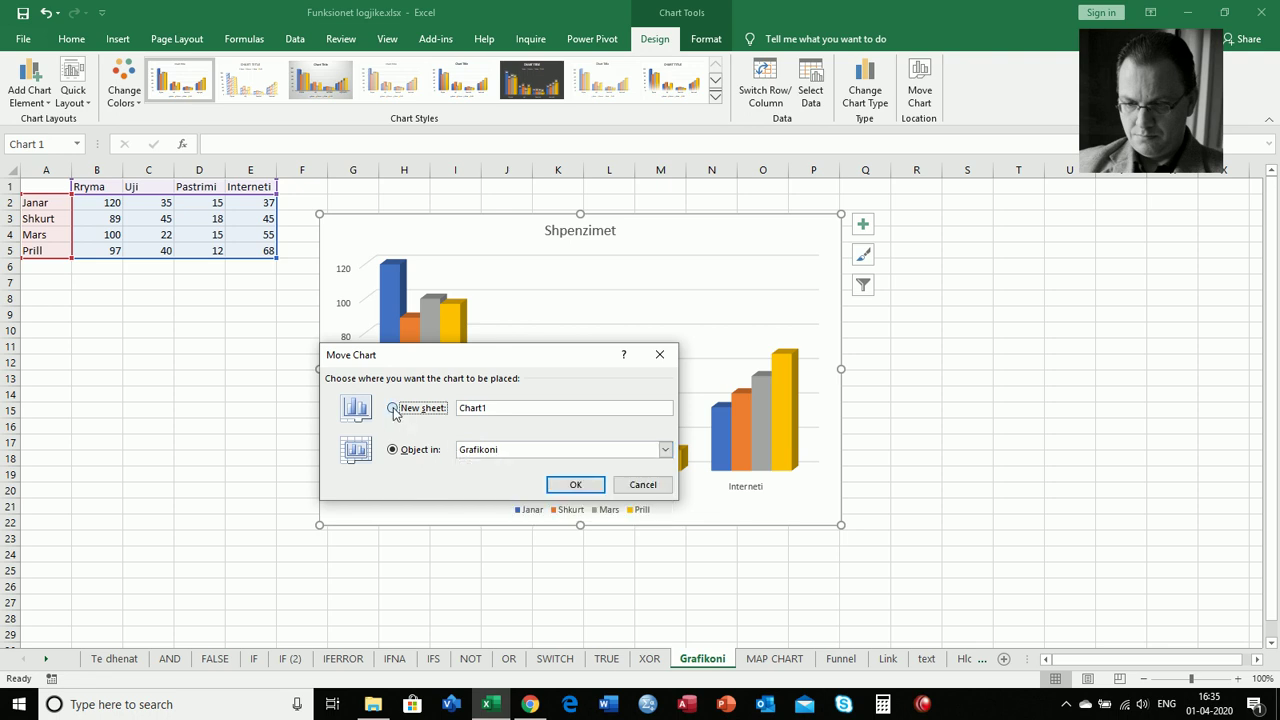
left_click(510, 408)
type("G")
type("ra")
type("fiku1")
left_click_drag(488, 413, 426, 412)
key("BackSpace")
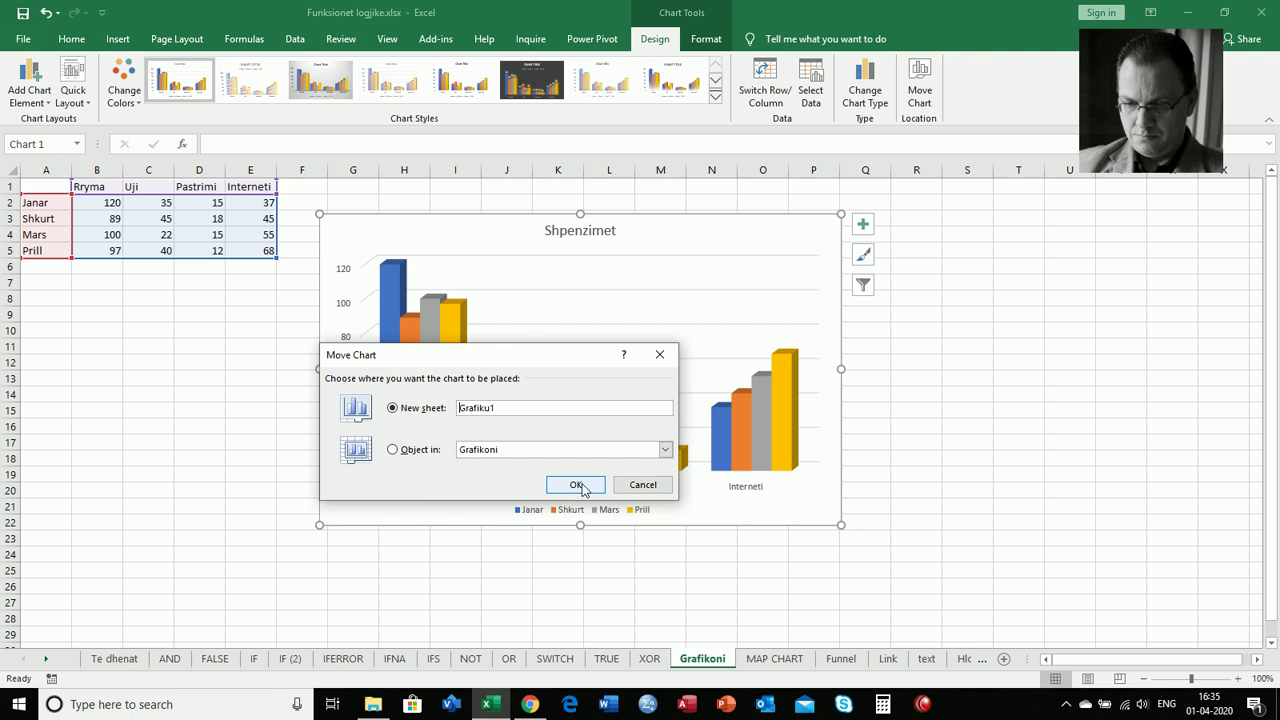
left_click(566, 488)
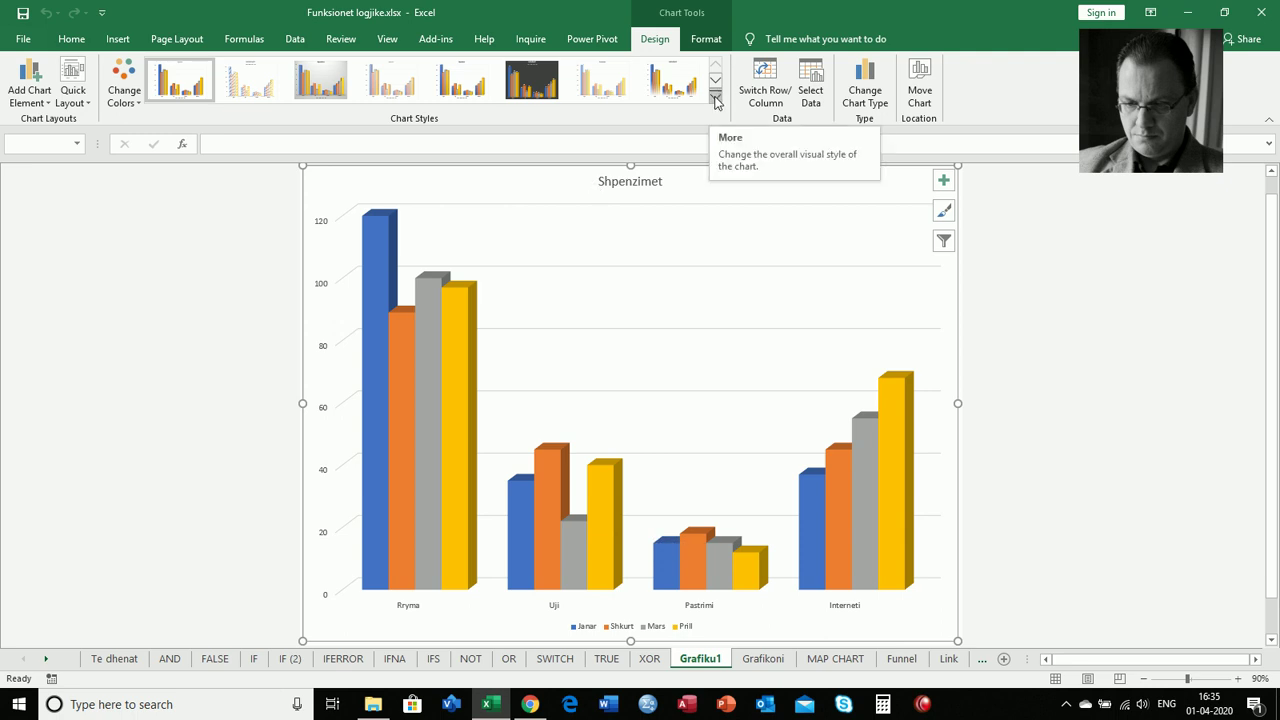
- Apply the dark-background Style 9 to the Grafiku1 chart
left_click(716, 95)
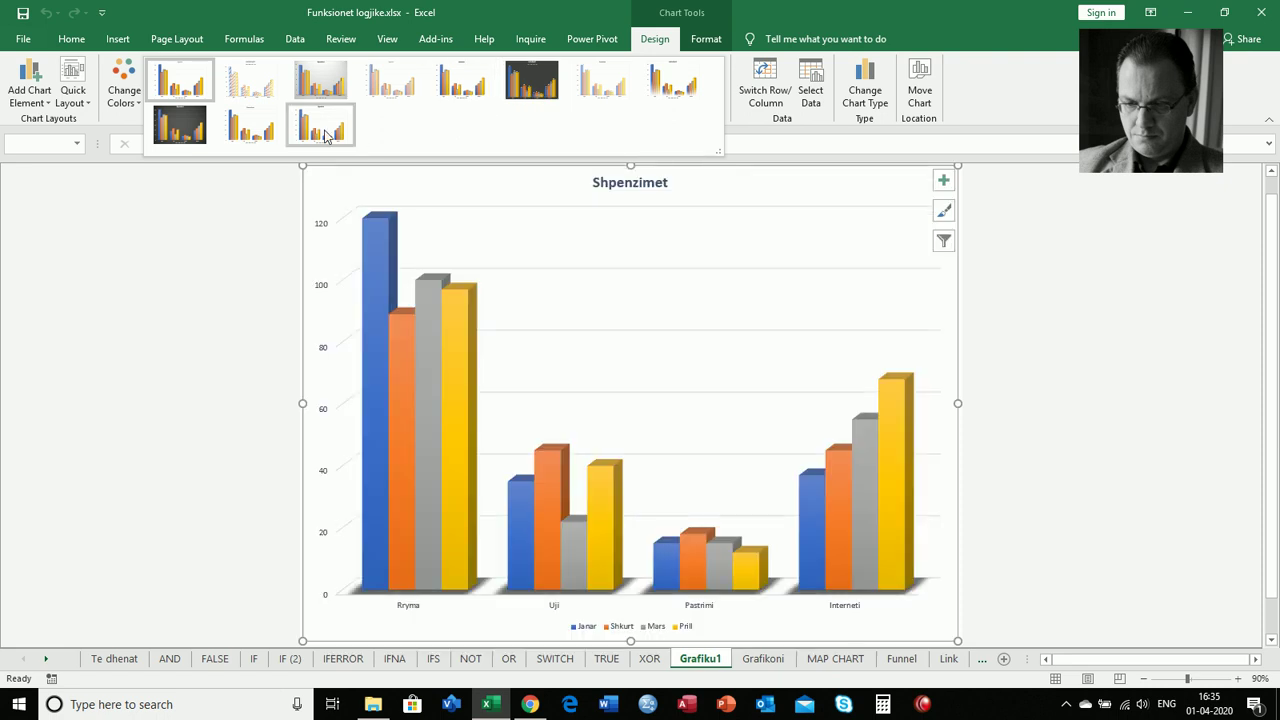
left_click(203, 137)
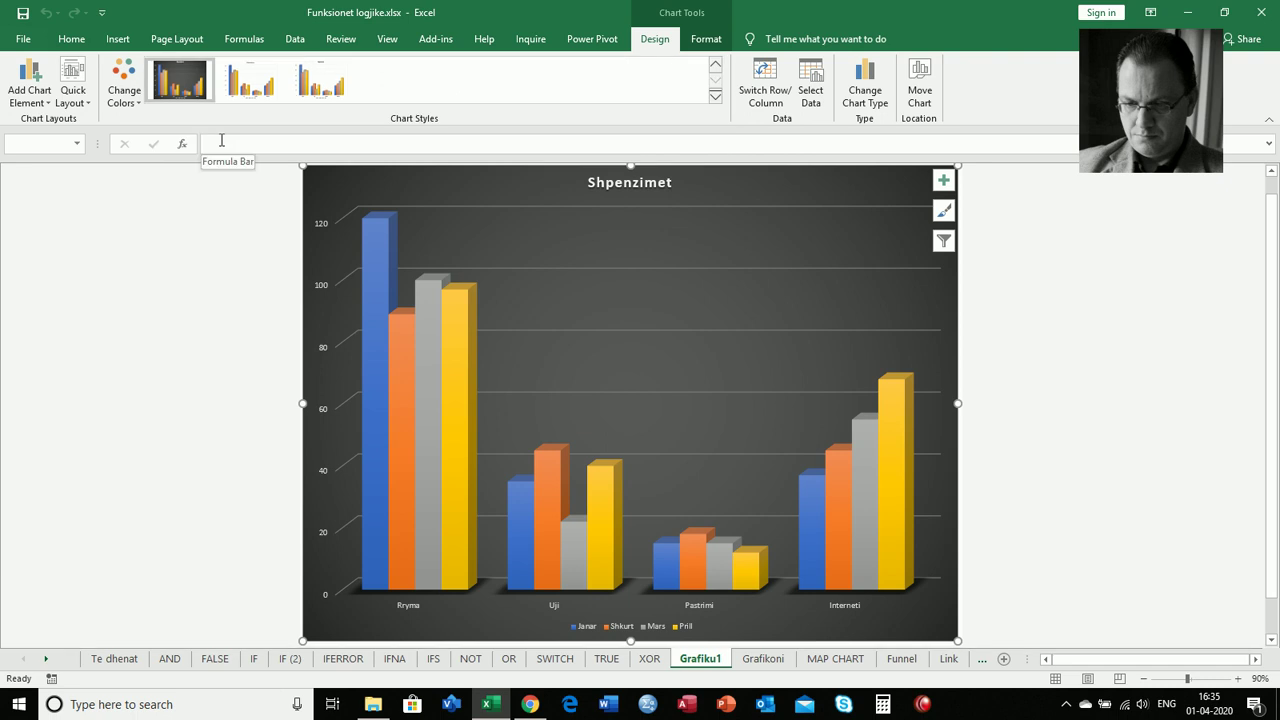
left_click(133, 99)
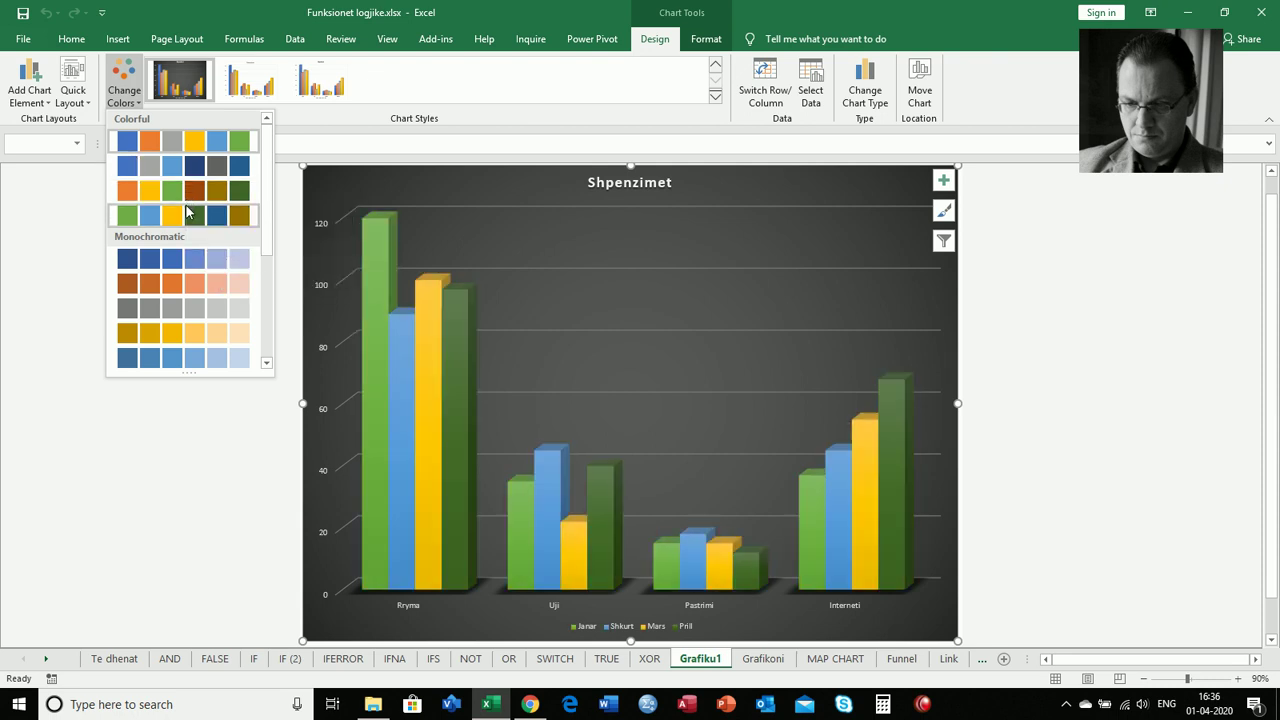
- Apply Colorful Palette 4 and Quick Layout 5 with data table and axis title
left_click(186, 212)
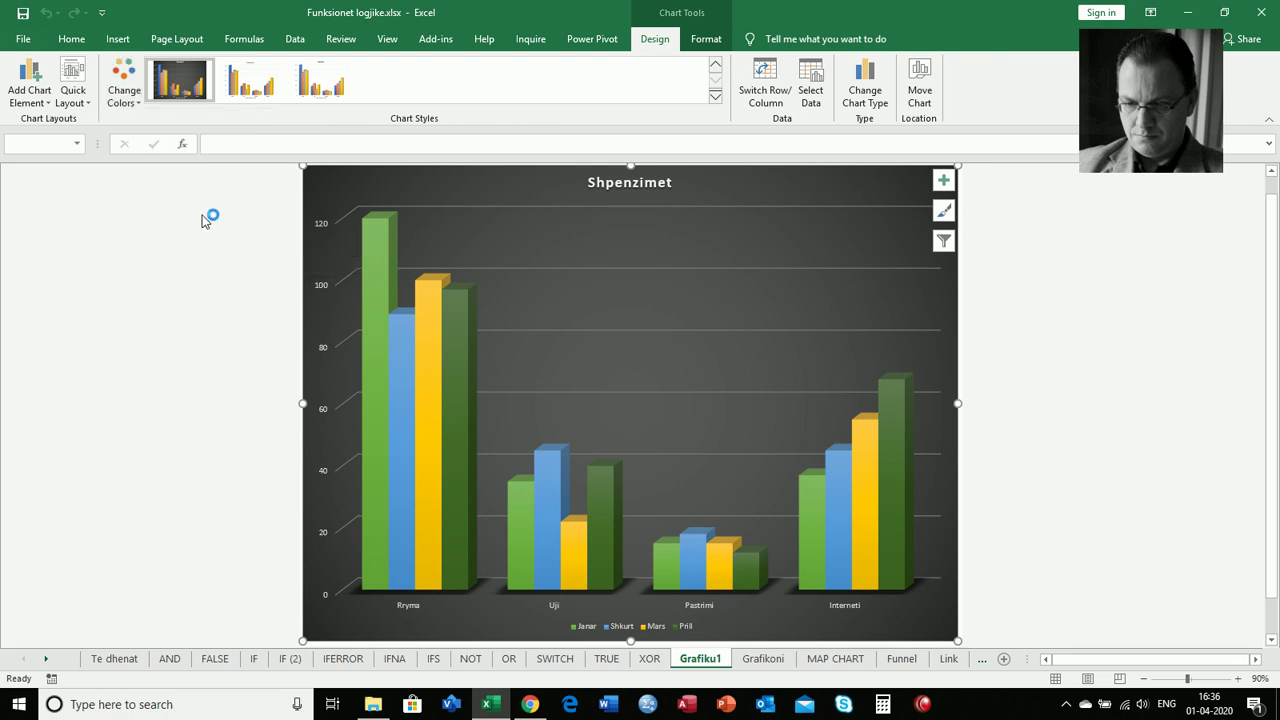
left_click(83, 105)
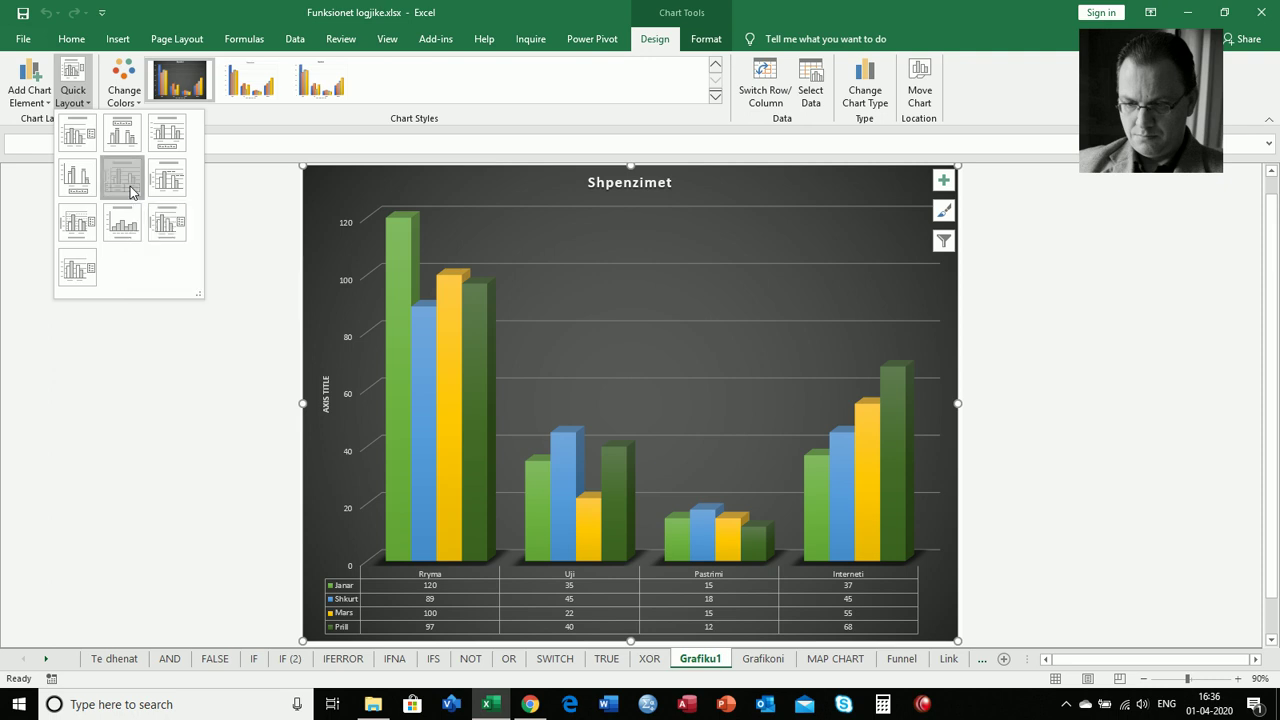
left_click(130, 190)
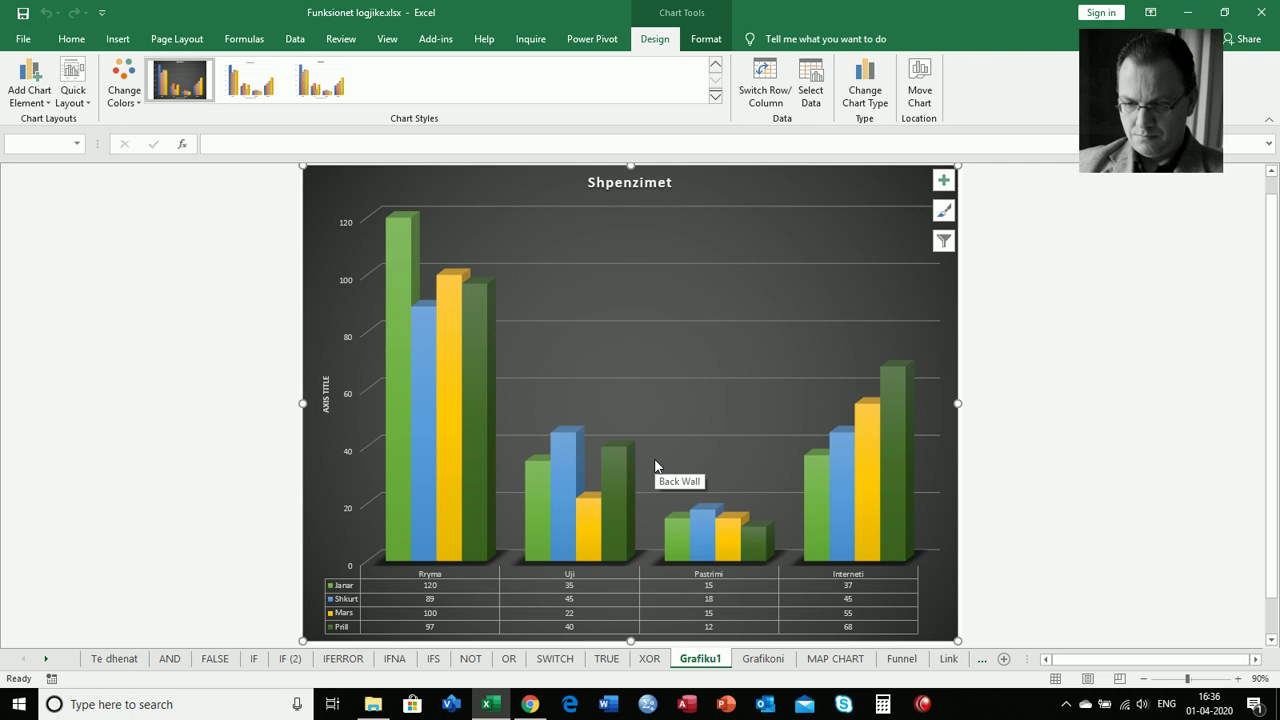
- Add a primary horizontal axis title and retype the vertical axis title as 'VLERA'
left_click(21, 104)
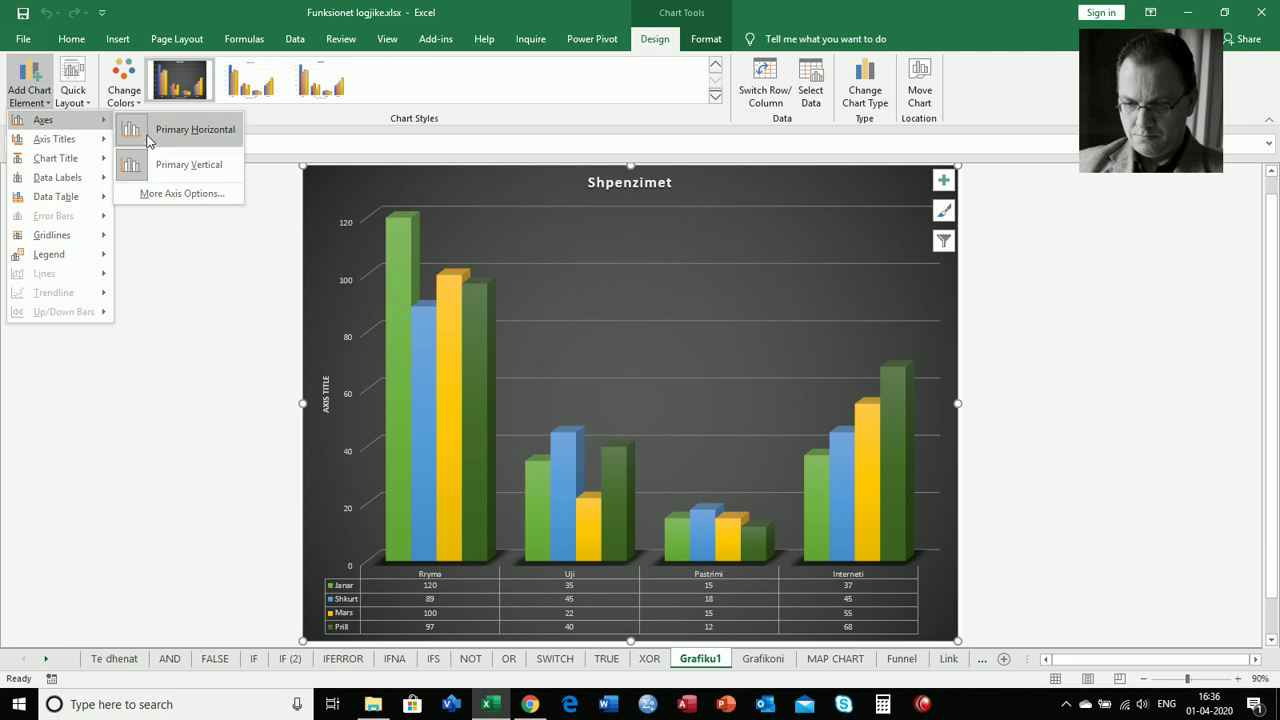
mouse_move(55, 139)
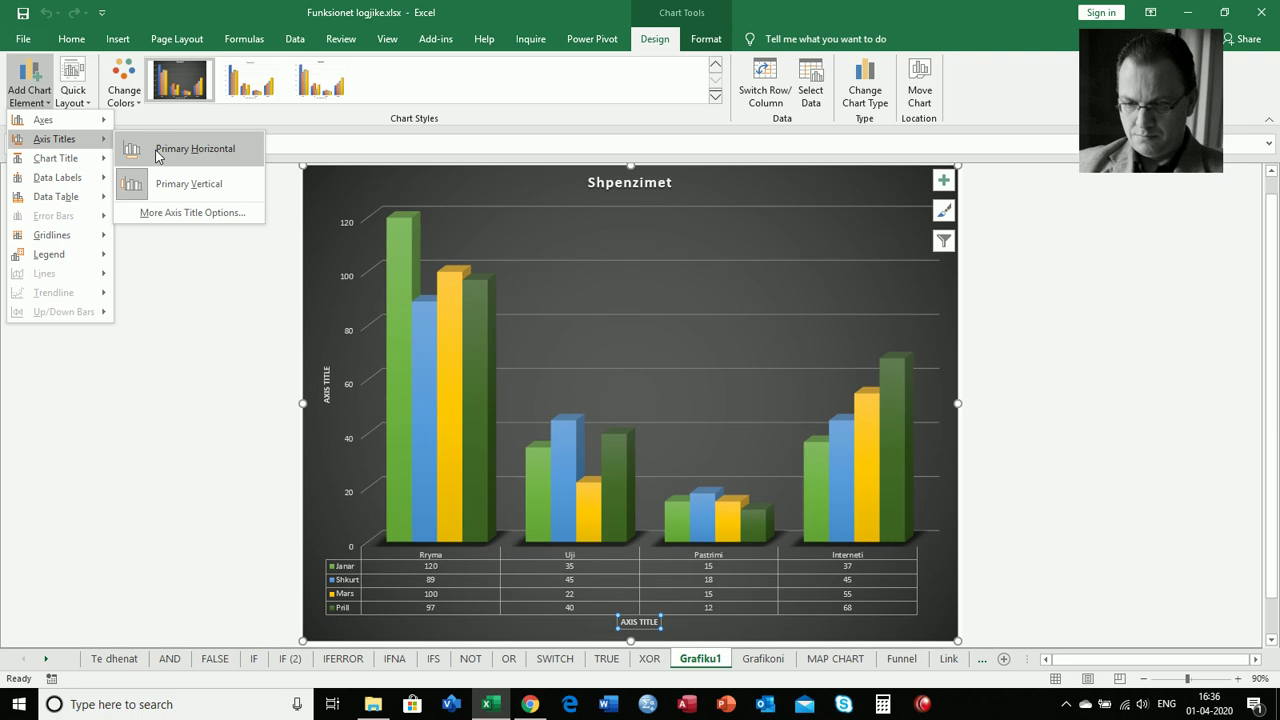
left_click(155, 149)
left_click(326, 384)
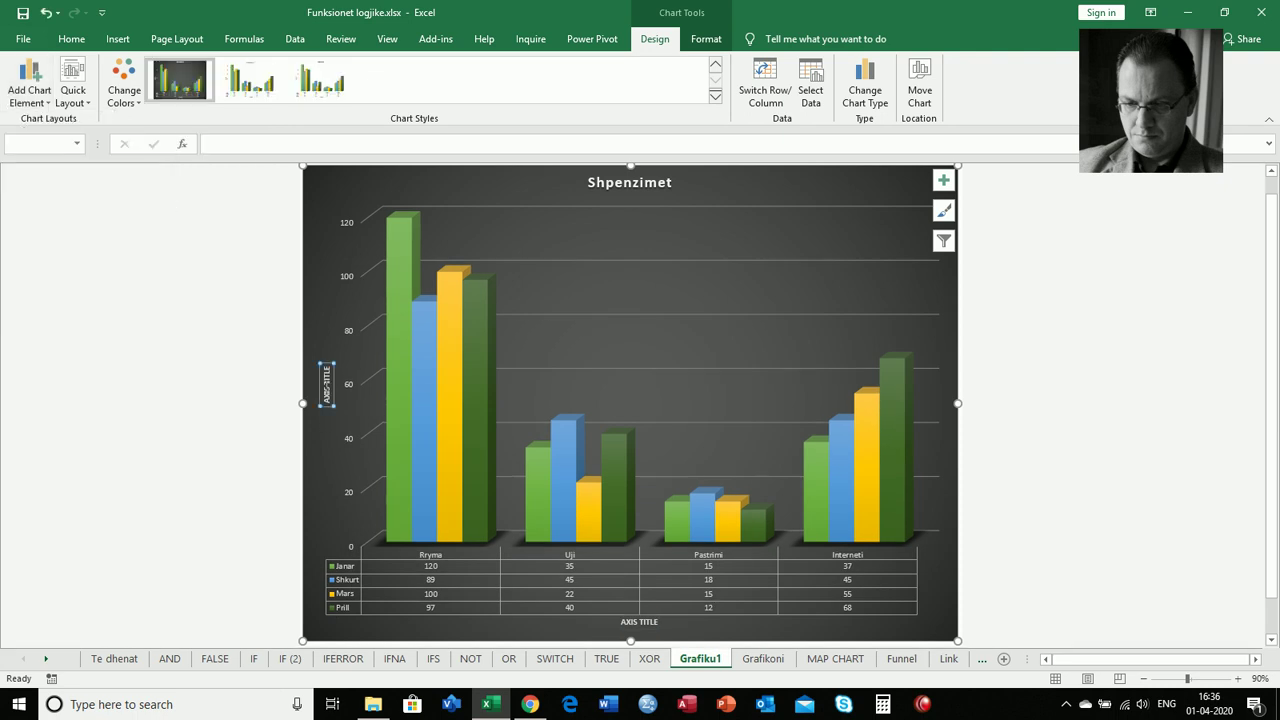
left_click(326, 394)
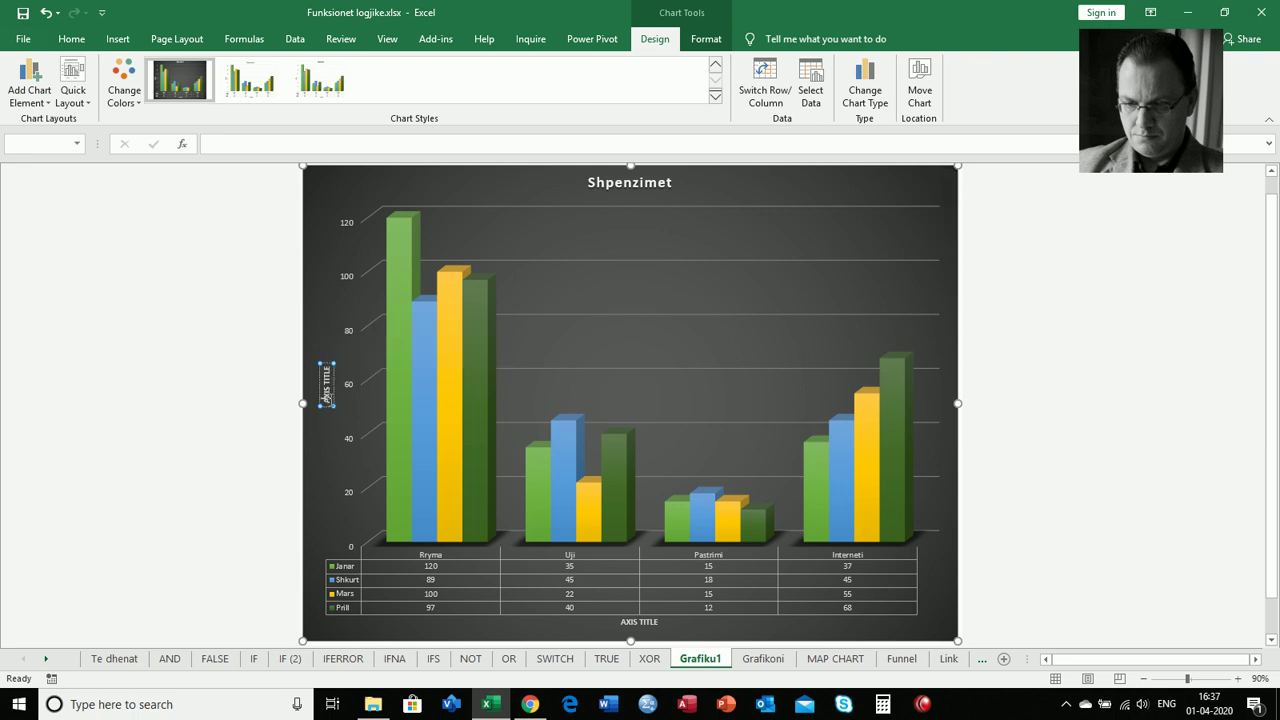
key("BackSpace")
key("BackSpace")
key("BackSpace")
key("BackSpace")
key("BackSpace")
key("BackSpace")
key("BackSpace")
key("BackSpace")
key("BackSpace")
key("BackSpace")
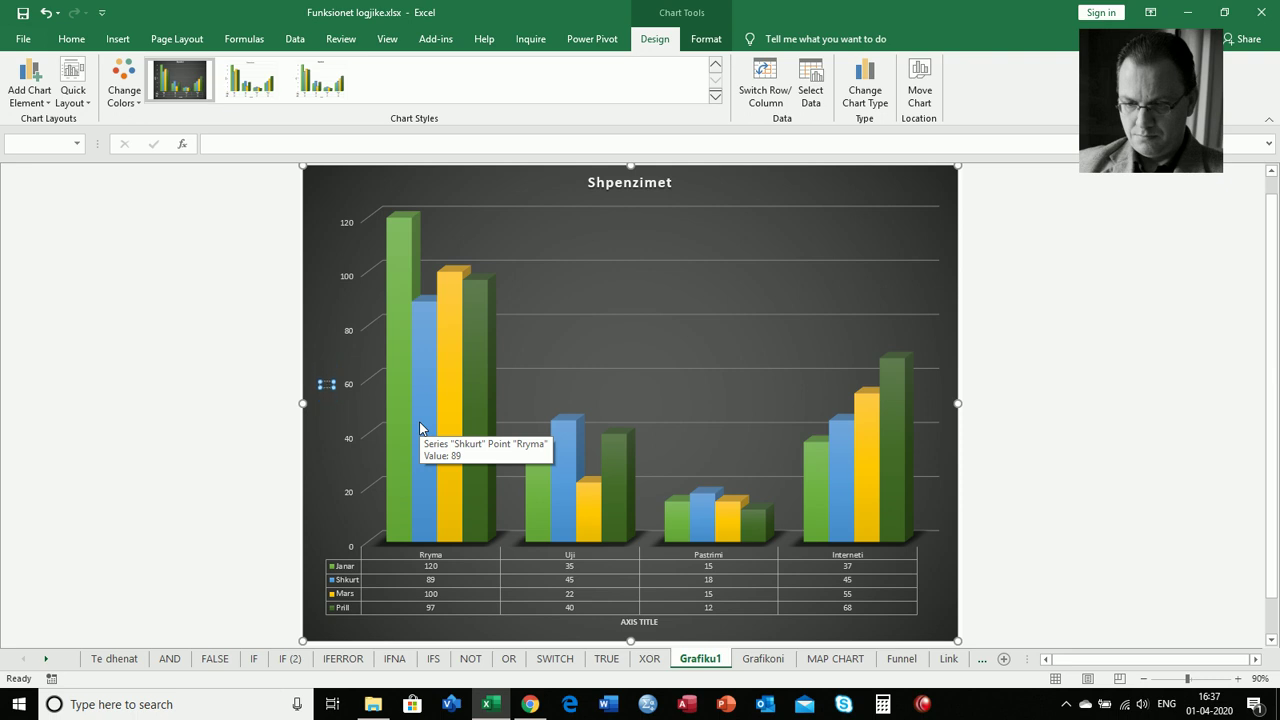
type("lera")
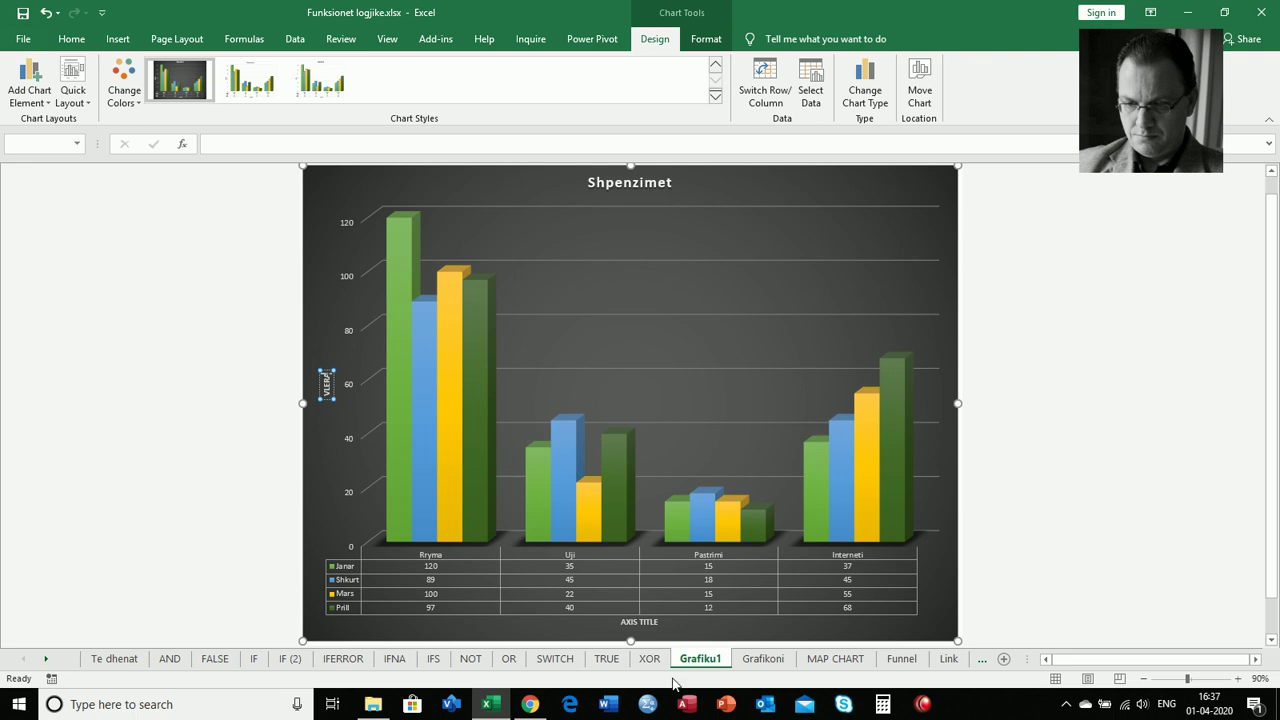
- Add Data Callout labels to every column and a data table with legend keys
left_click(165, 332)
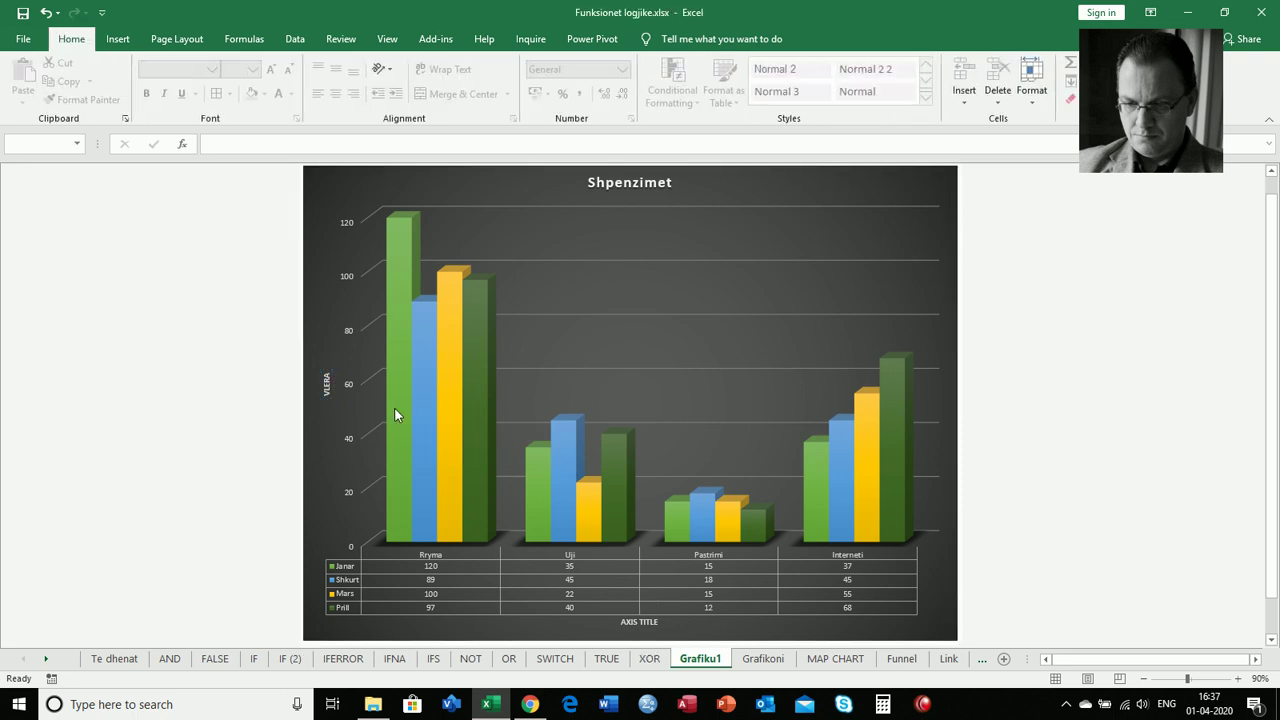
left_click(333, 391)
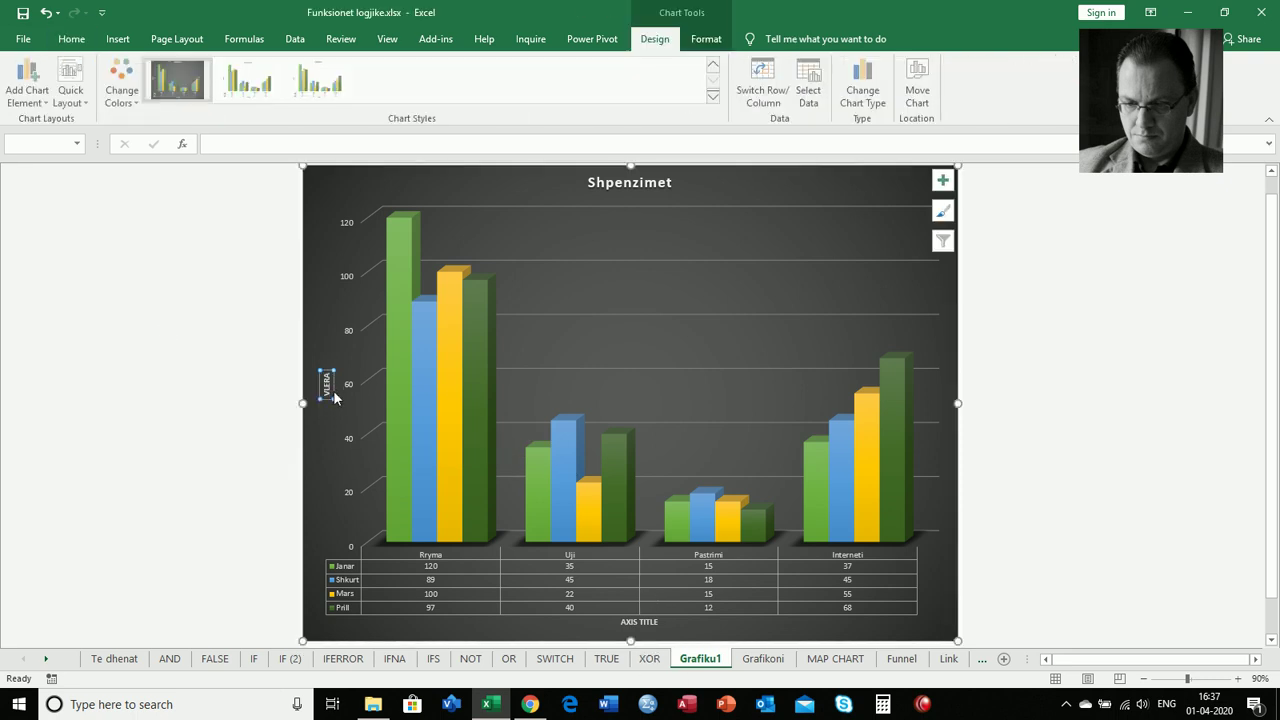
left_click(16, 104)
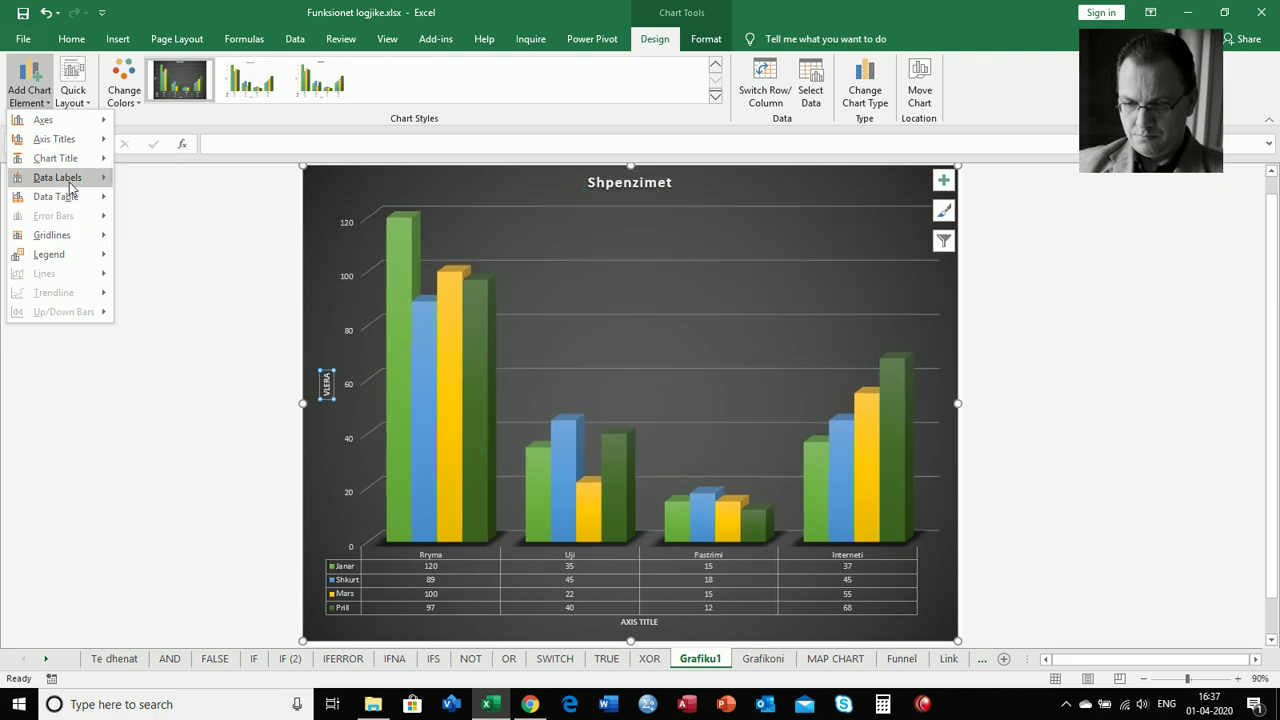
mouse_move(57, 177)
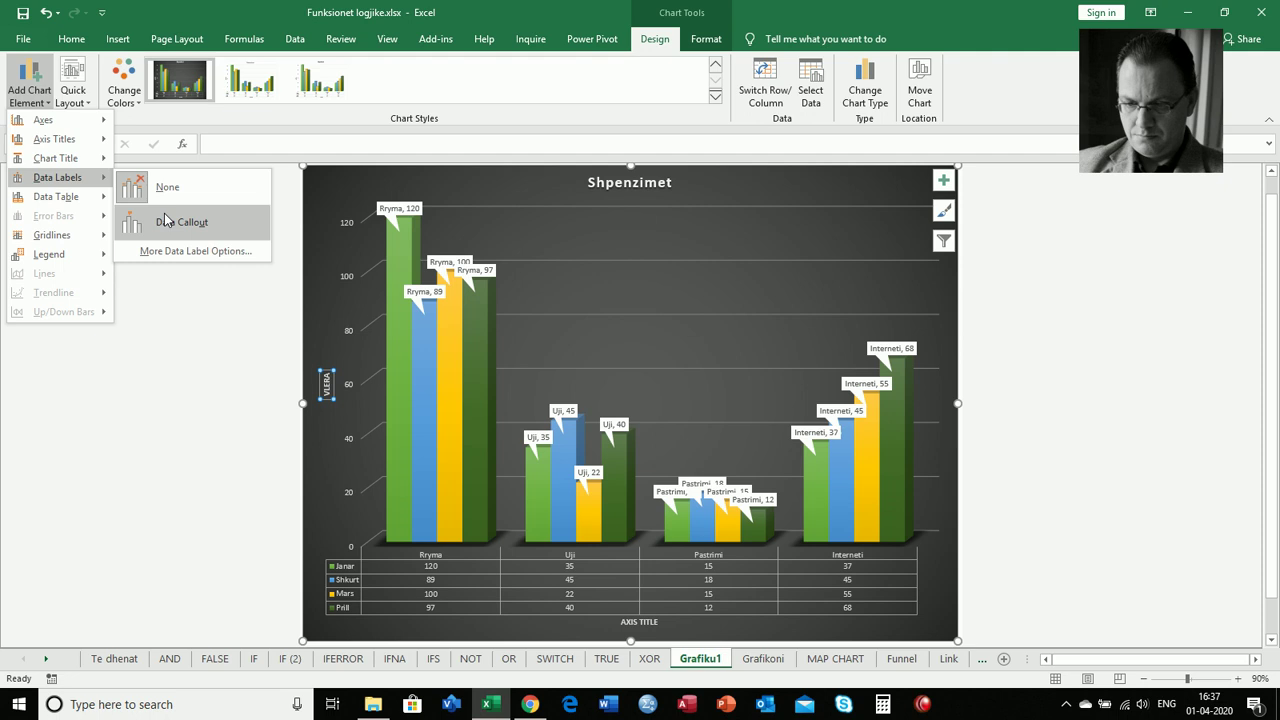
left_click(166, 219)
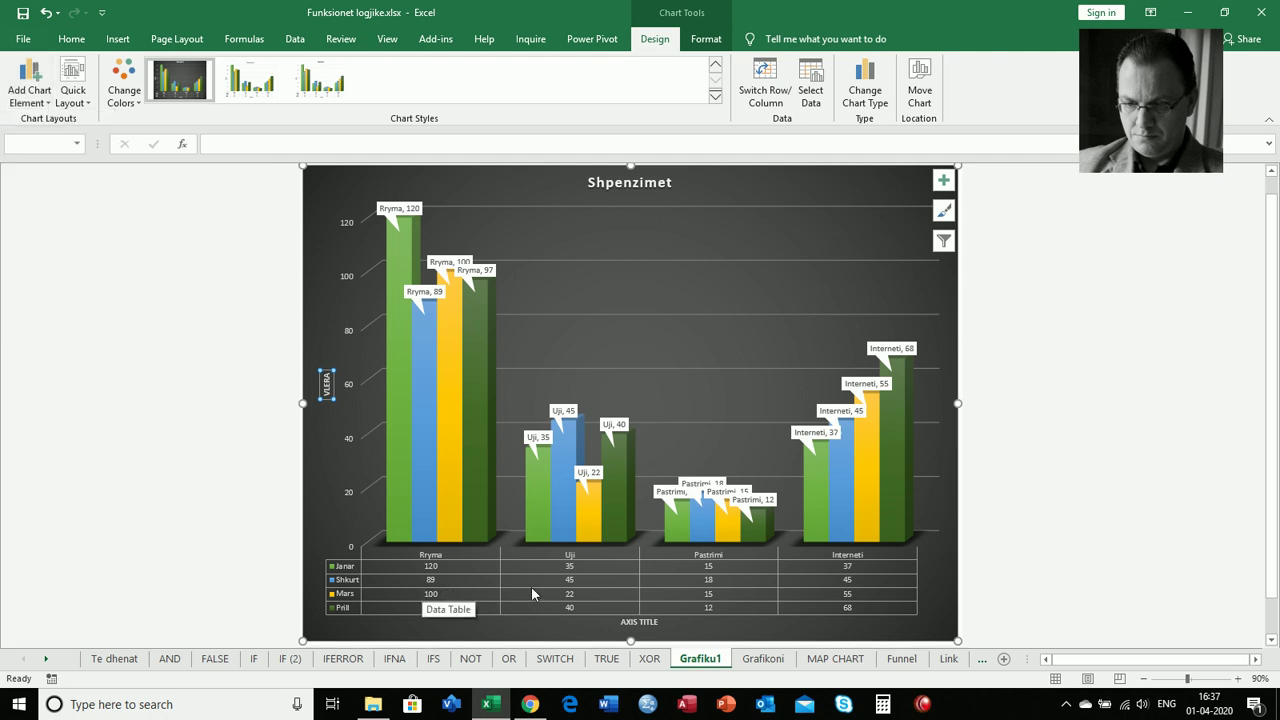
left_click(29, 100)
mouse_move(56, 196)
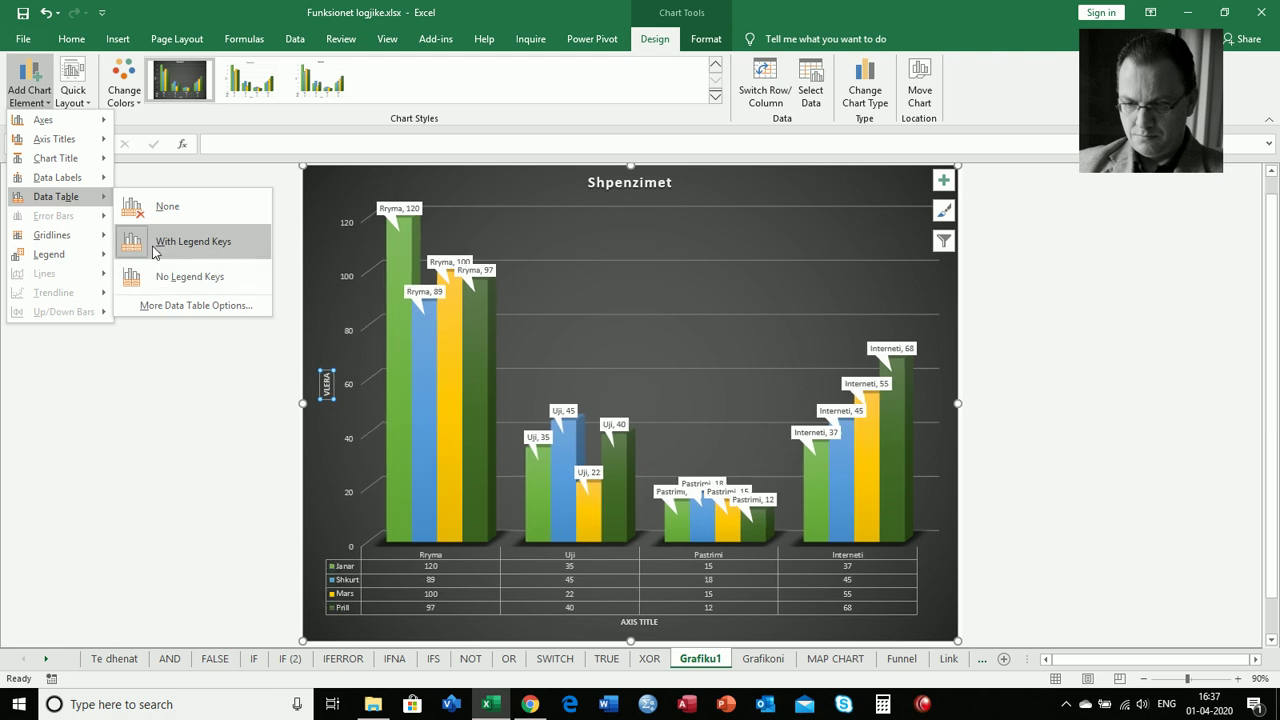
left_click(155, 245)
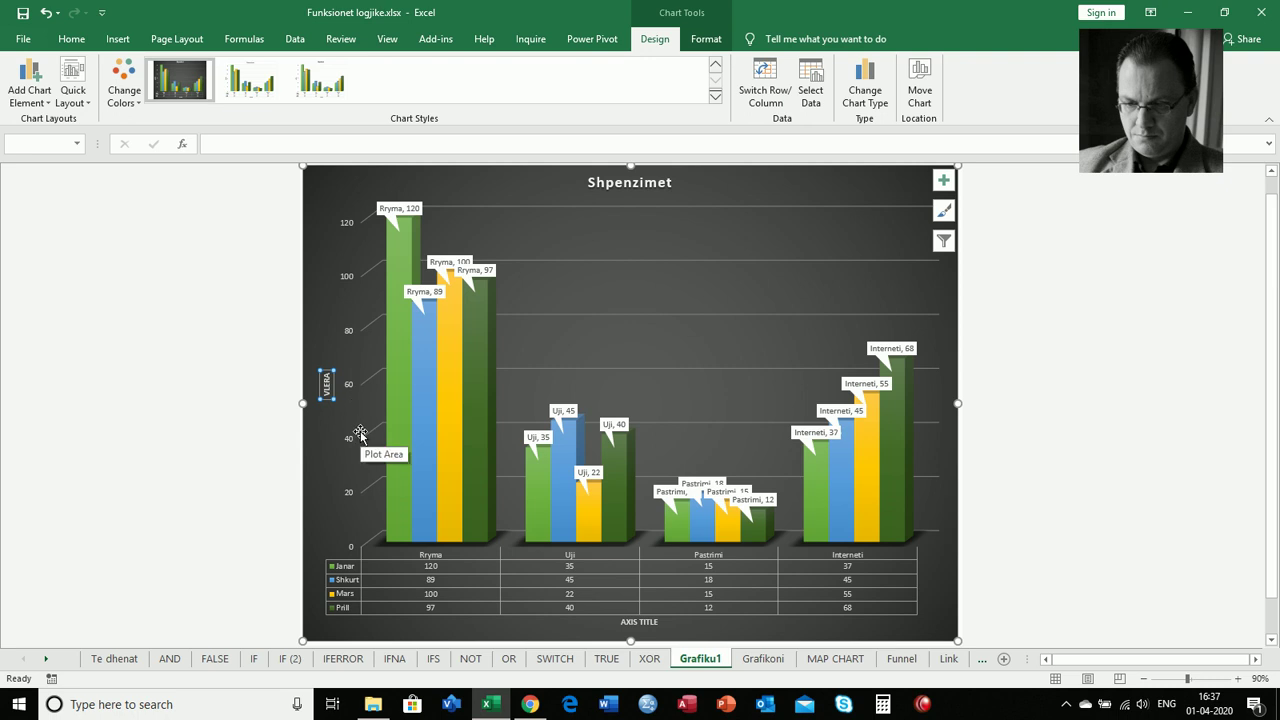
left_click(82, 103)
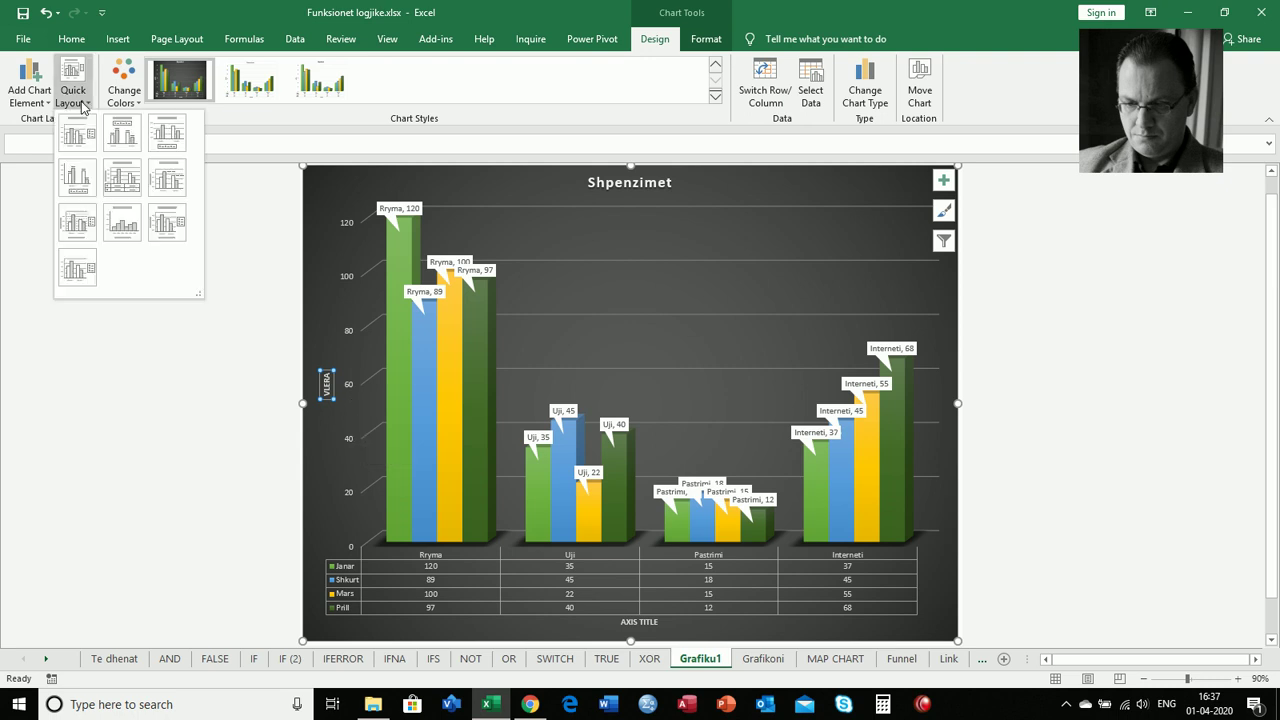
- Change the Shpenzimet chart type to Bar > 3-D Clustered Bar
left_click(83, 107)
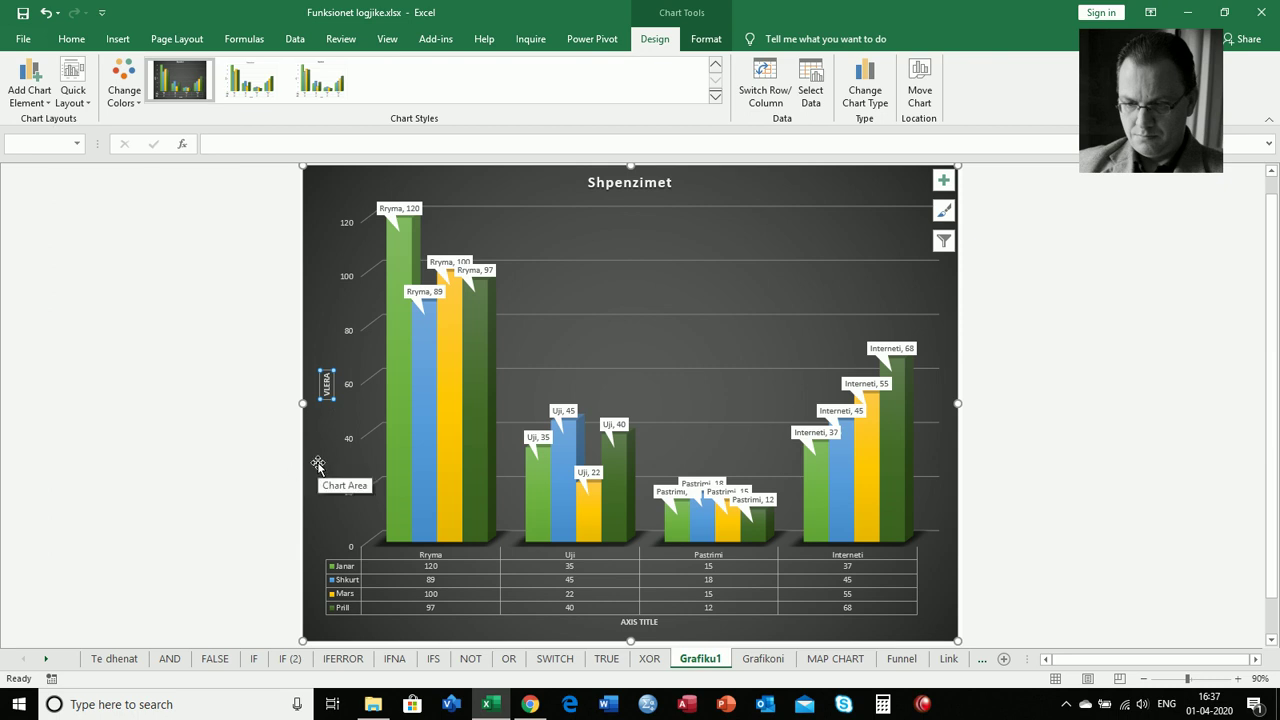
left_click(865, 96)
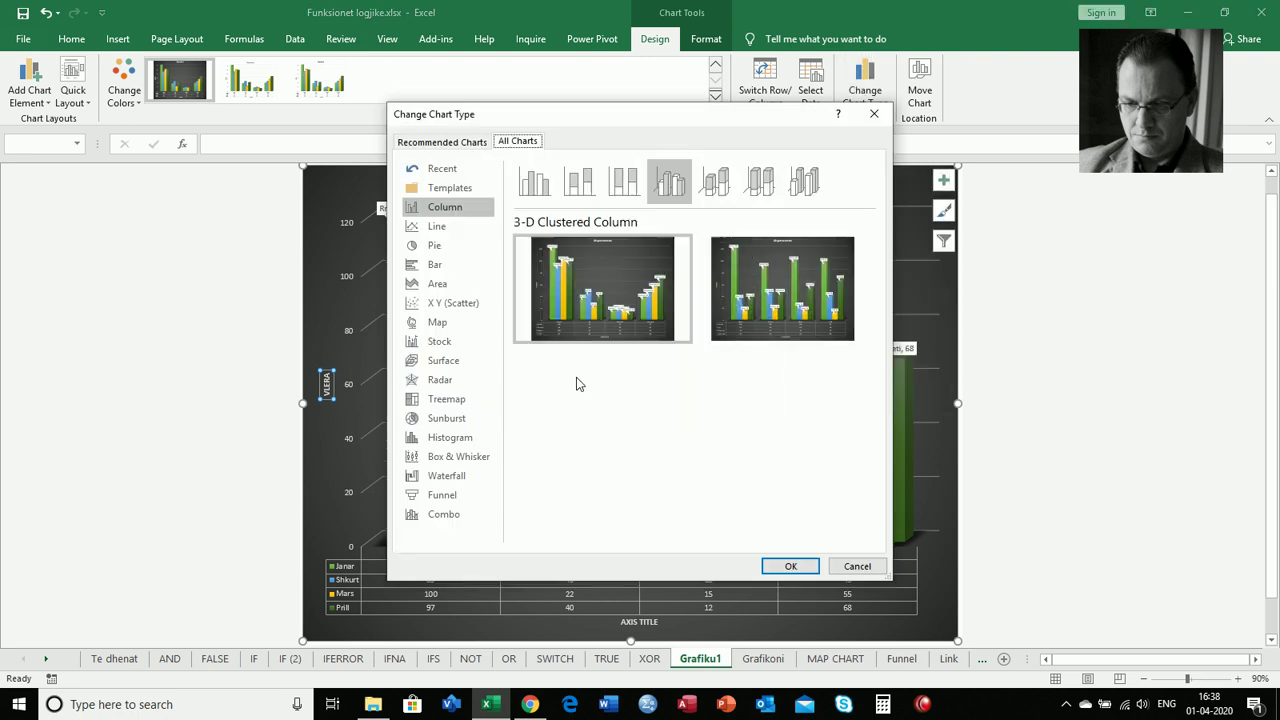
left_click(453, 270)
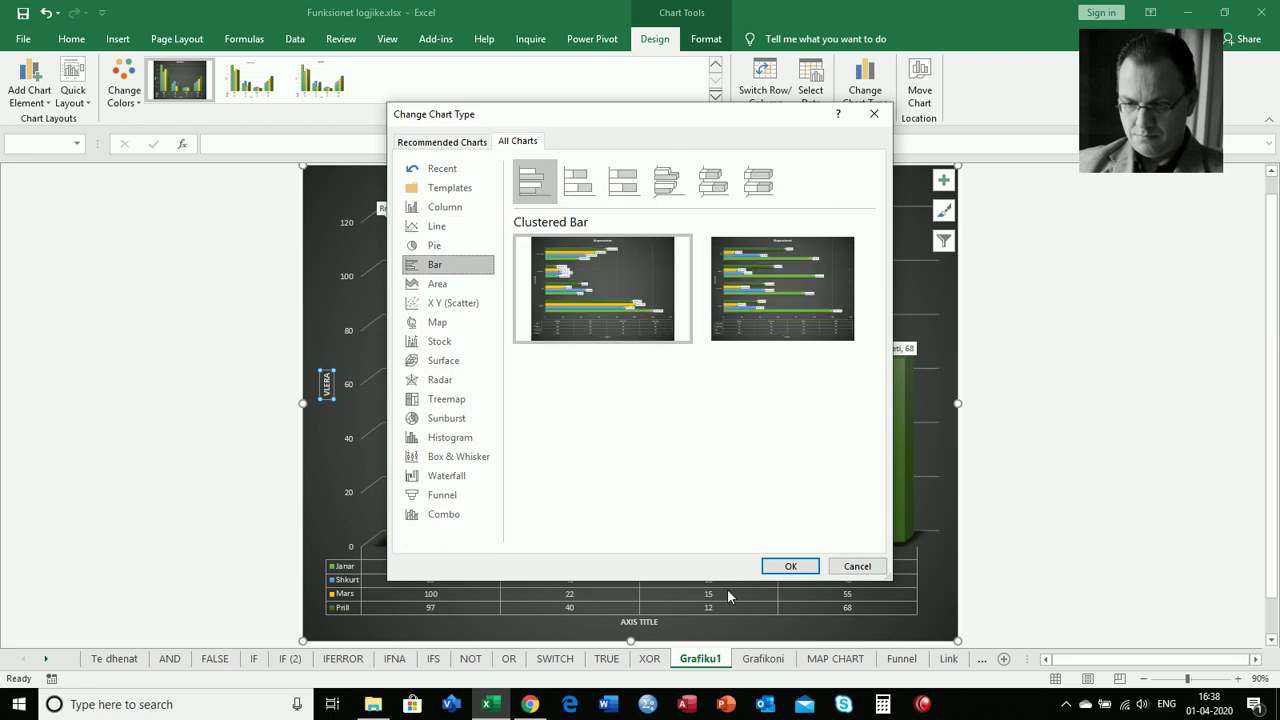
left_click(660, 190)
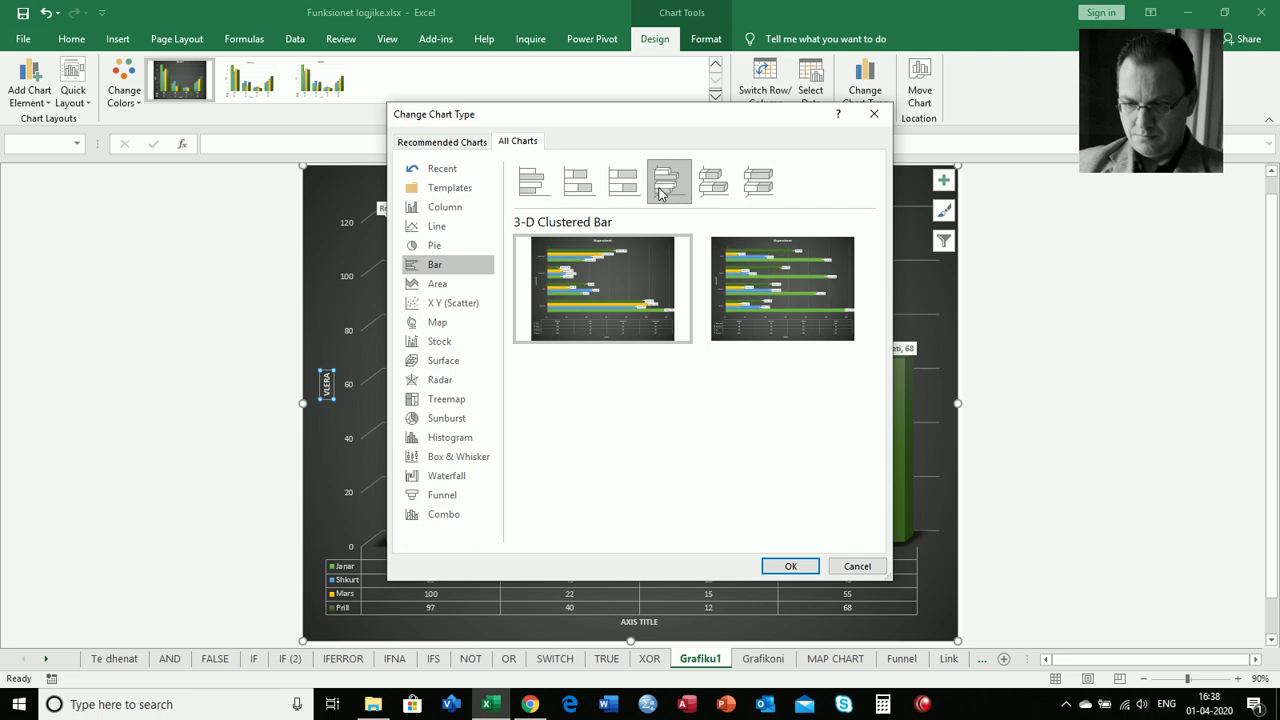
left_click(791, 567)
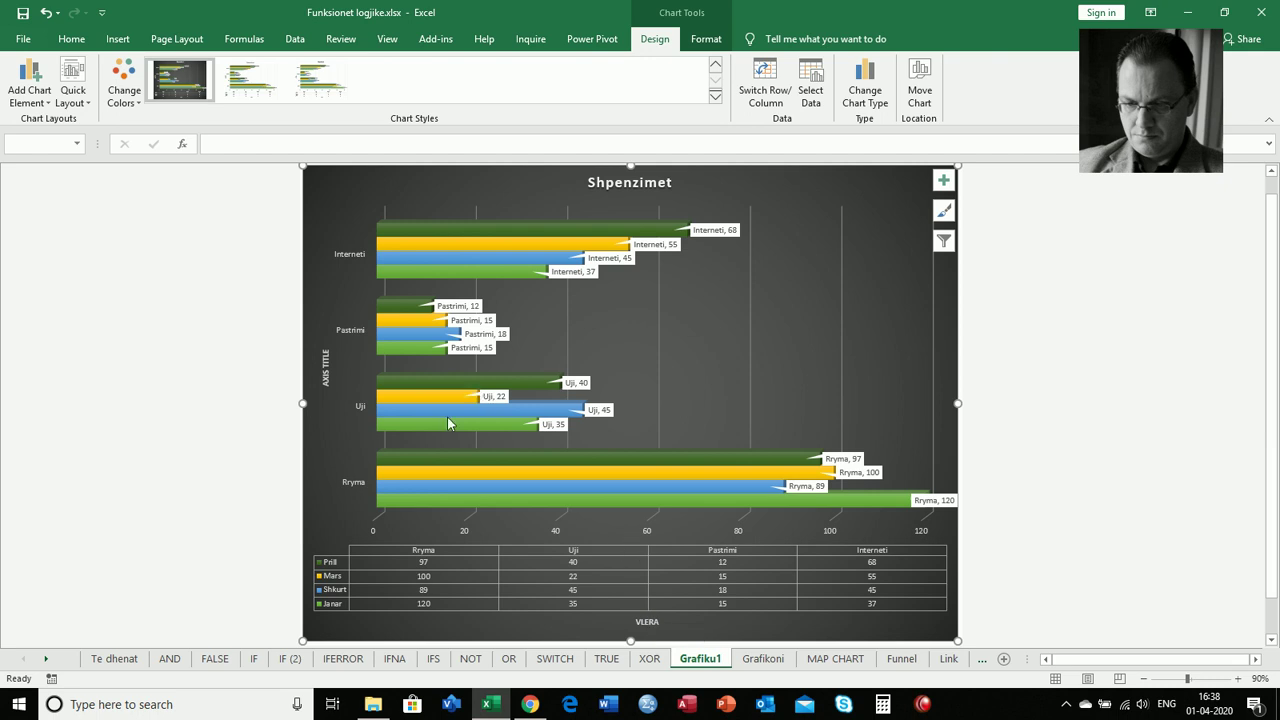
- Save the Shpenzimet bar chart's design as a chart template named BSS
right_click(341, 443)
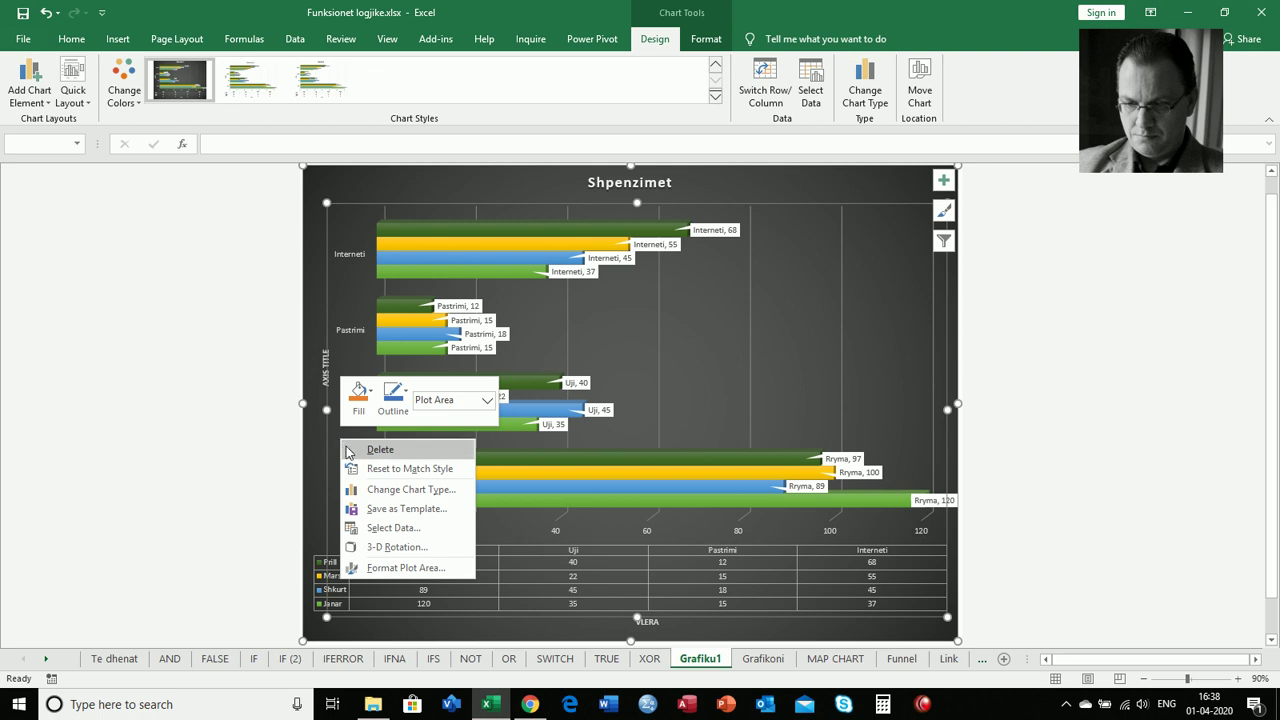
left_click(396, 511)
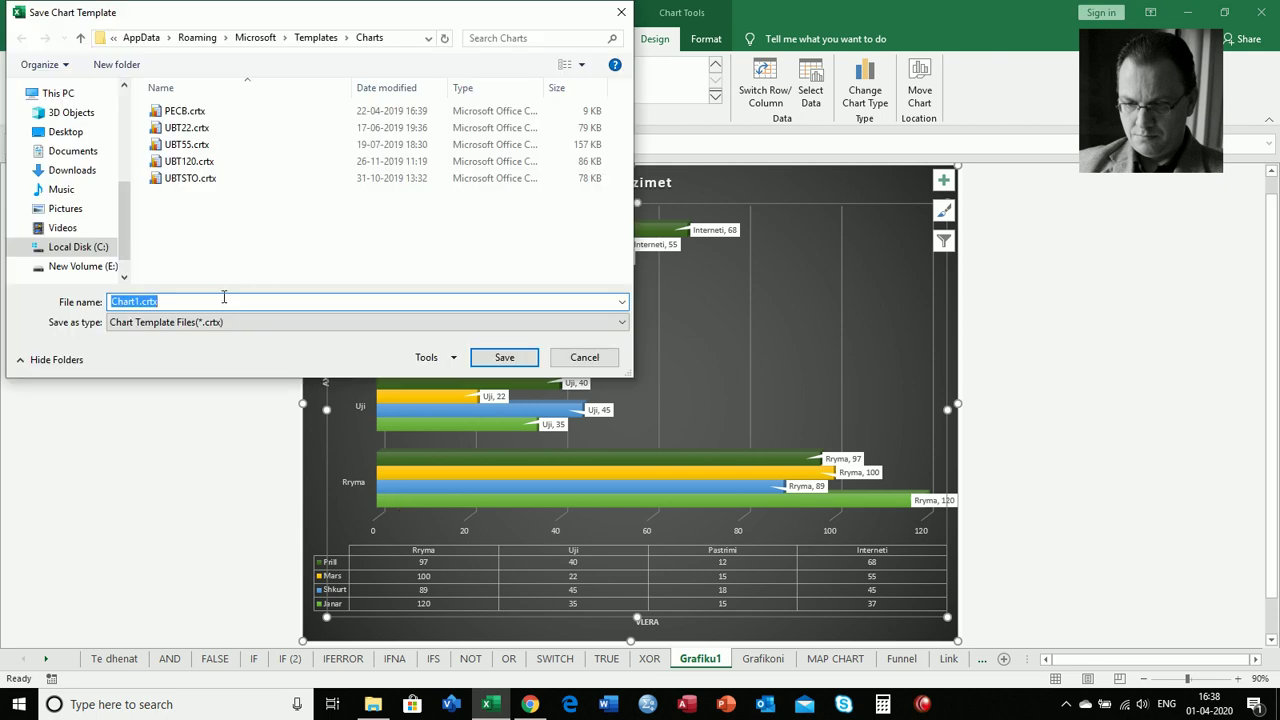
type("BSS")
left_click(515, 357)
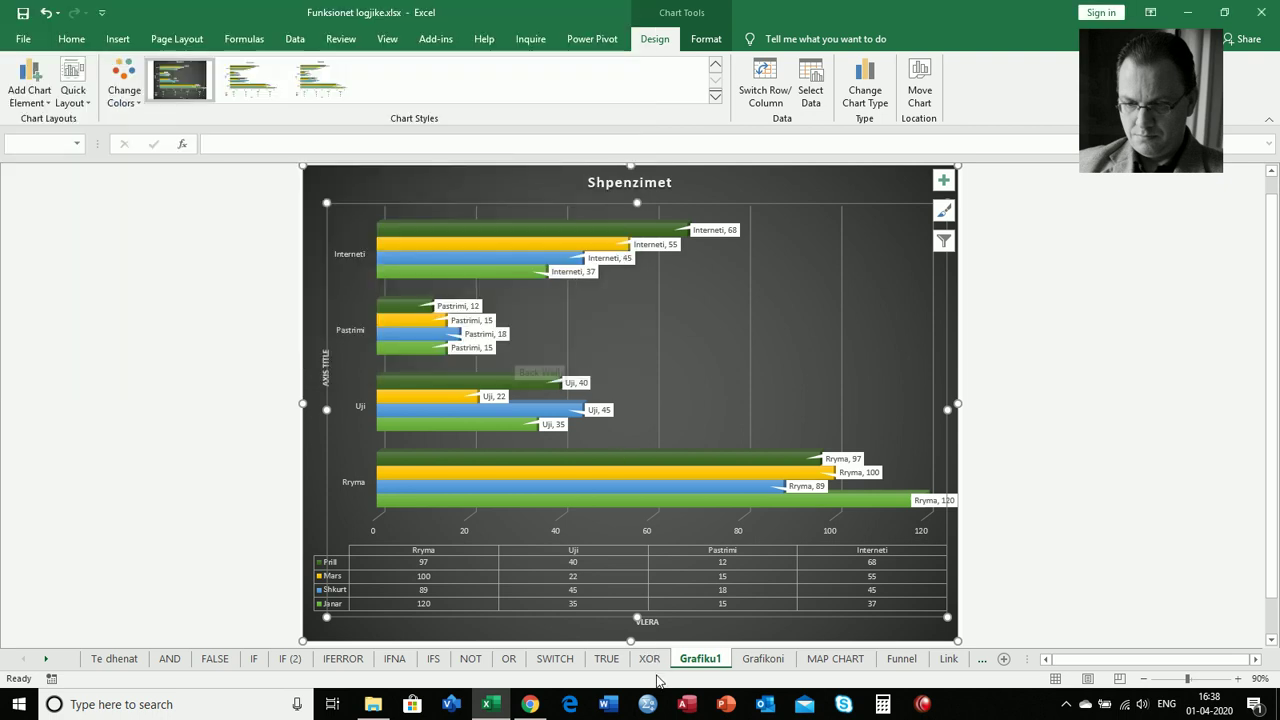
left_click(757, 662)
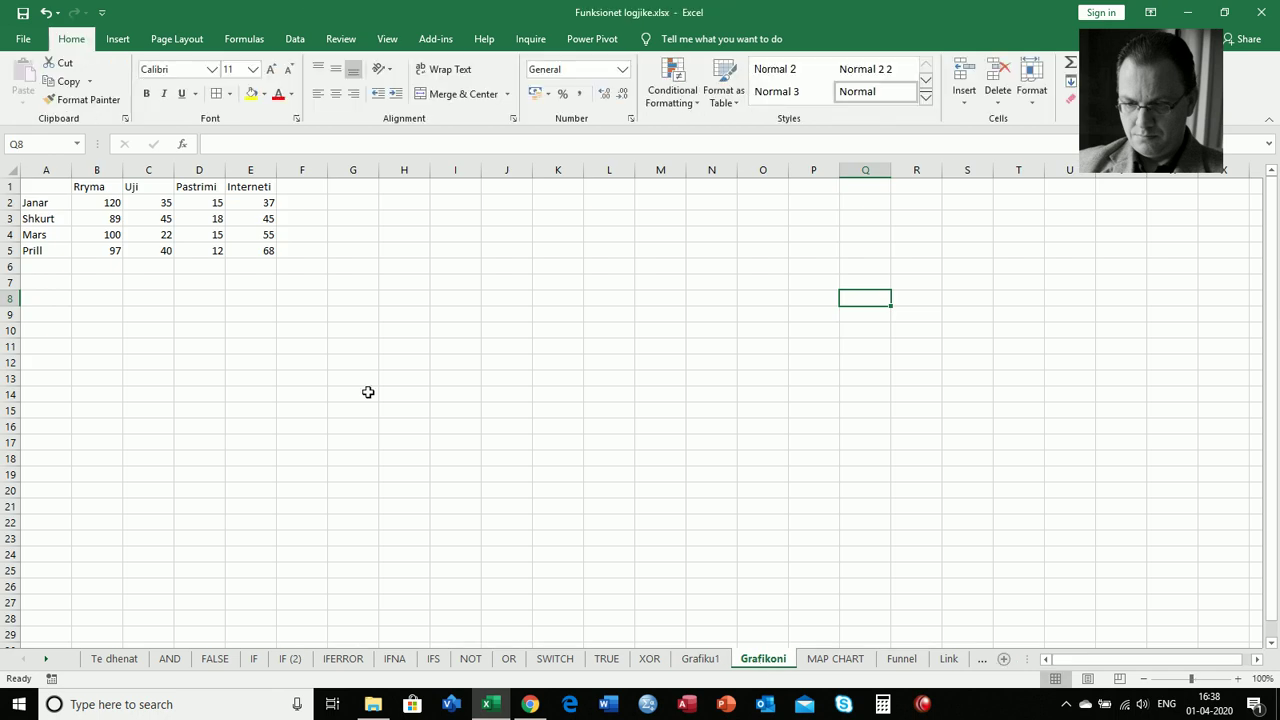
left_click_drag(37, 180, 246, 251)
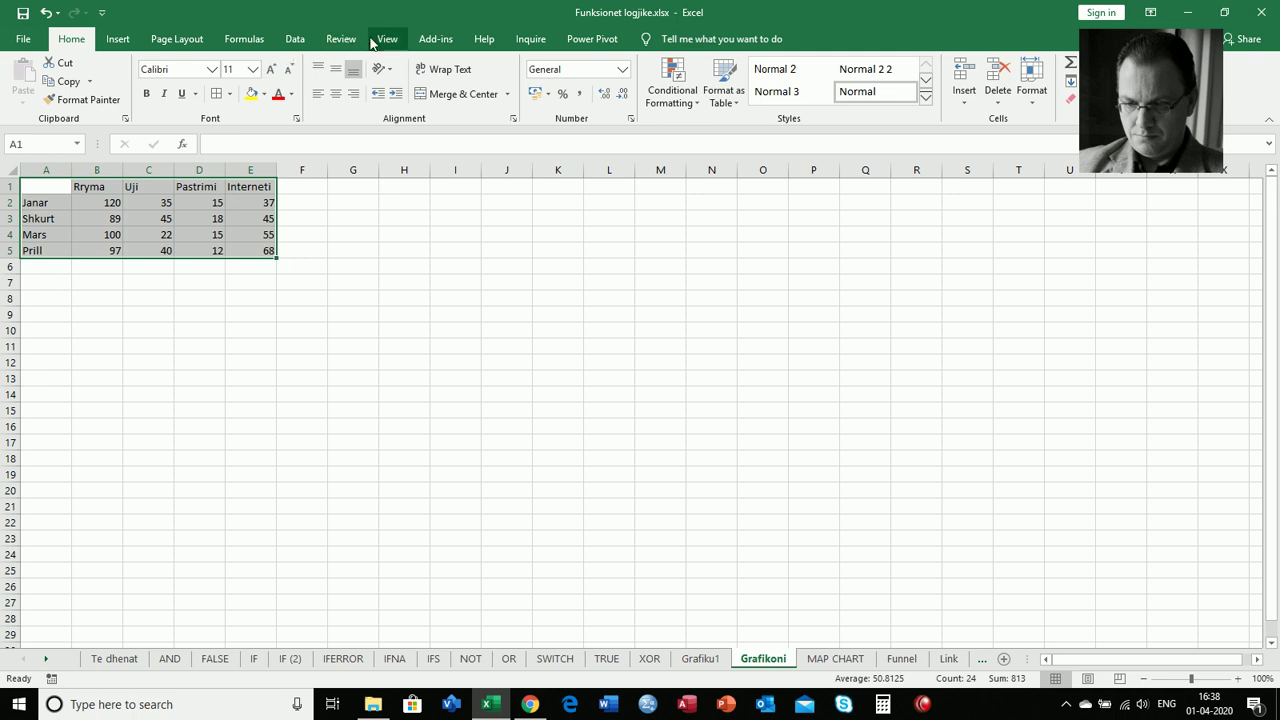
left_click(119, 40)
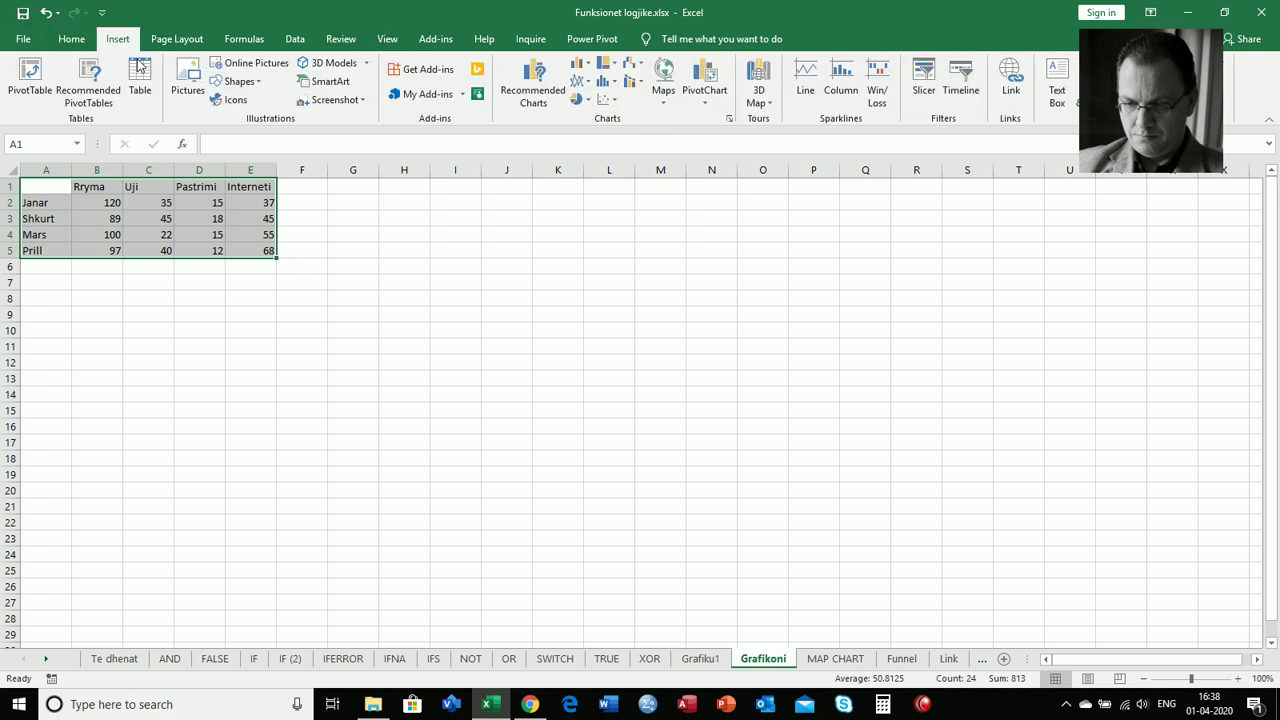
left_click(729, 121)
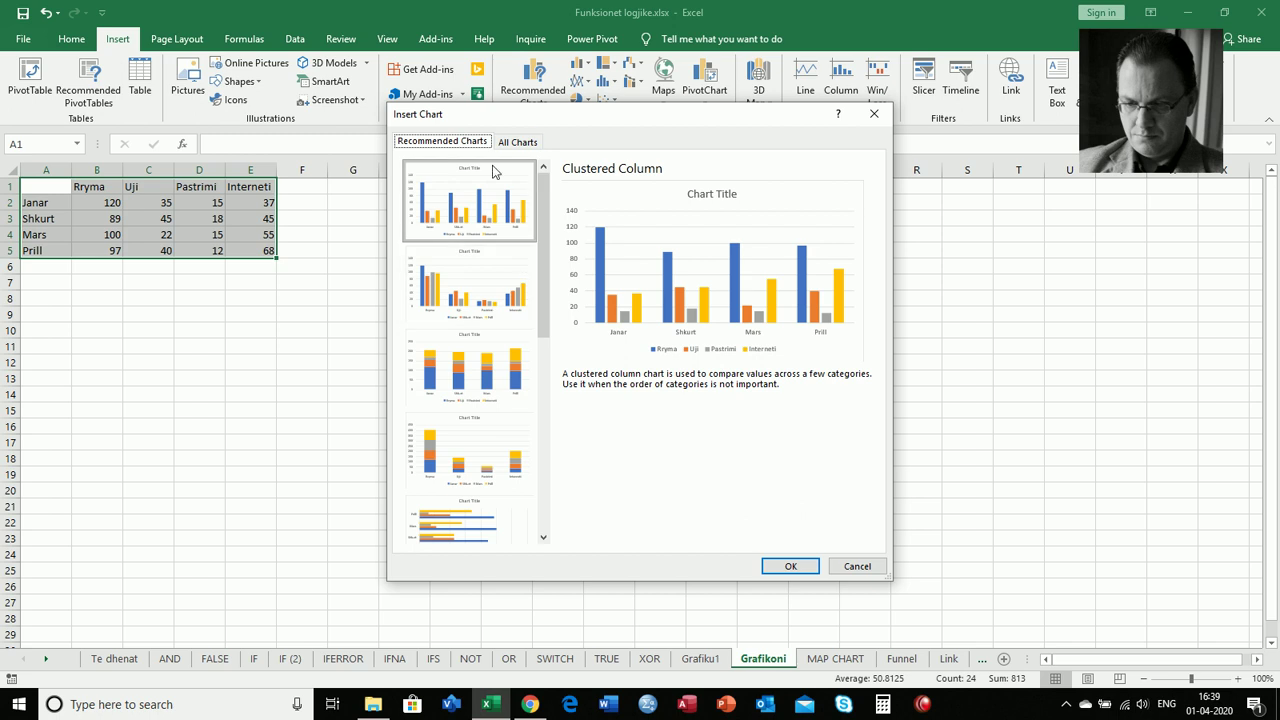
left_click(514, 143)
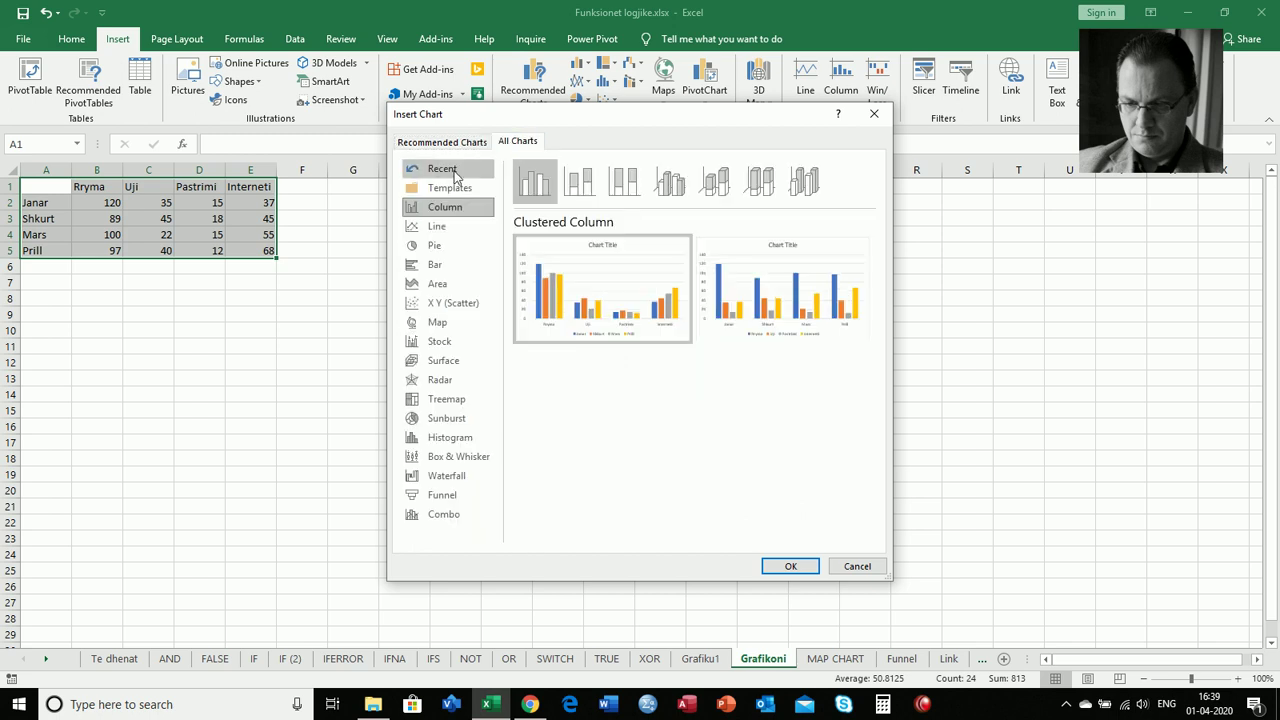
left_click(448, 190)
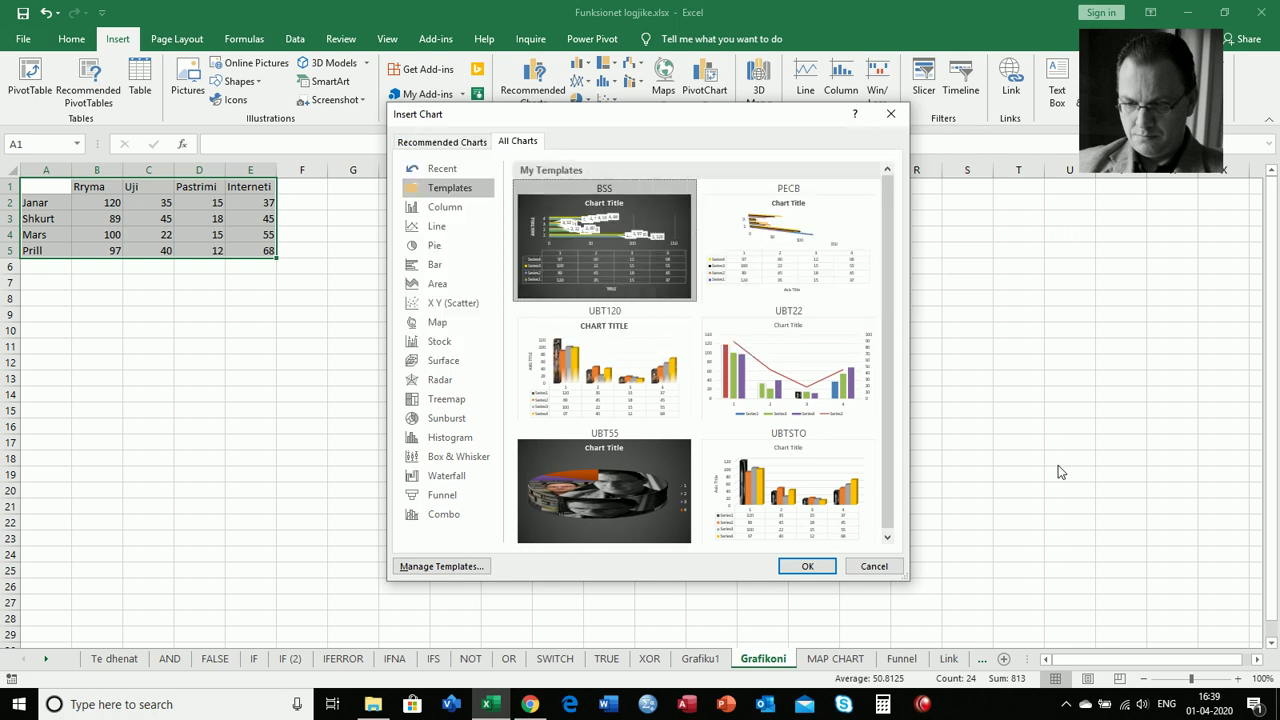
left_click(808, 567)
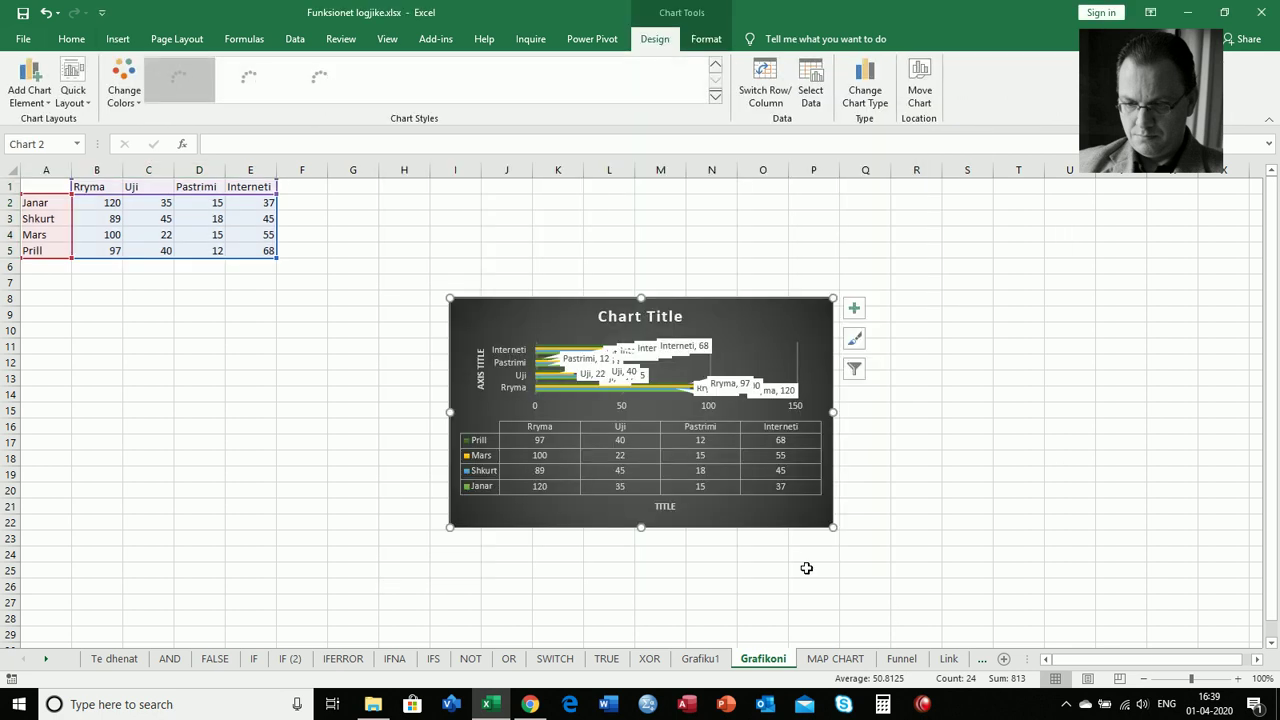
left_click_drag(832, 524, 1012, 588)
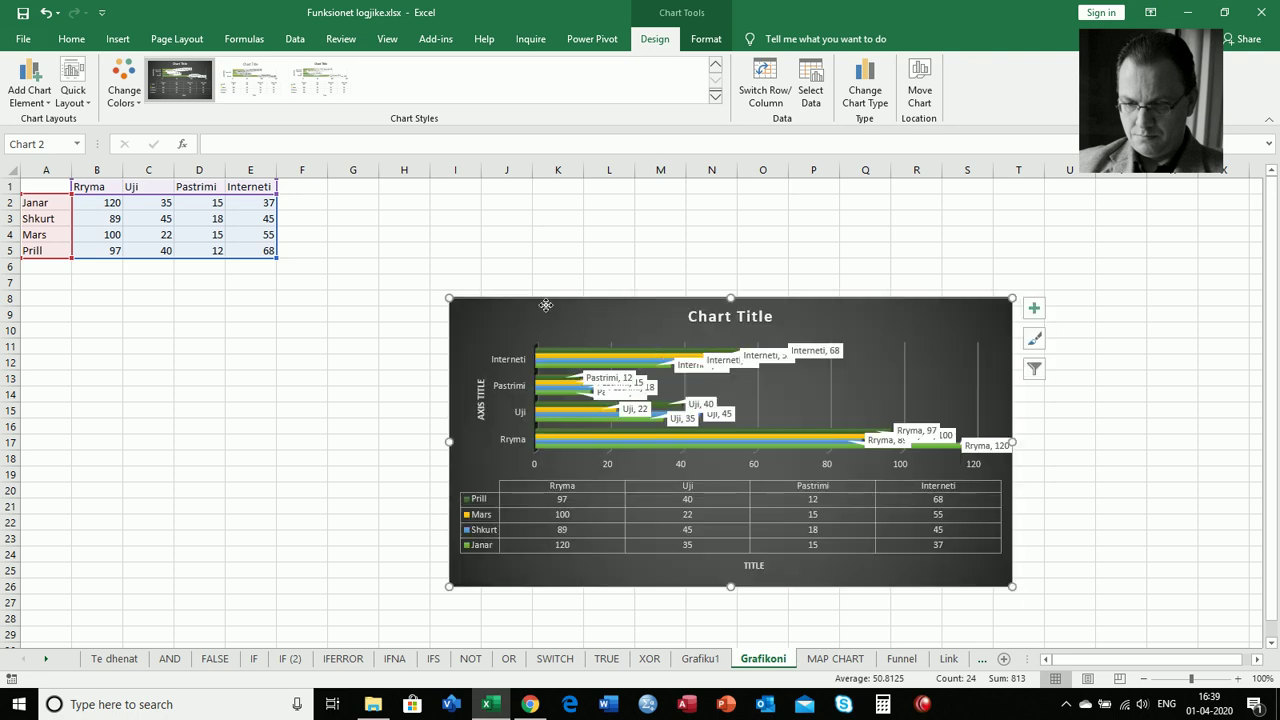
left_click_drag(552, 311, 484, 270)
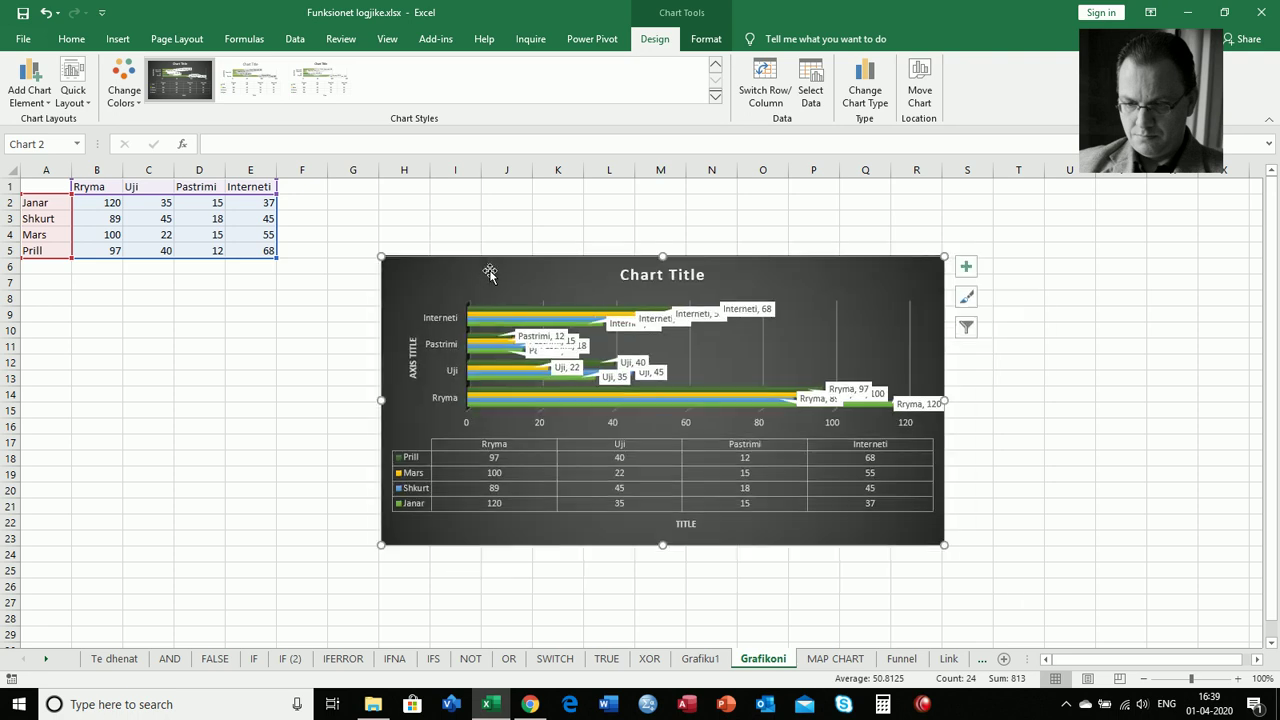
key("Delete")
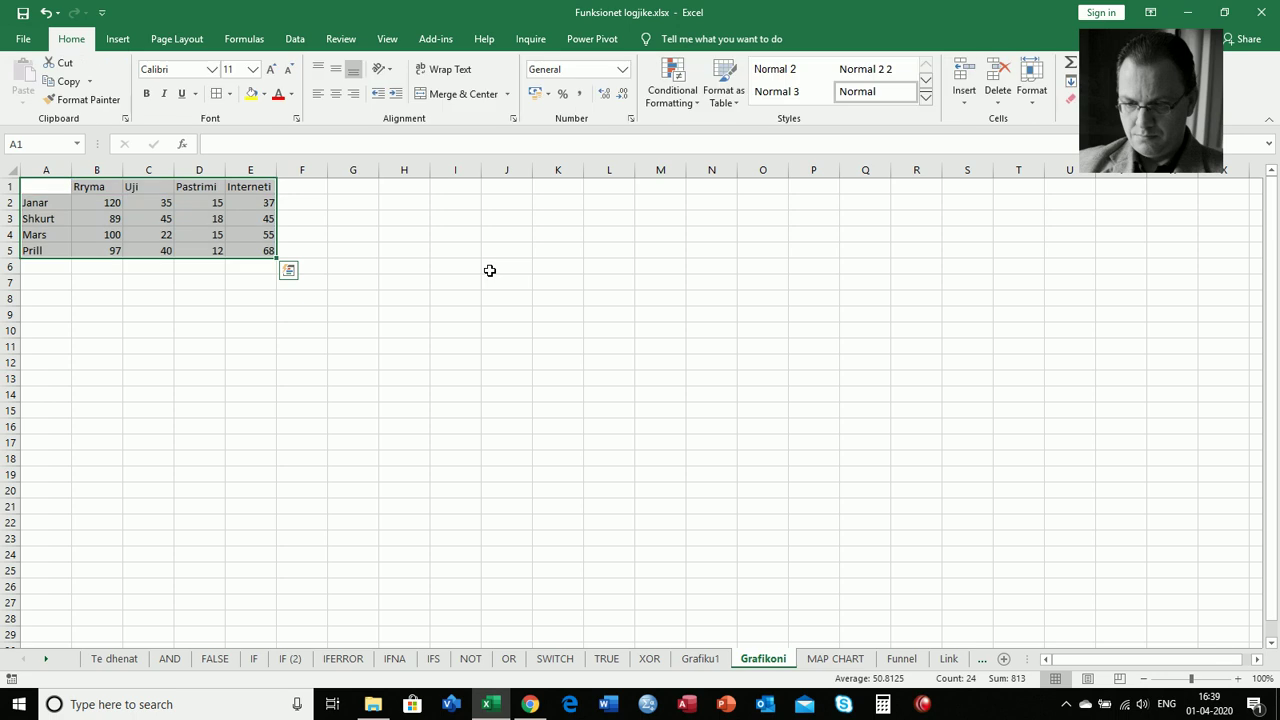
- On the MAP CHART sheet, insert a filled map chart of the data in A1:B14
left_click(829, 660)
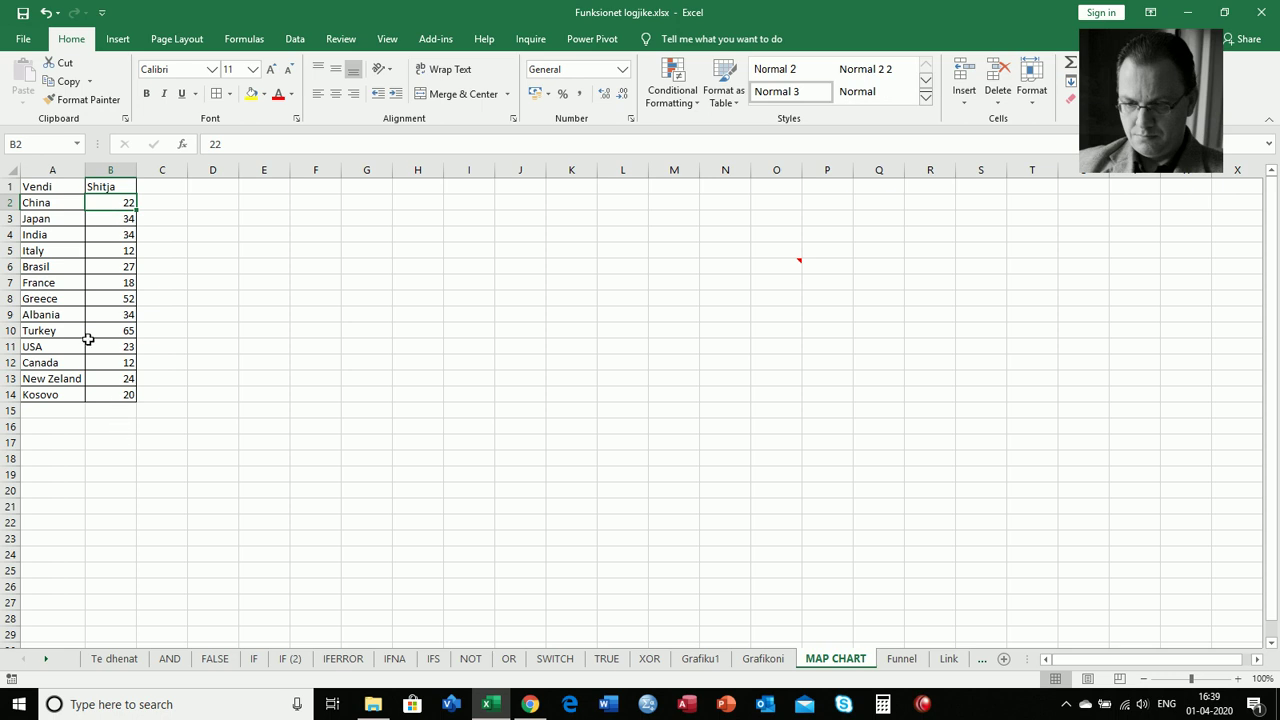
left_click_drag(36, 186, 107, 393)
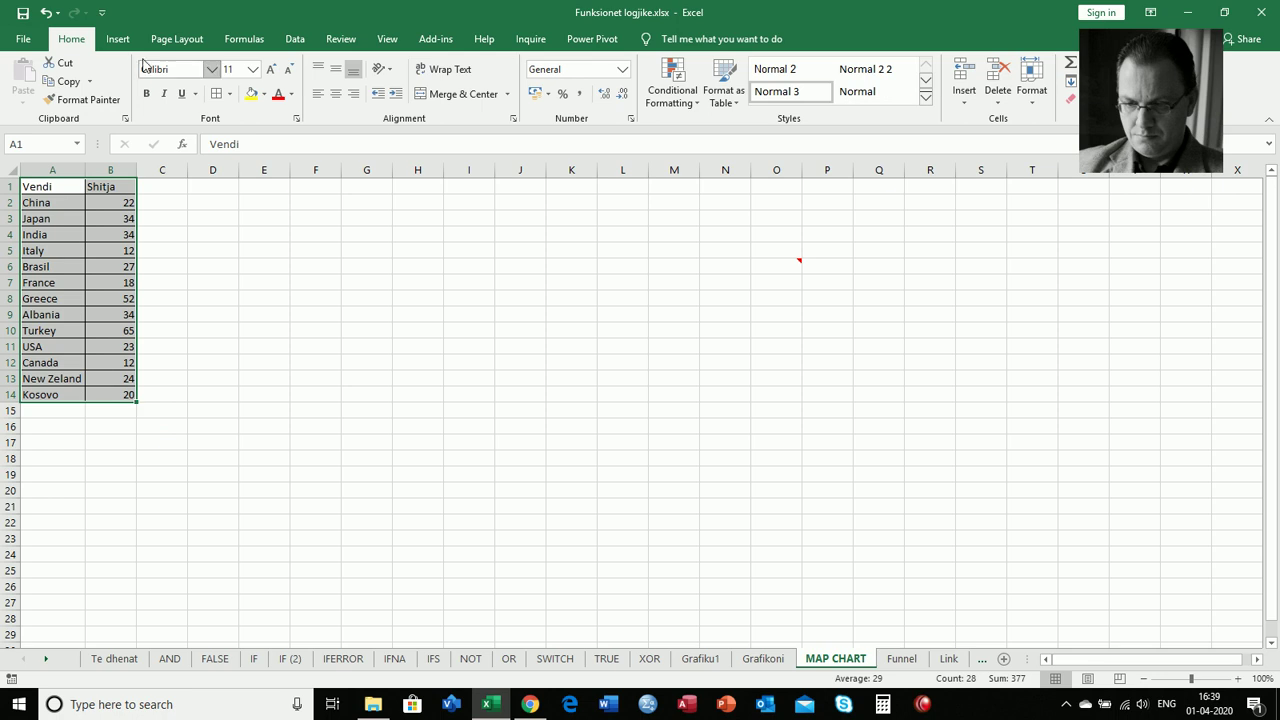
left_click(121, 39)
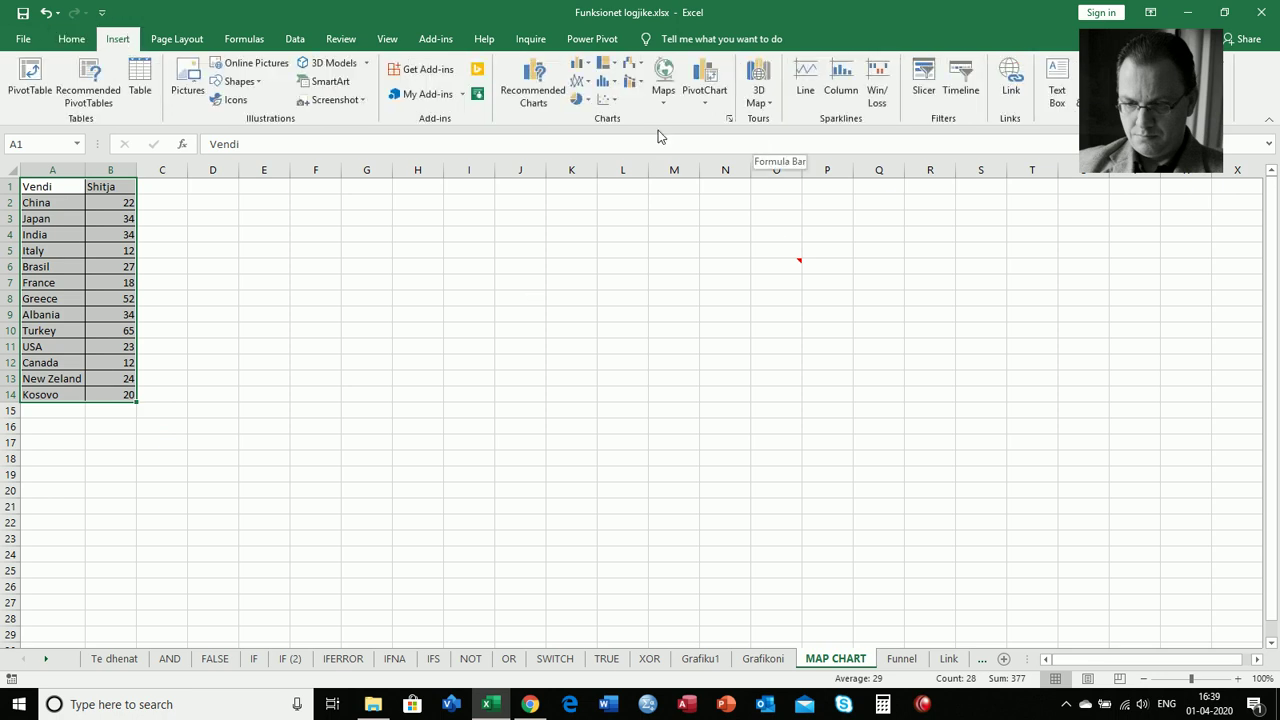
left_click(662, 90)
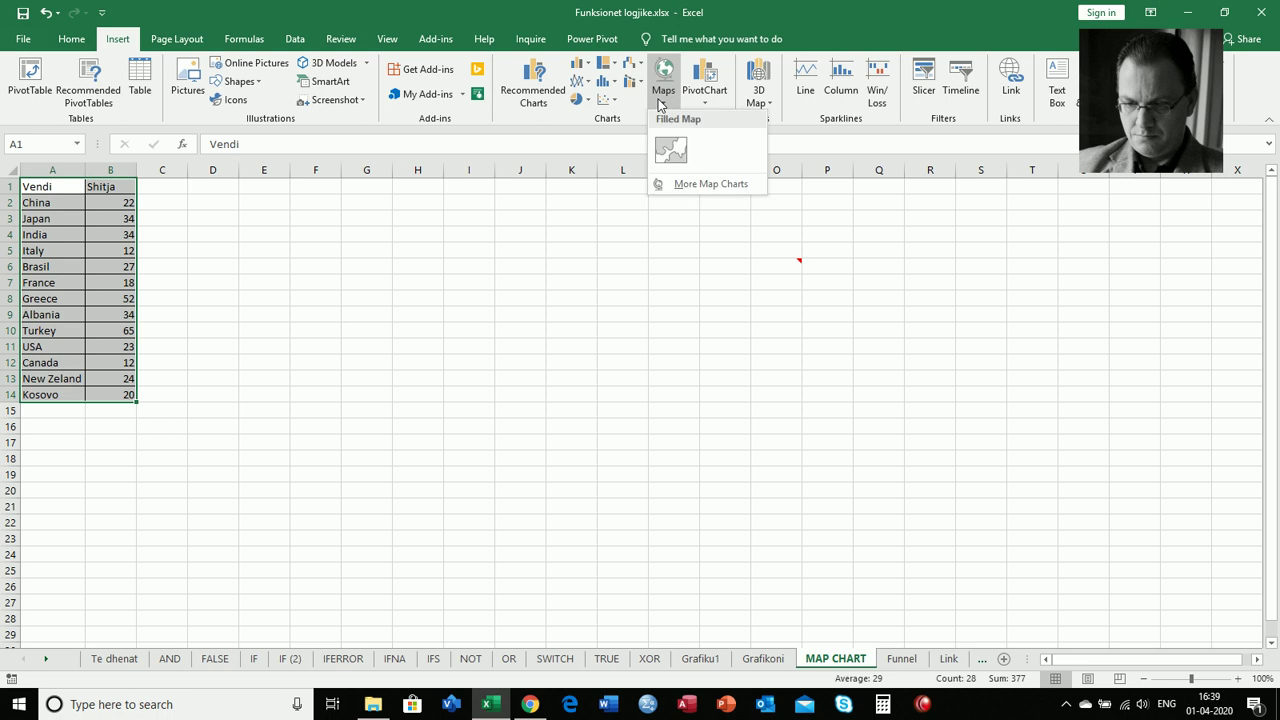
left_click(672, 155)
- Move the map chart up beside the table and enlarge it
left_click_drag(549, 300, 349, 208)
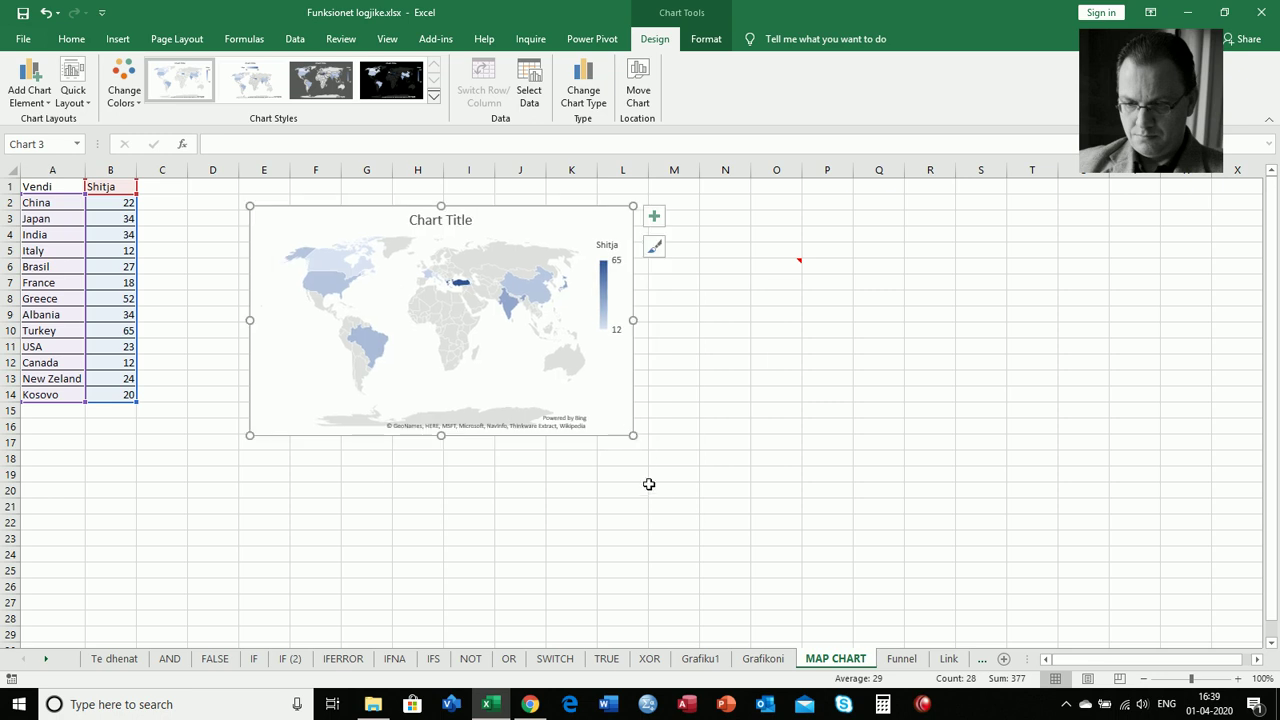
left_click_drag(633, 435, 907, 563)
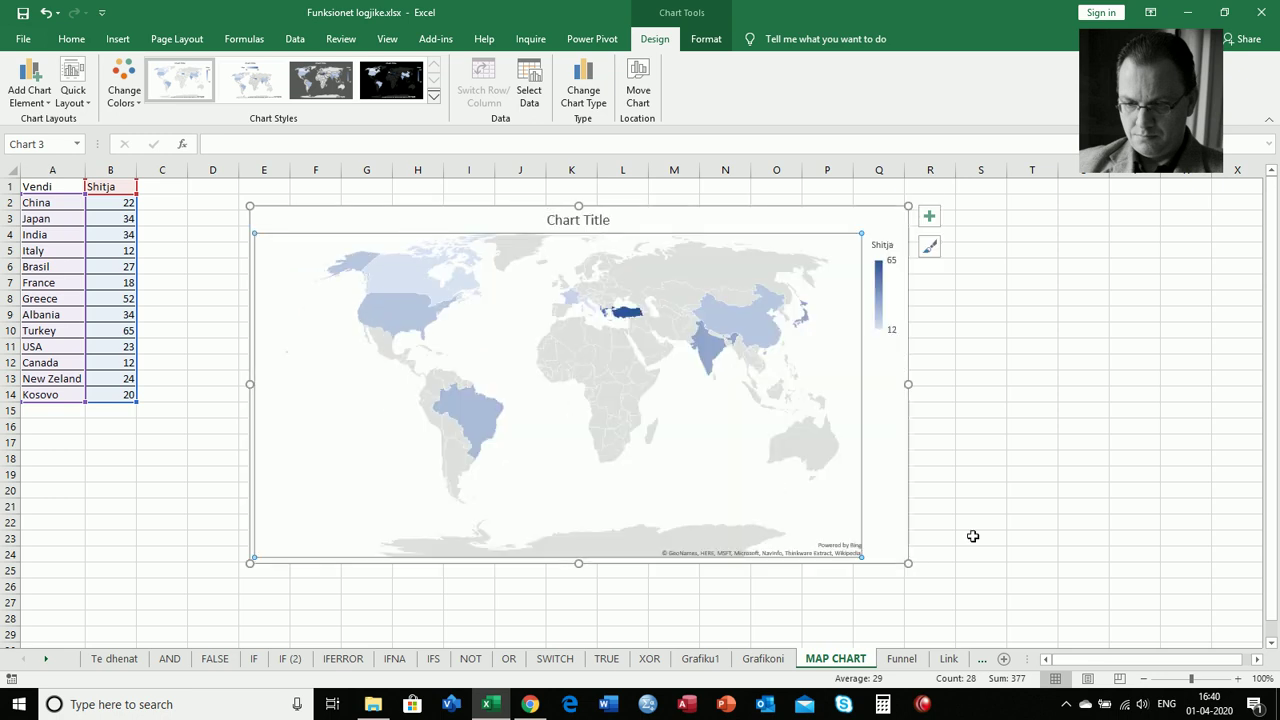
left_click_drag(908, 565, 938, 610)
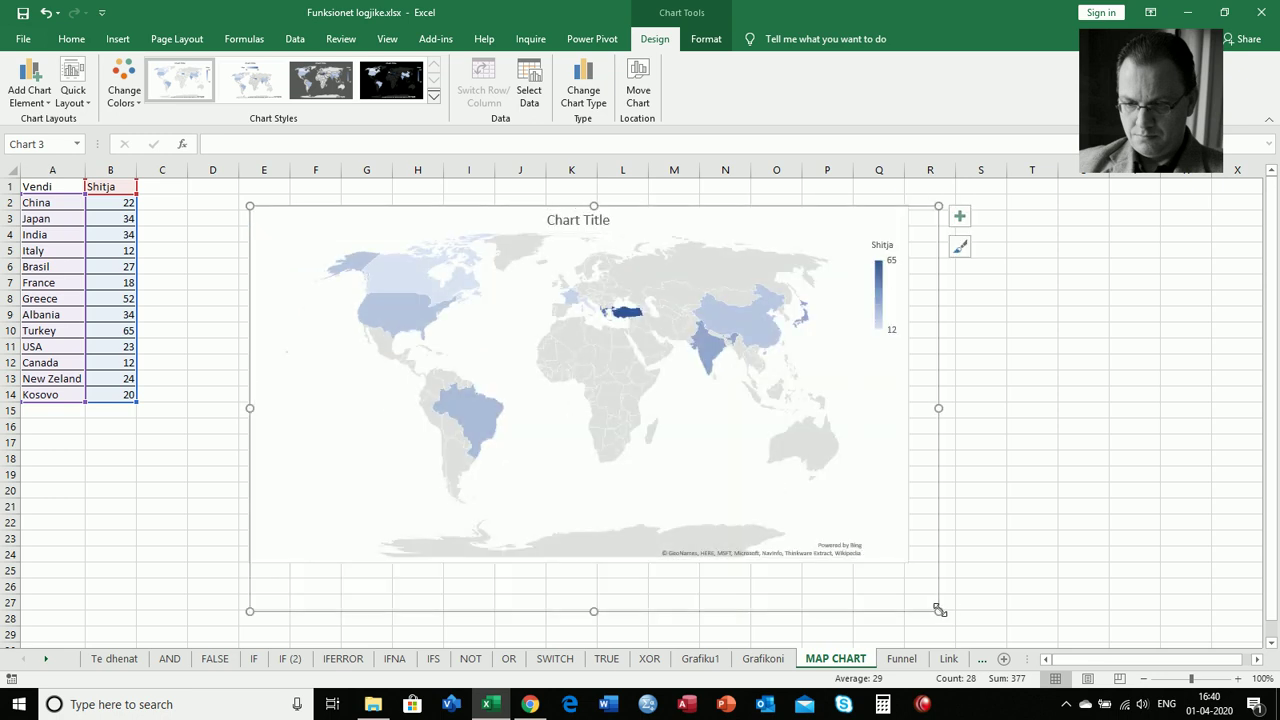
left_click(75, 313)
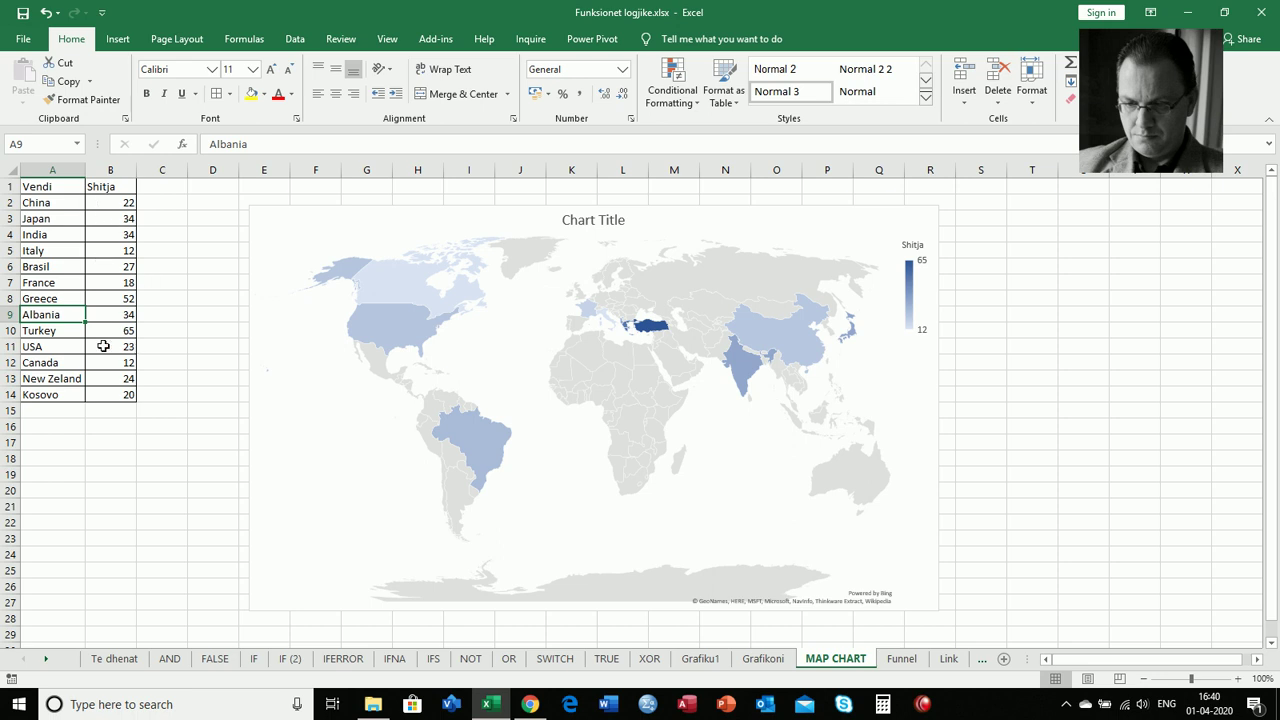
- Edit Shitja values: China (B2) to 5000, then 66; Kosovo (B14) to 5000
left_click(108, 202)
type("500")
key("Return")
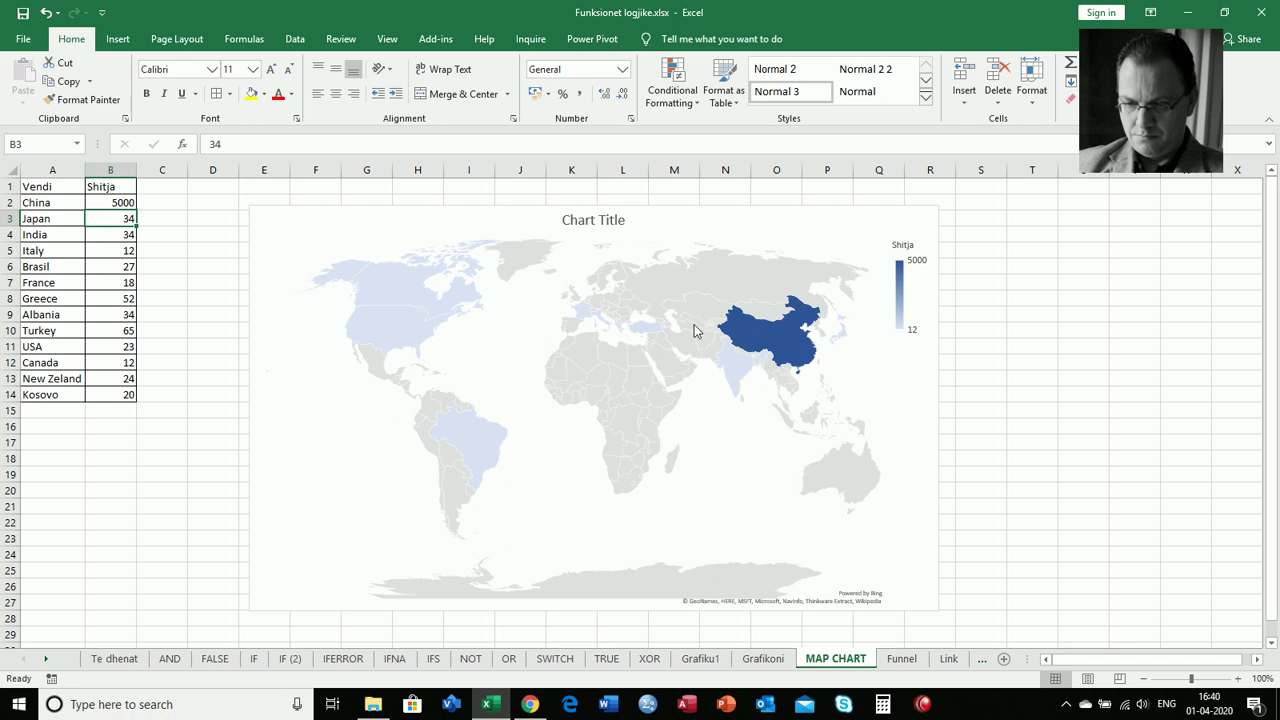
left_click(103, 203)
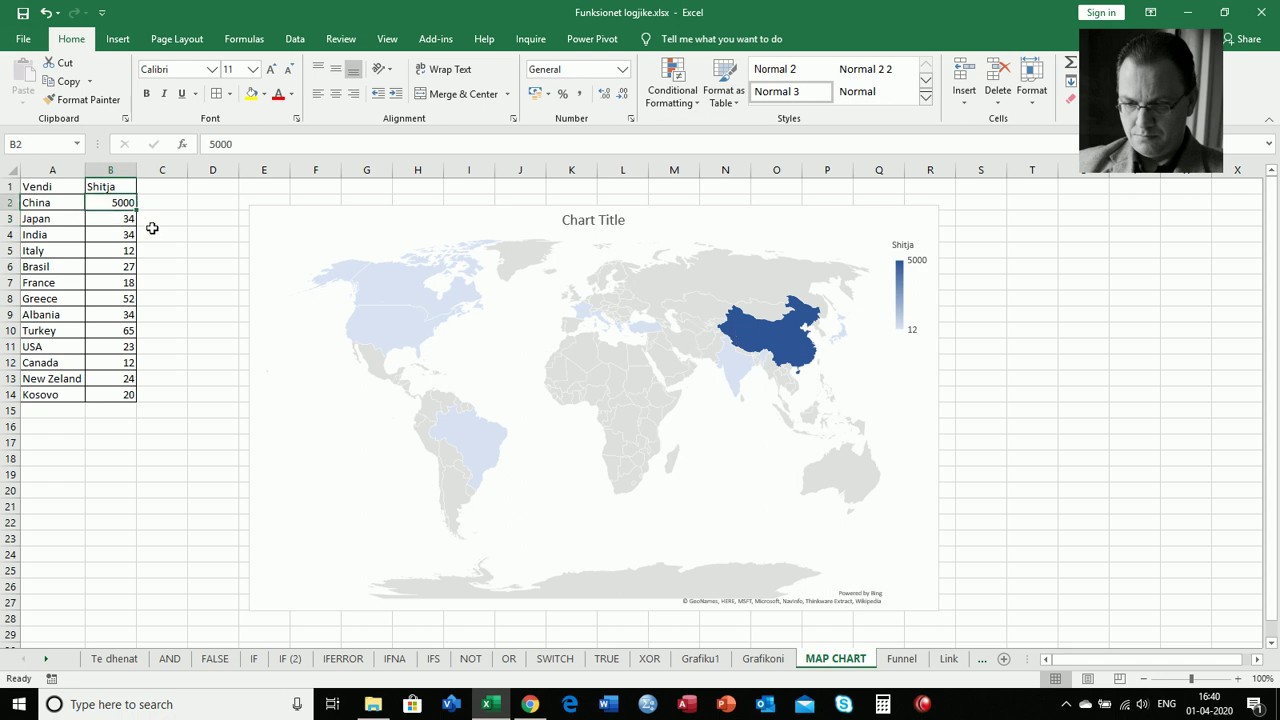
type("66")
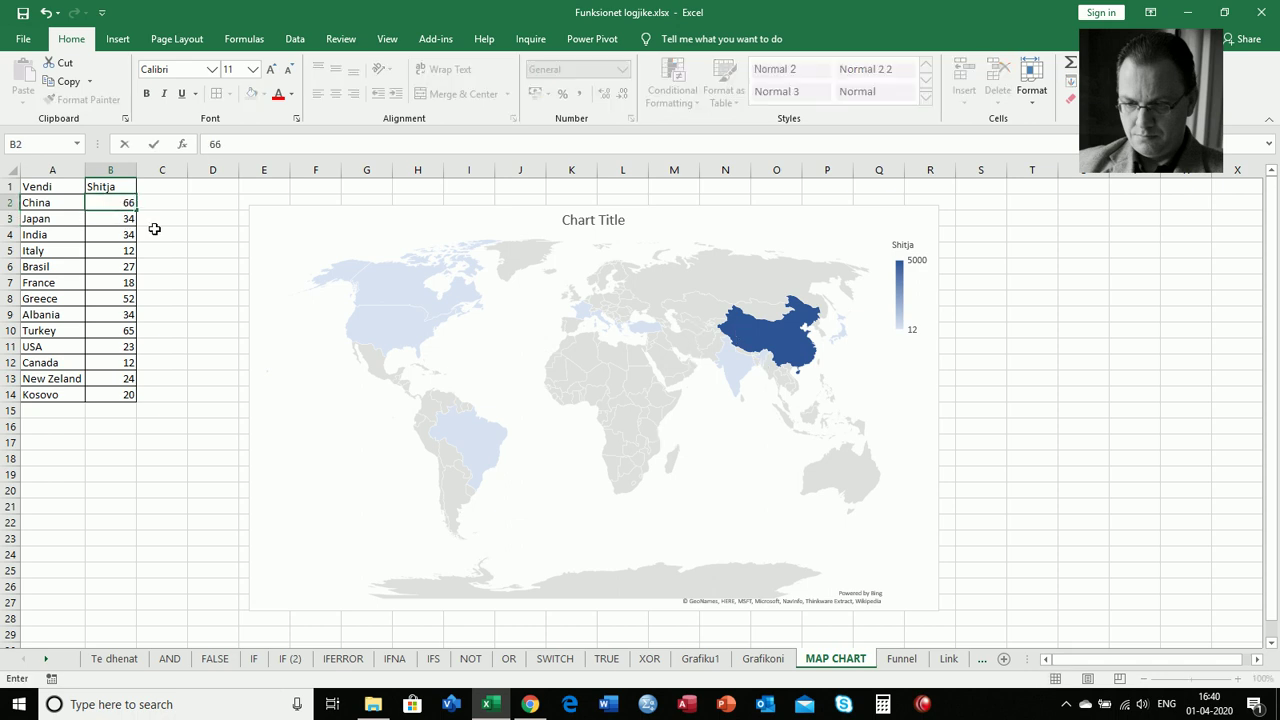
key("Return")
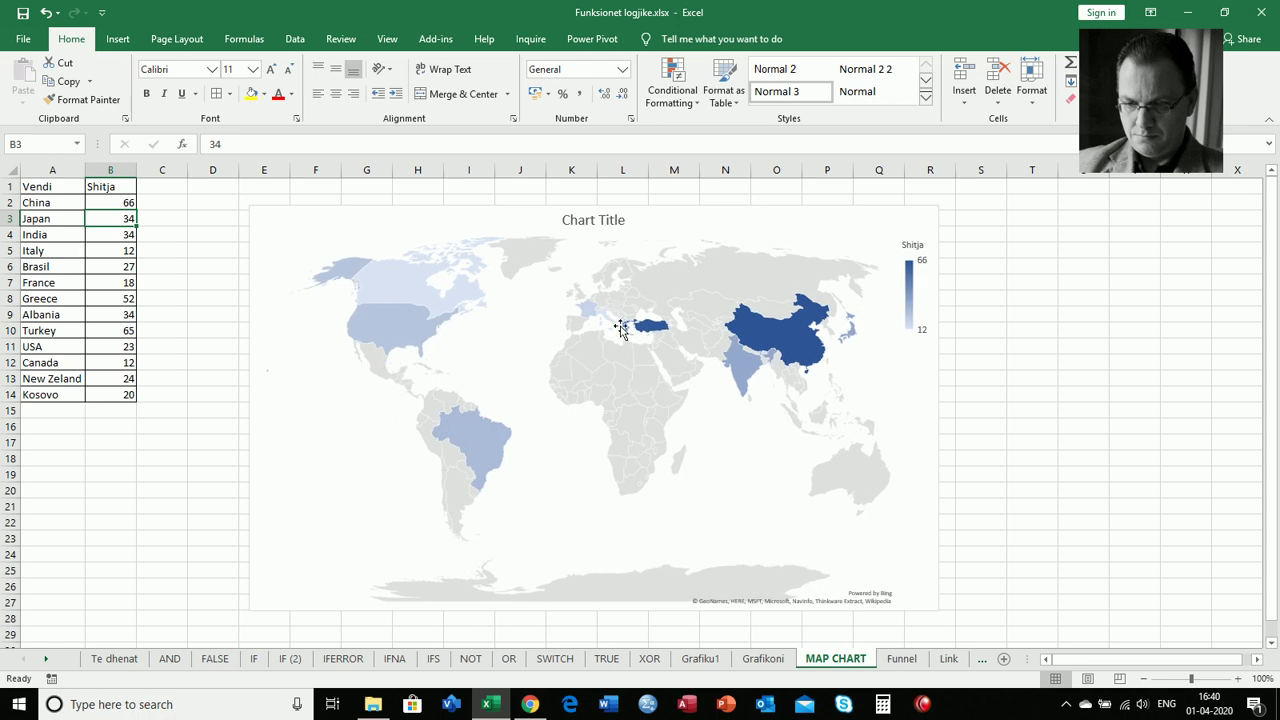
left_click(108, 395)
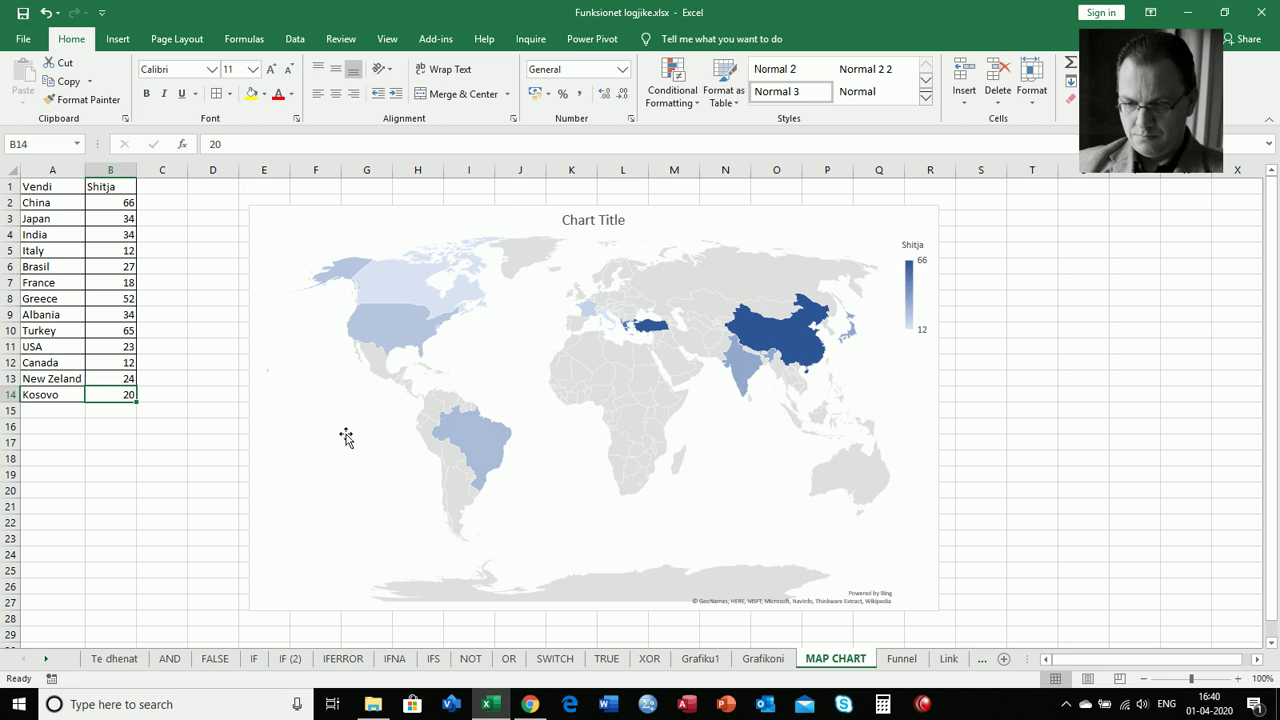
type("5000")
key("Return")
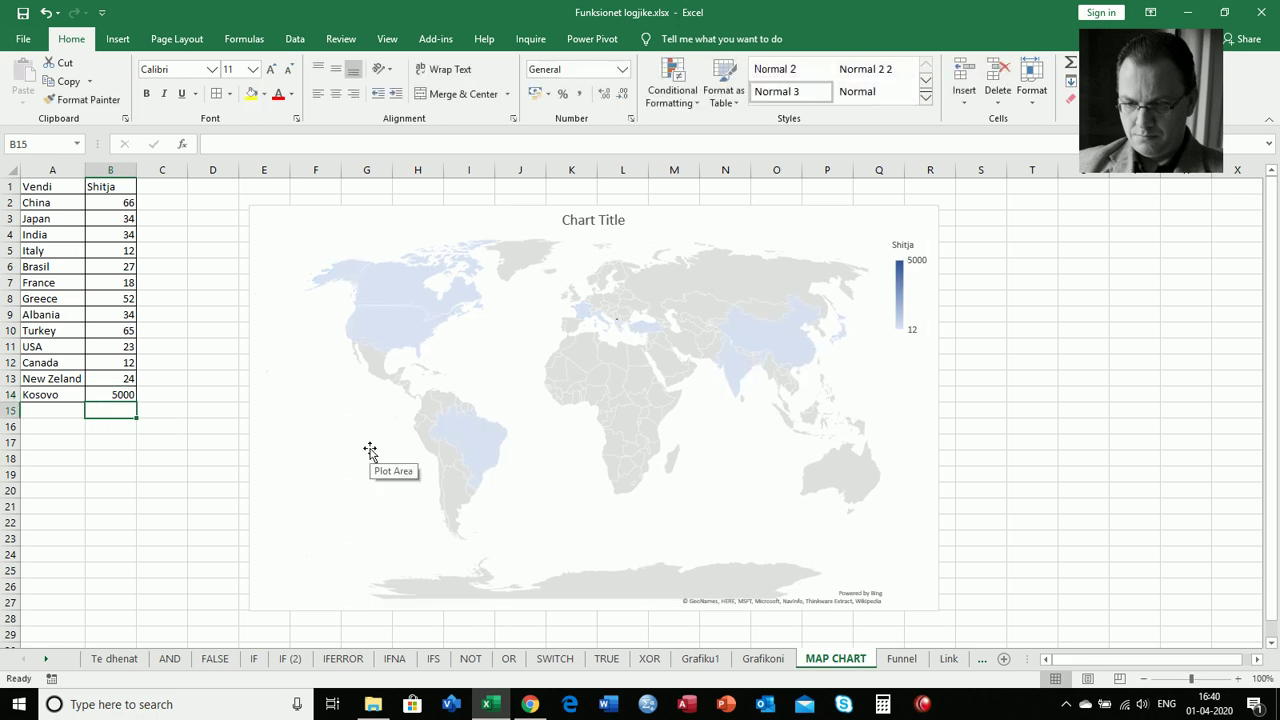
- Select the full Vendi/Shitja table A1:B14 as the 3D map source
left_click(617, 326)
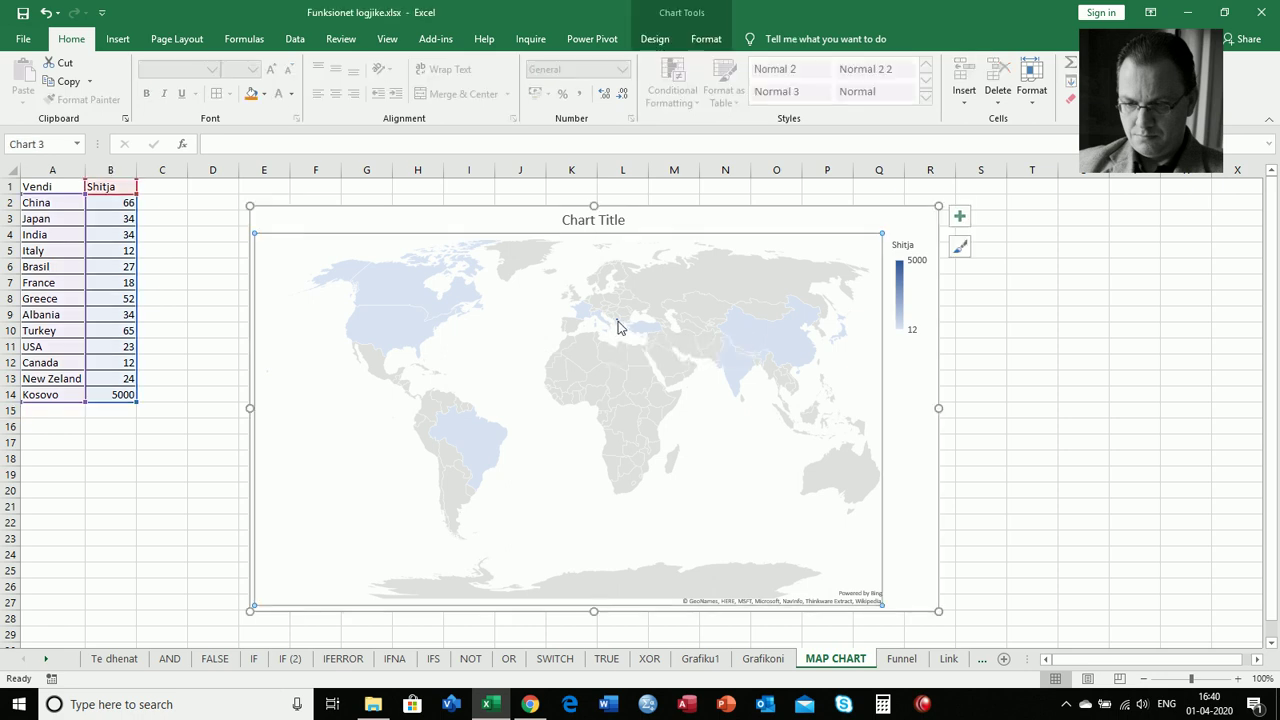
left_click(108, 347)
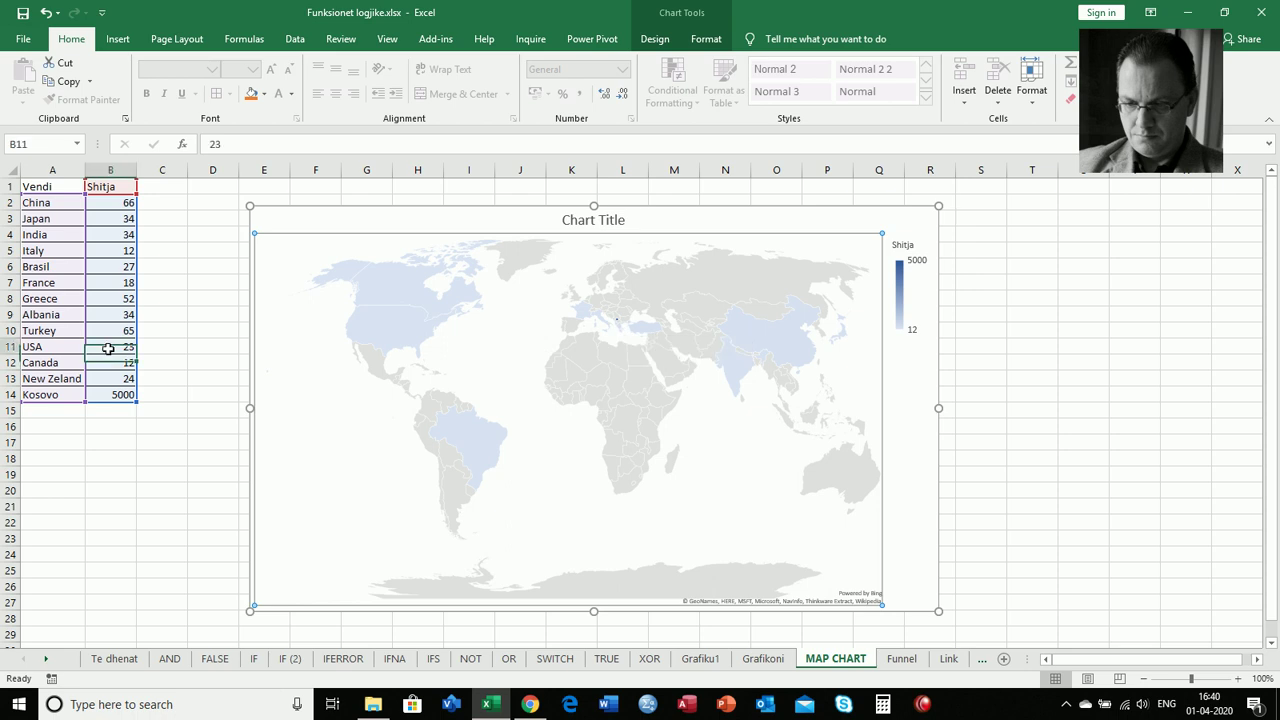
left_click(102, 294)
left_click(100, 266)
left_click(100, 228)
left_click(103, 202)
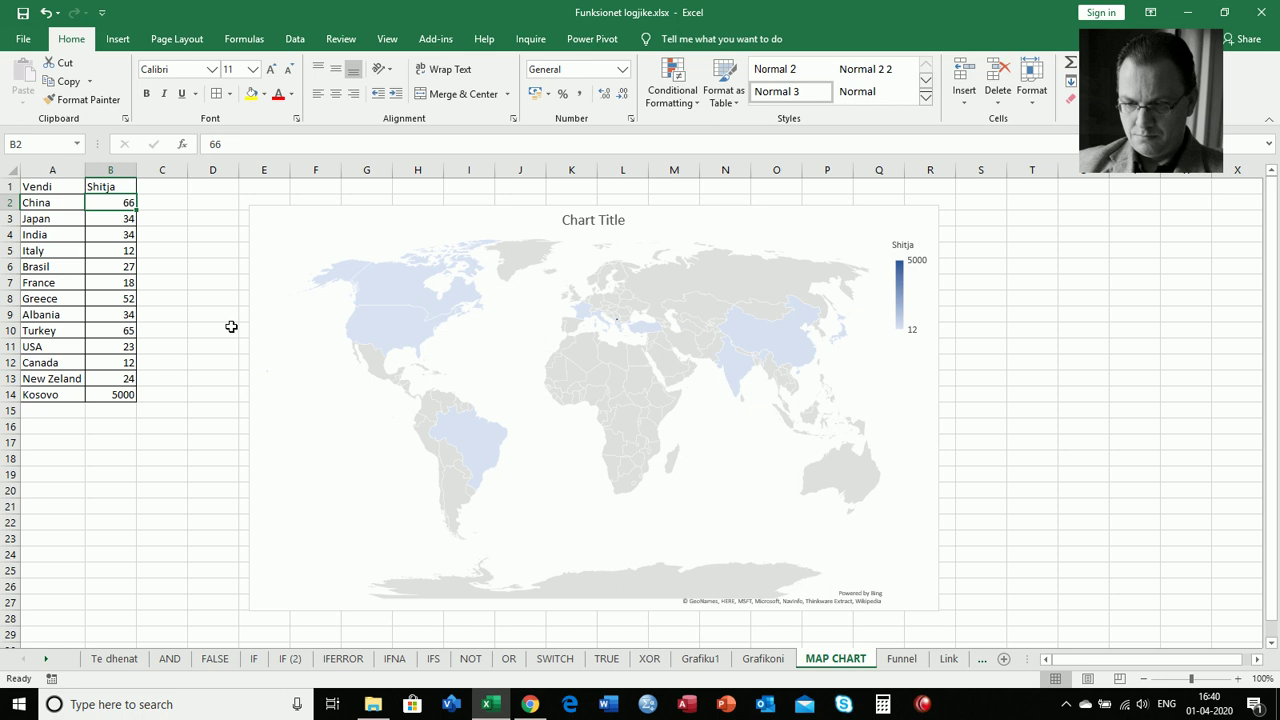
left_click(30, 184)
left_click_drag(30, 184, 112, 394)
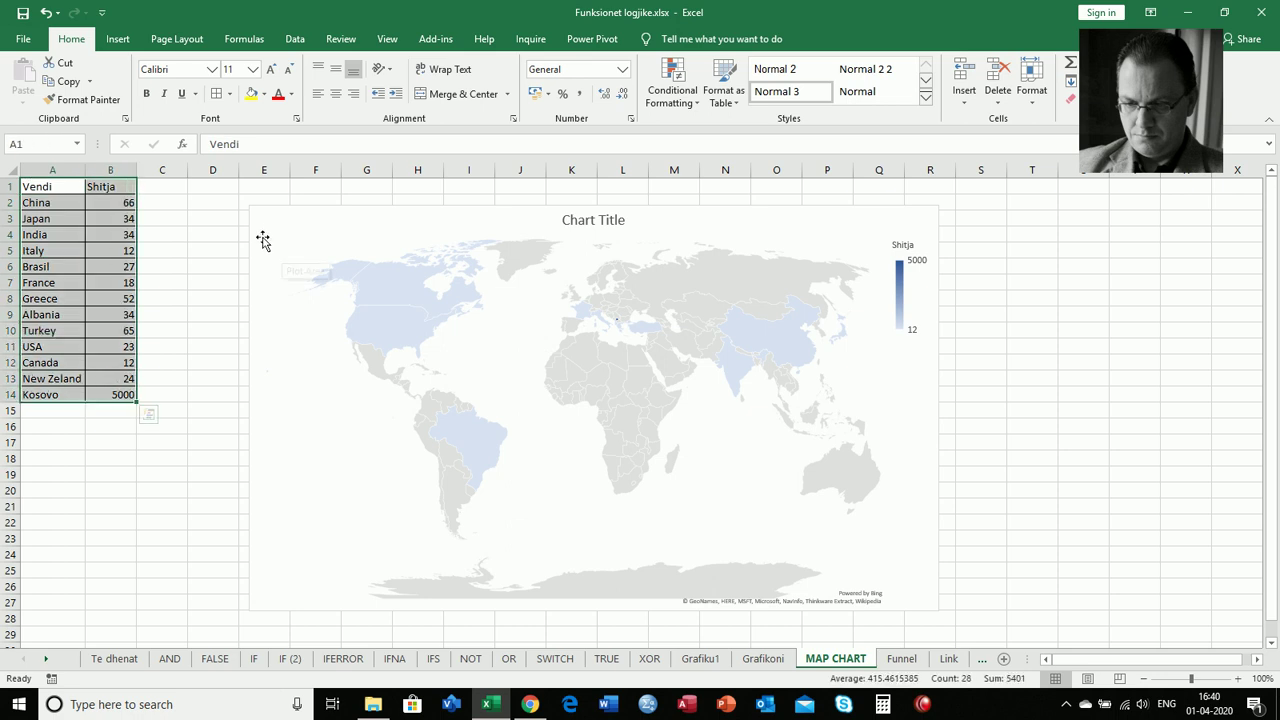
left_click(117, 39)
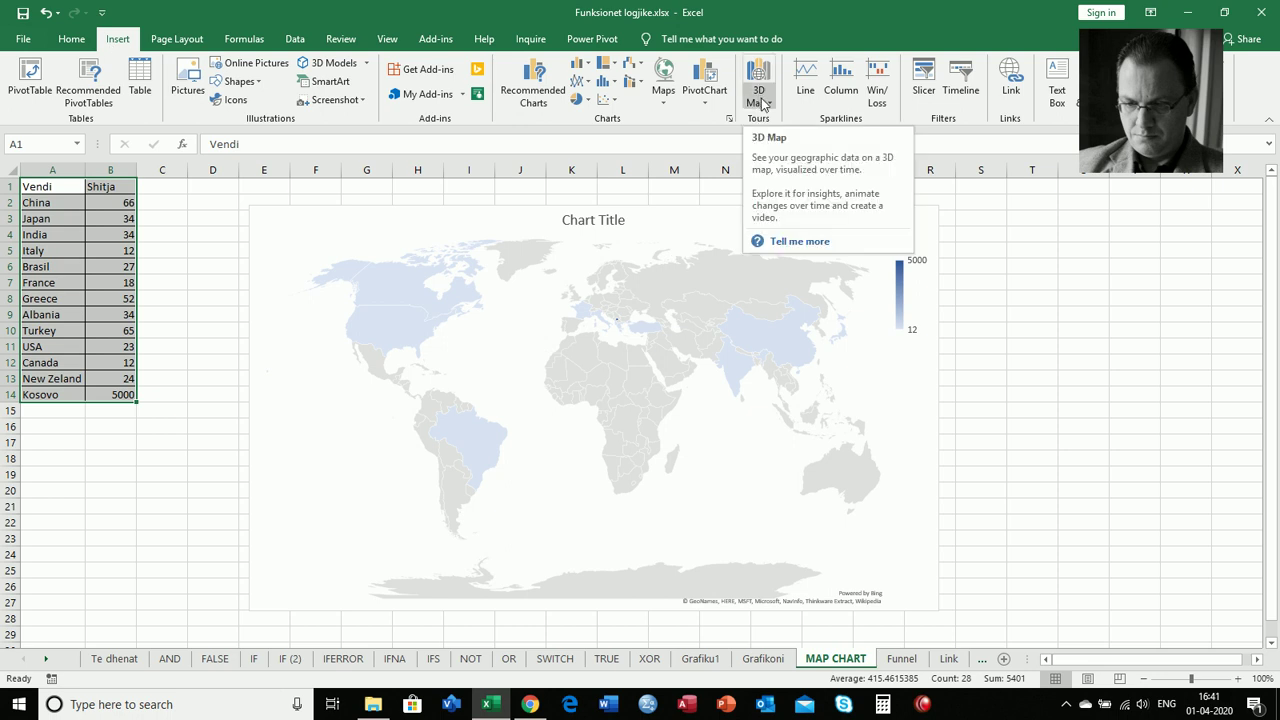
- Launch 3D Maps with the selected country data and rotate the globe toward North Africa
left_click(761, 102)
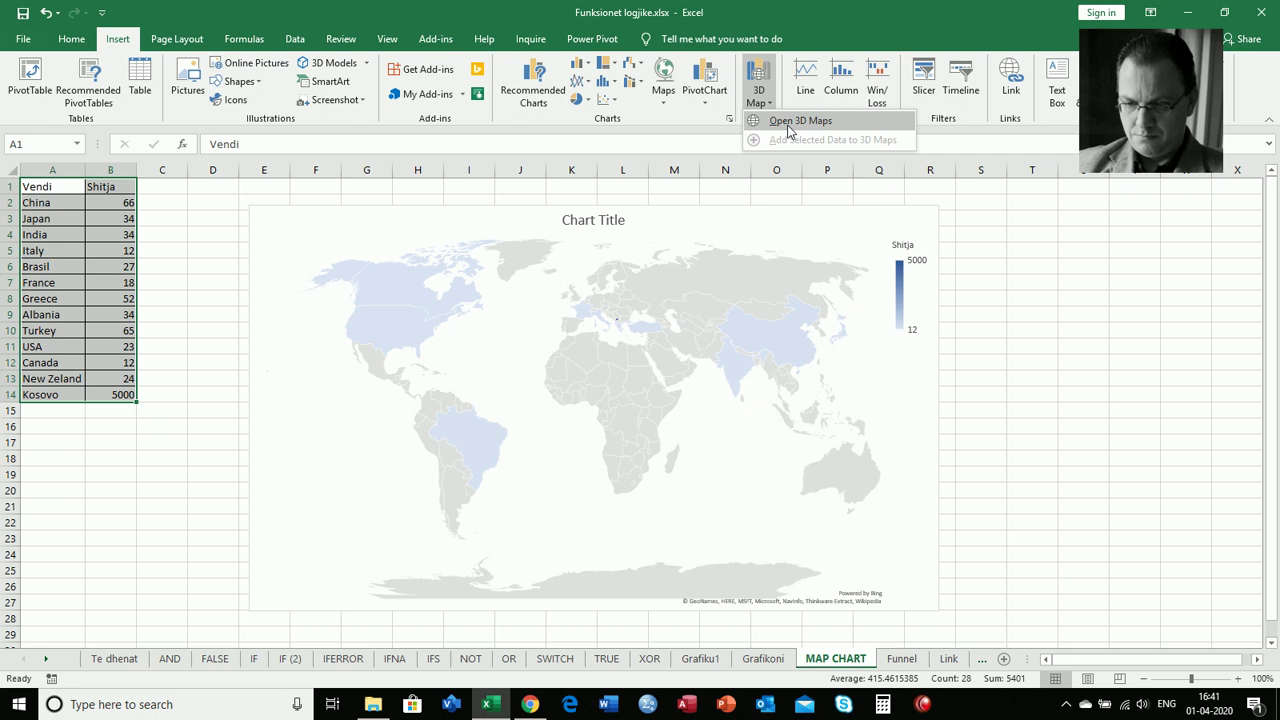
left_click(787, 124)
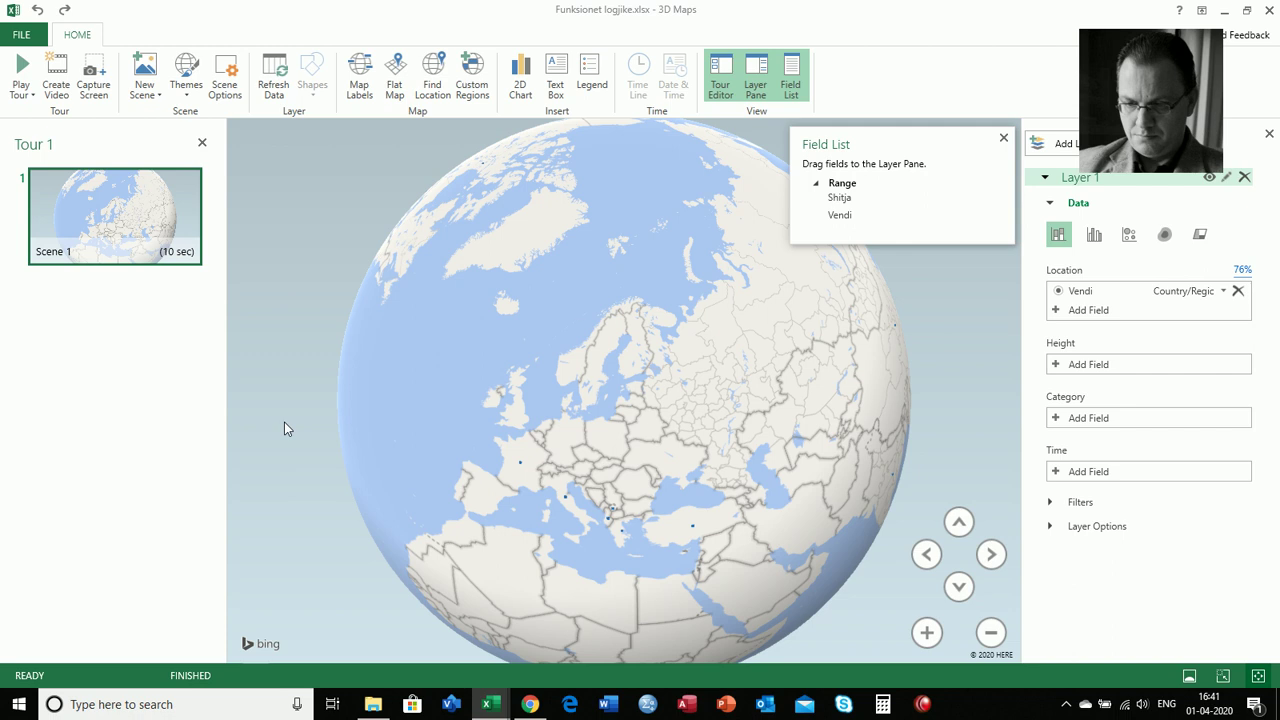
left_click_drag(655, 485, 645, 341)
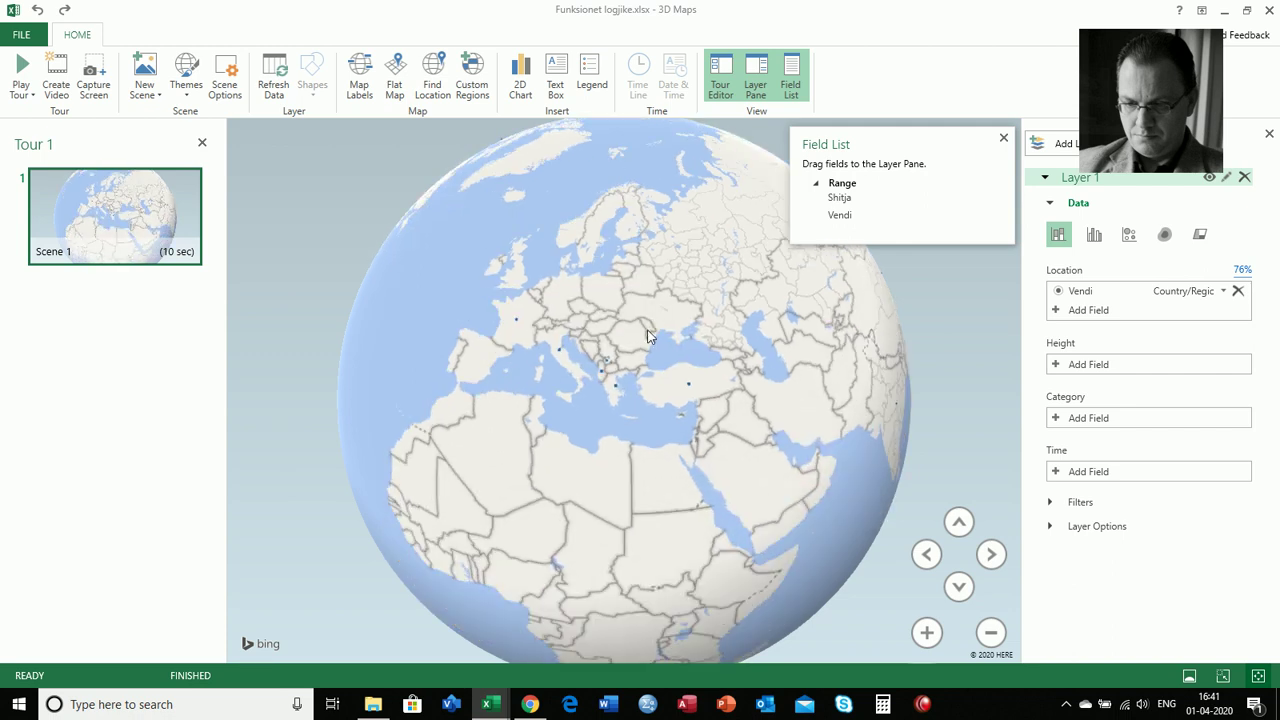
left_click_drag(632, 384, 628, 354)
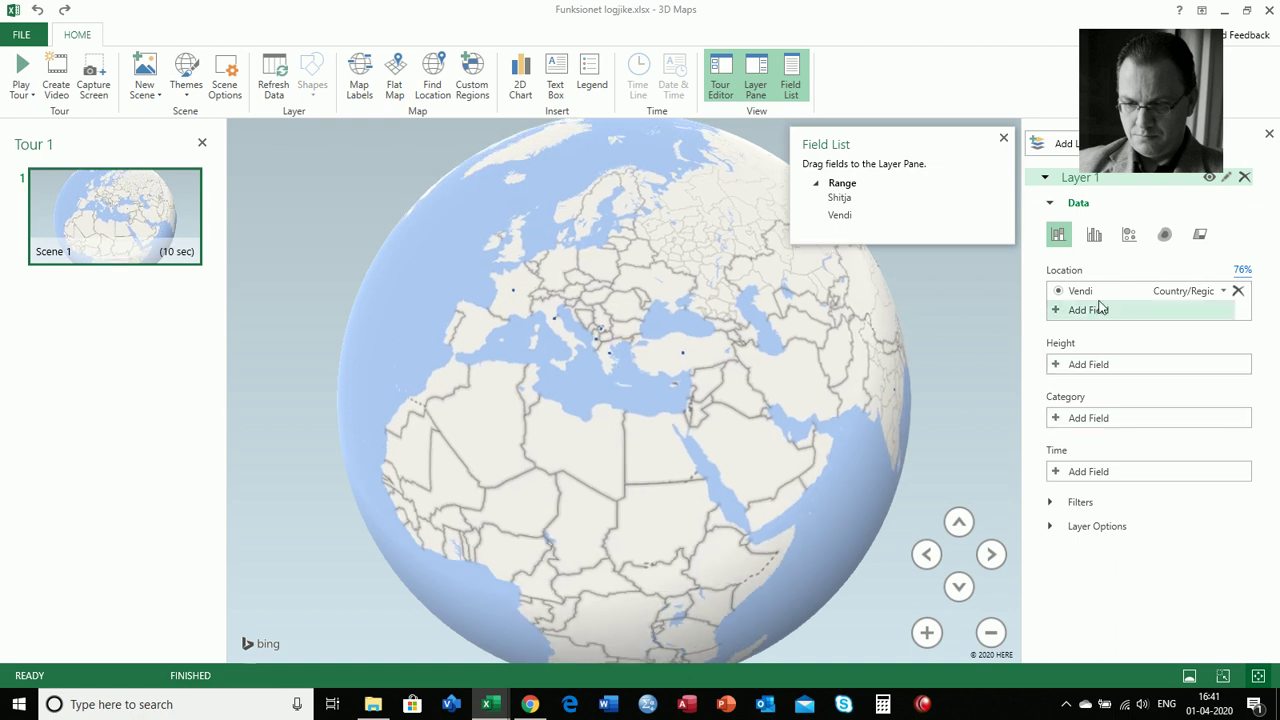
- Pan and zoom the globe to a close-up of the Balkans marker
scroll(704, 407, "down", 2)
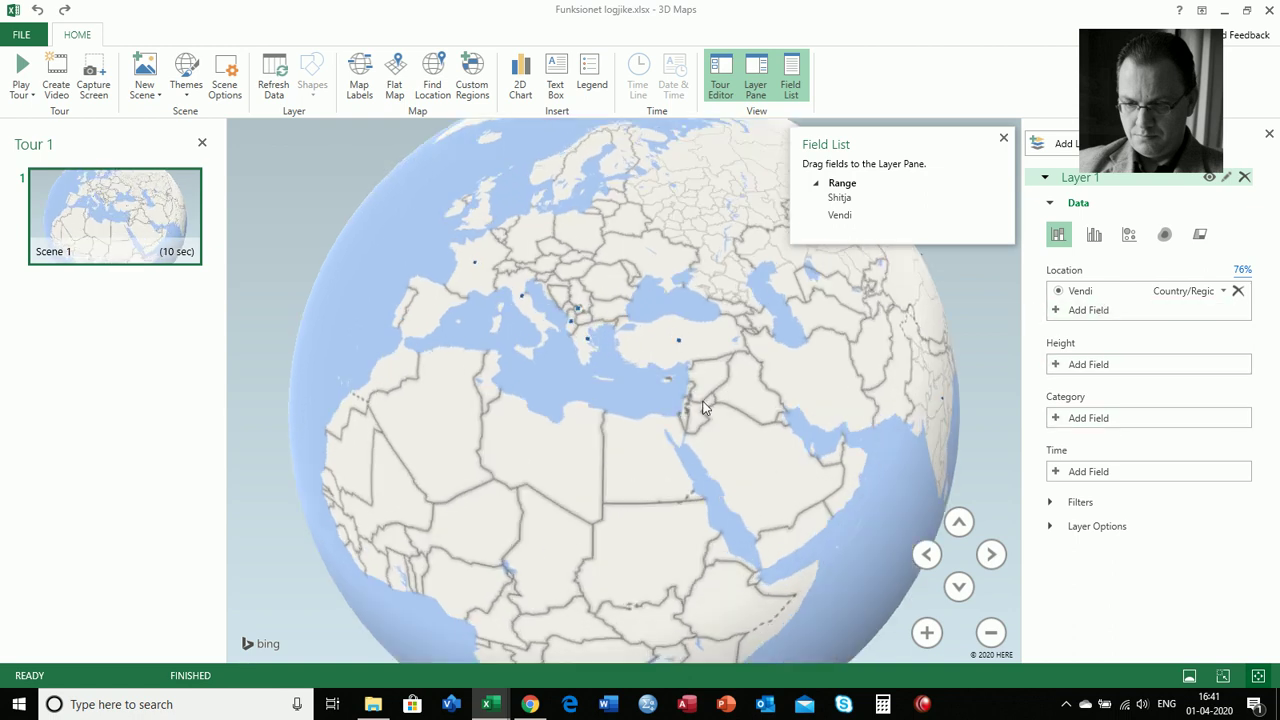
scroll(704, 407, "up", 5)
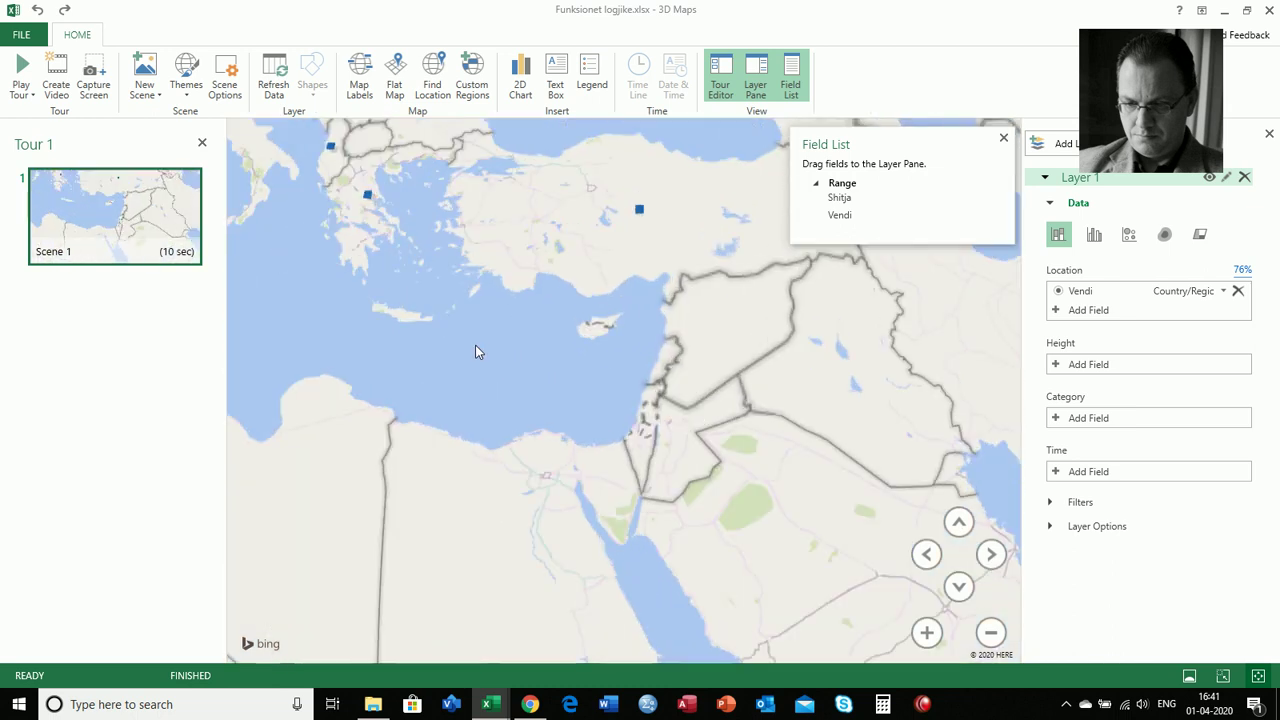
left_click_drag(540, 197, 640, 400)
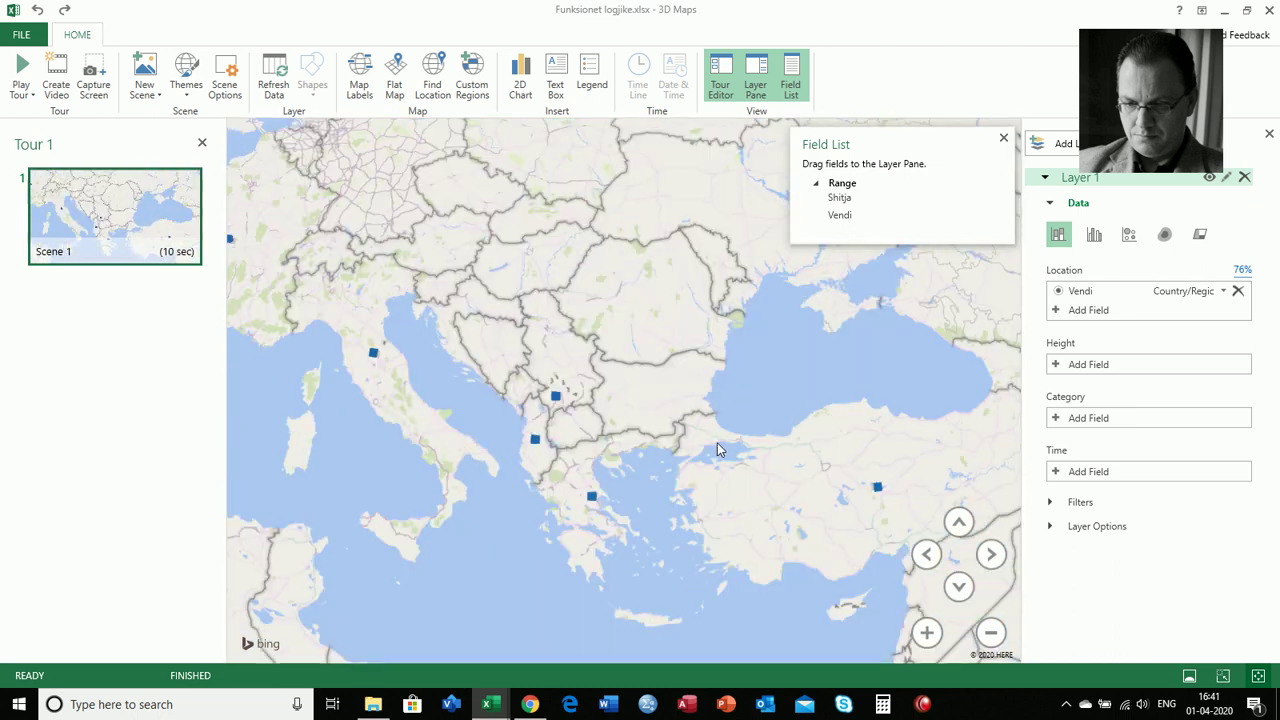
scroll(640, 400, "up", 2)
scroll(440, 415, "up", 2)
scroll(440, 415, "up", 2)
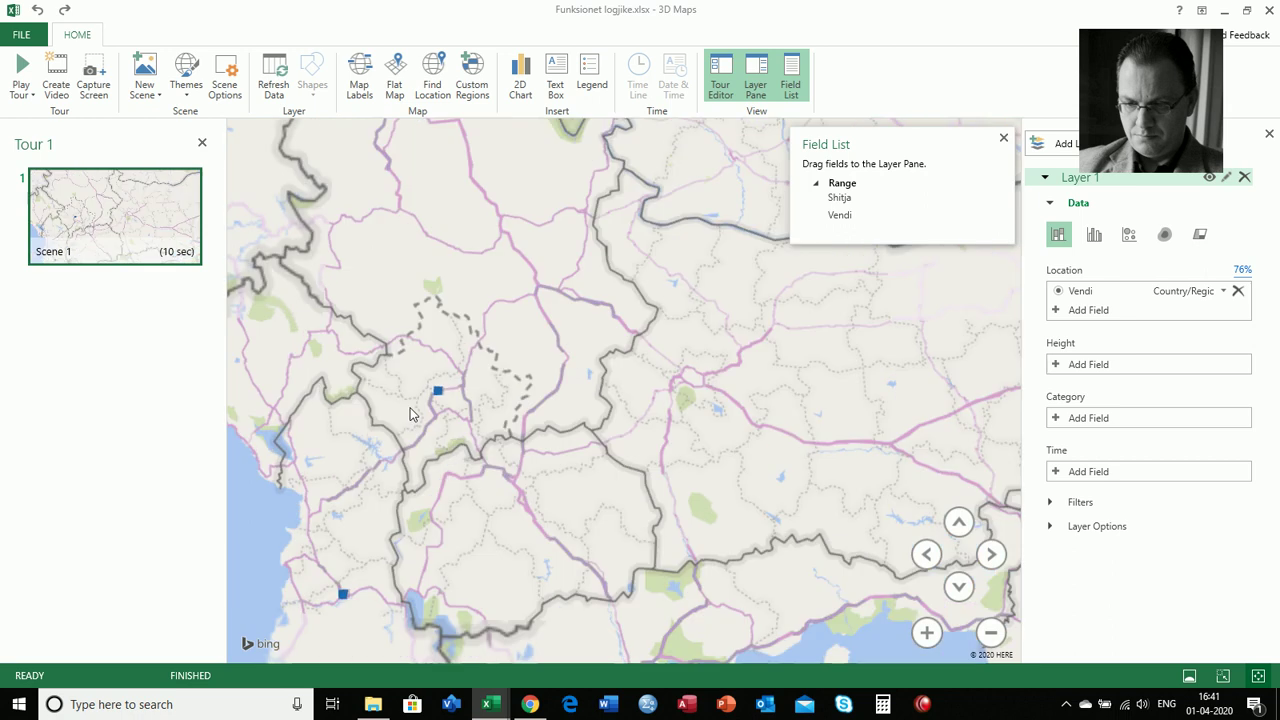
scroll(437, 418, "up", 2)
scroll(437, 418, "up", 2)
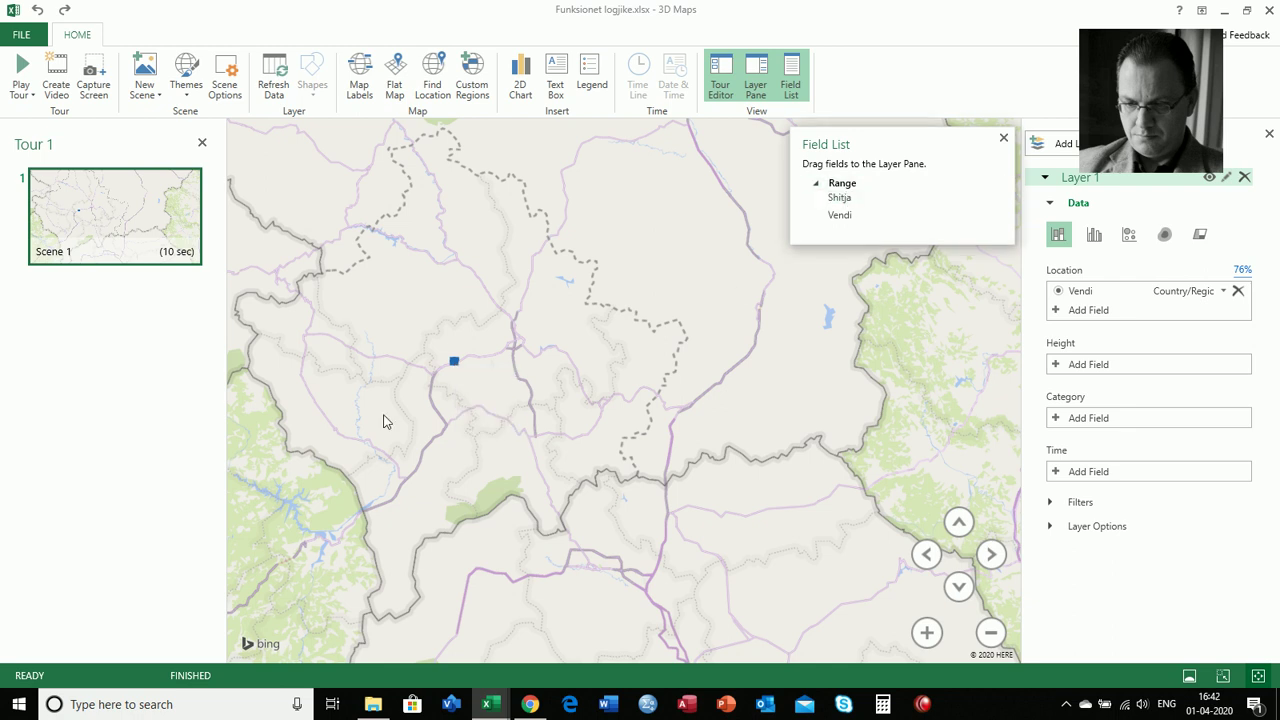
mouse_move(487, 704)
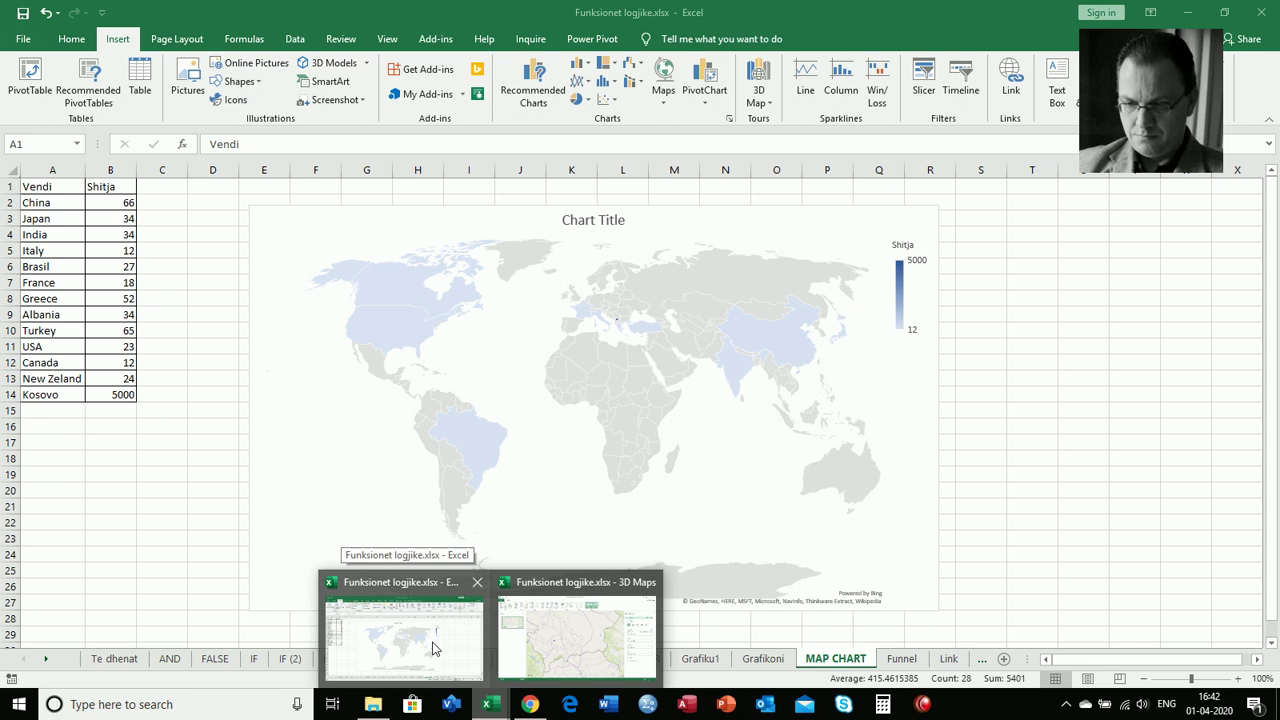
- Change Kosovo's Shitja value in B14 to 25000, then return to the 3D Maps window
left_click(433, 648)
left_click(123, 402)
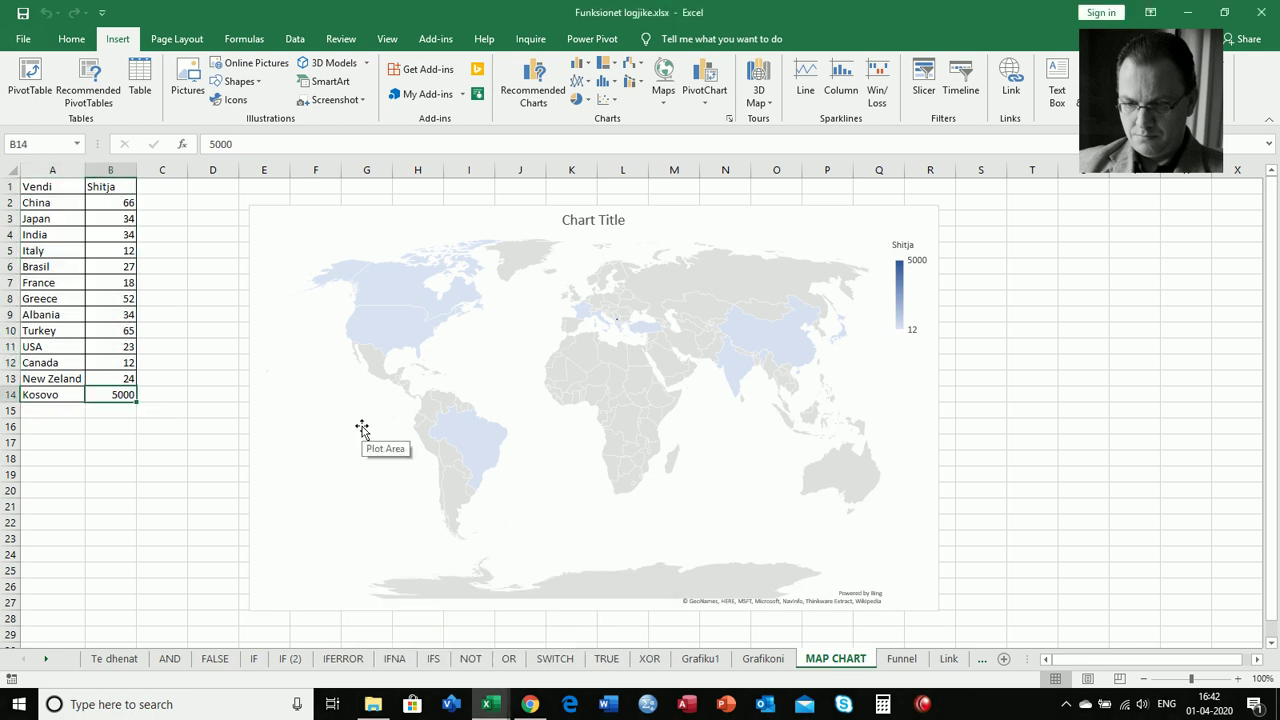
type("2500")
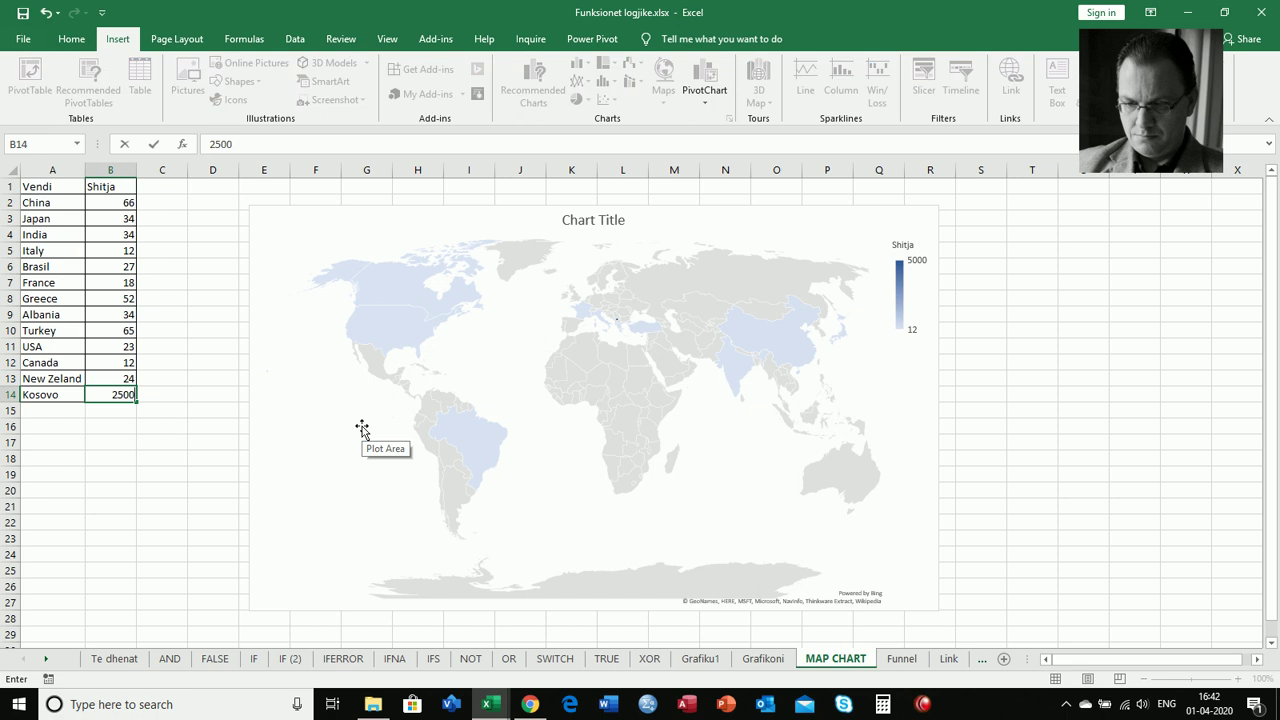
key("Return")
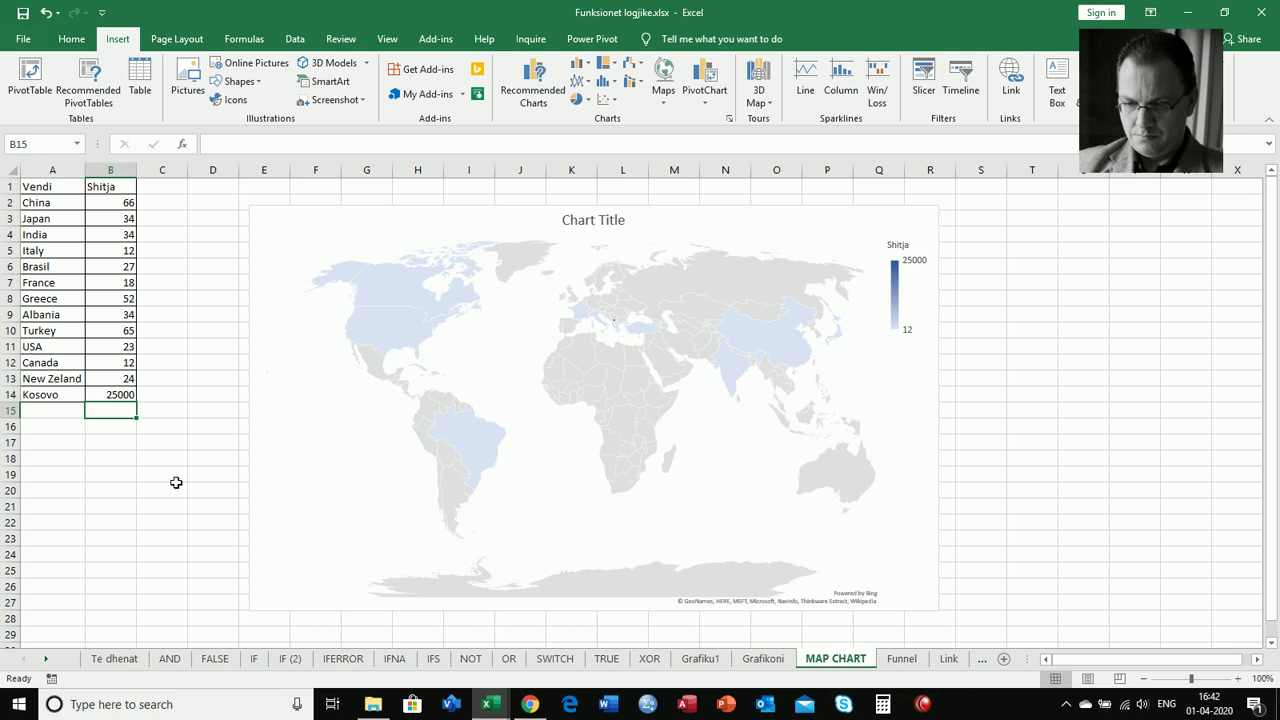
mouse_move(488, 704)
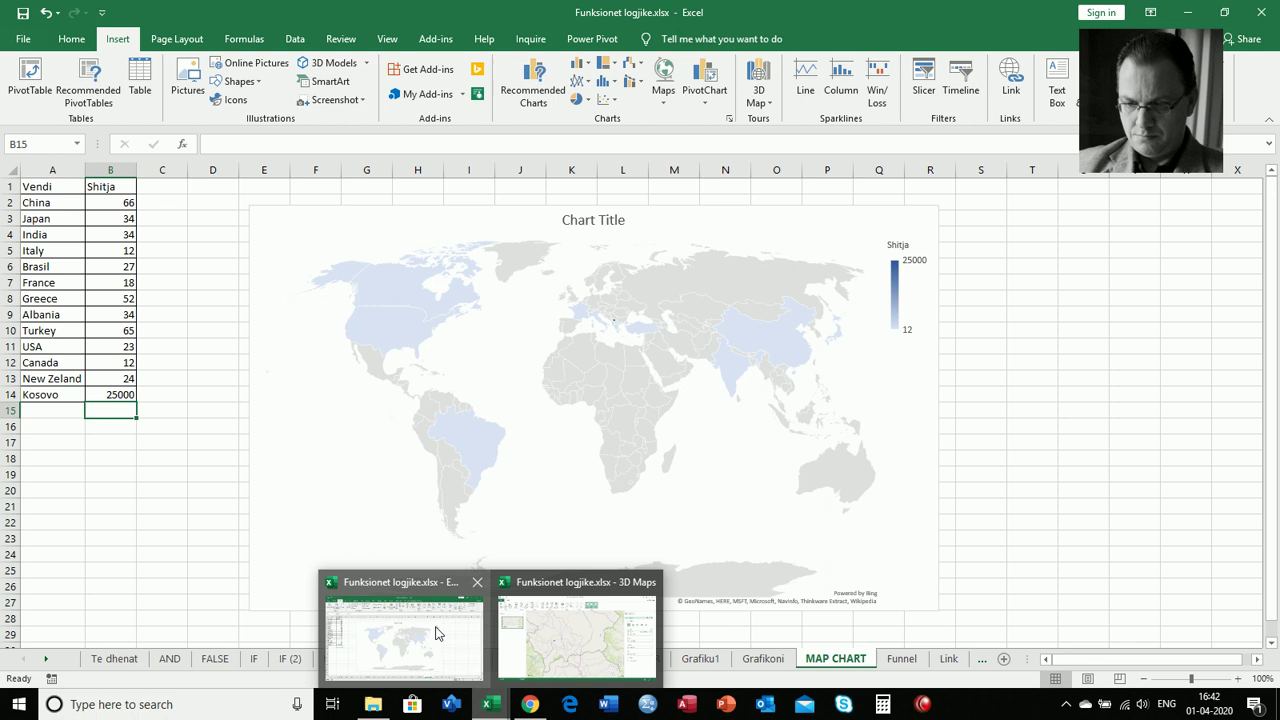
left_click(520, 632)
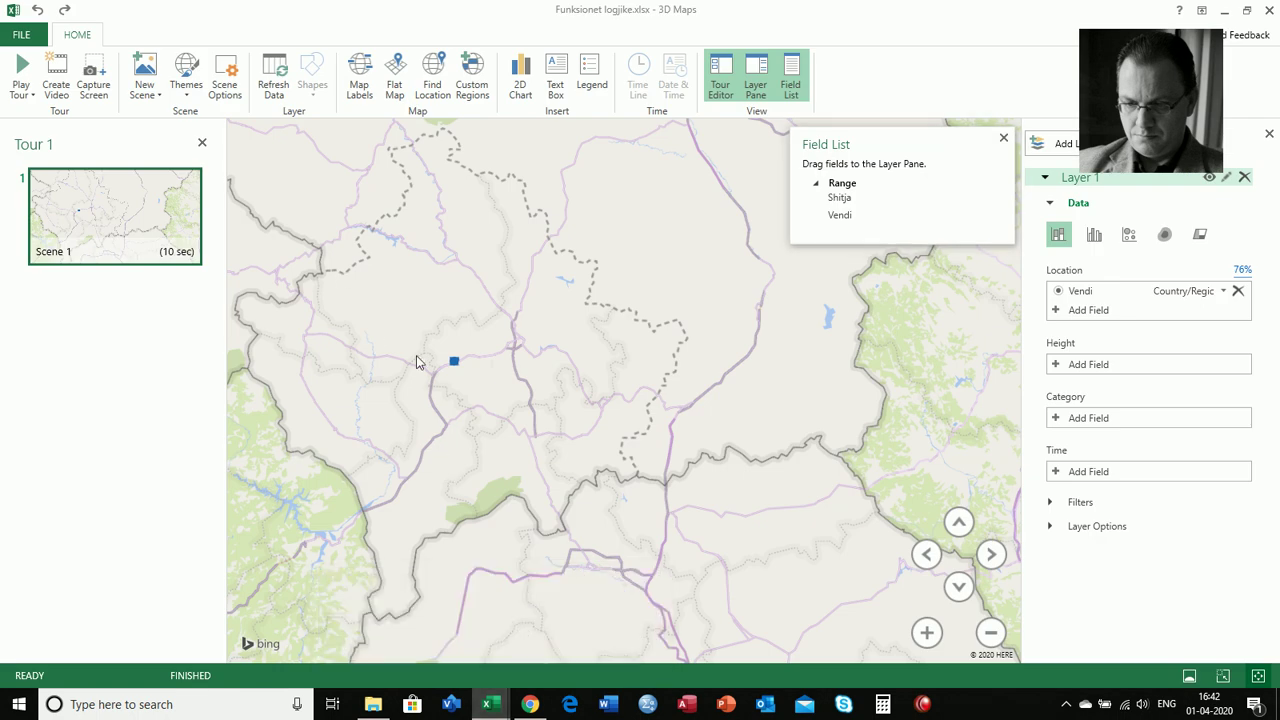
- Zoom out to the full globe and play the tour full screen, zooming during playback
scroll(436, 389, "down", 5)
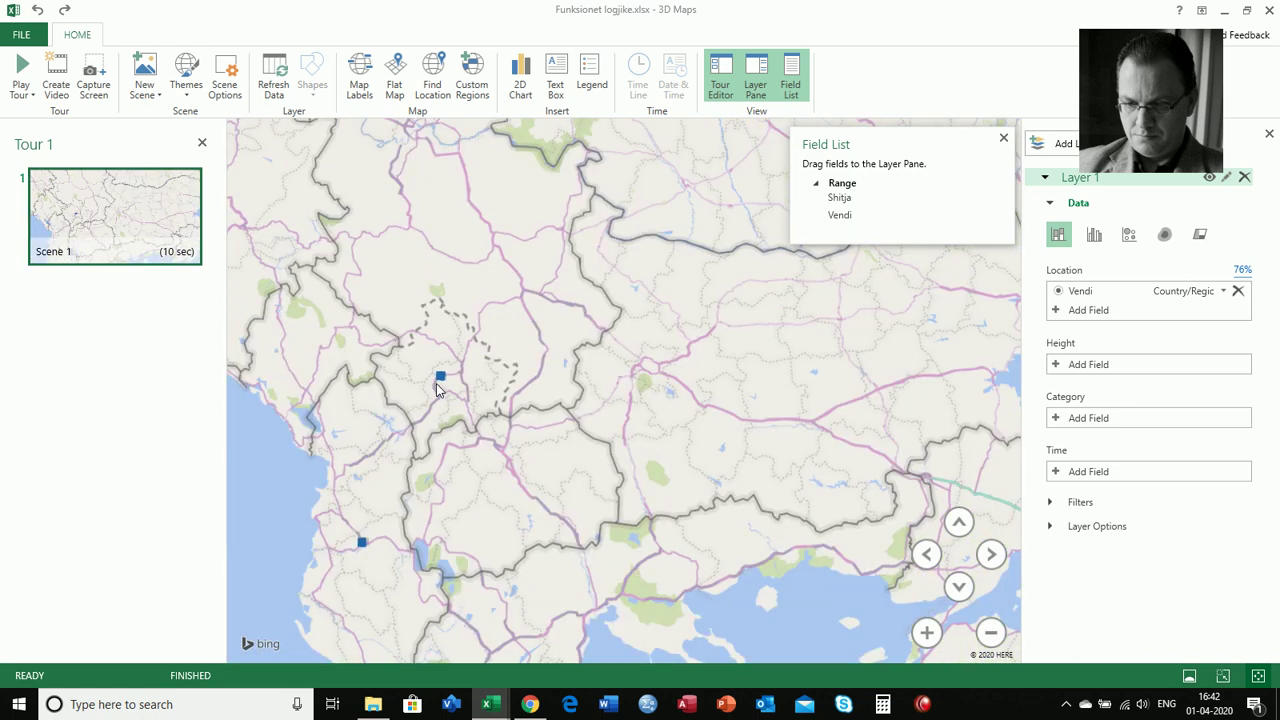
scroll(436, 389, "down", 3)
scroll(436, 389, "down", 3)
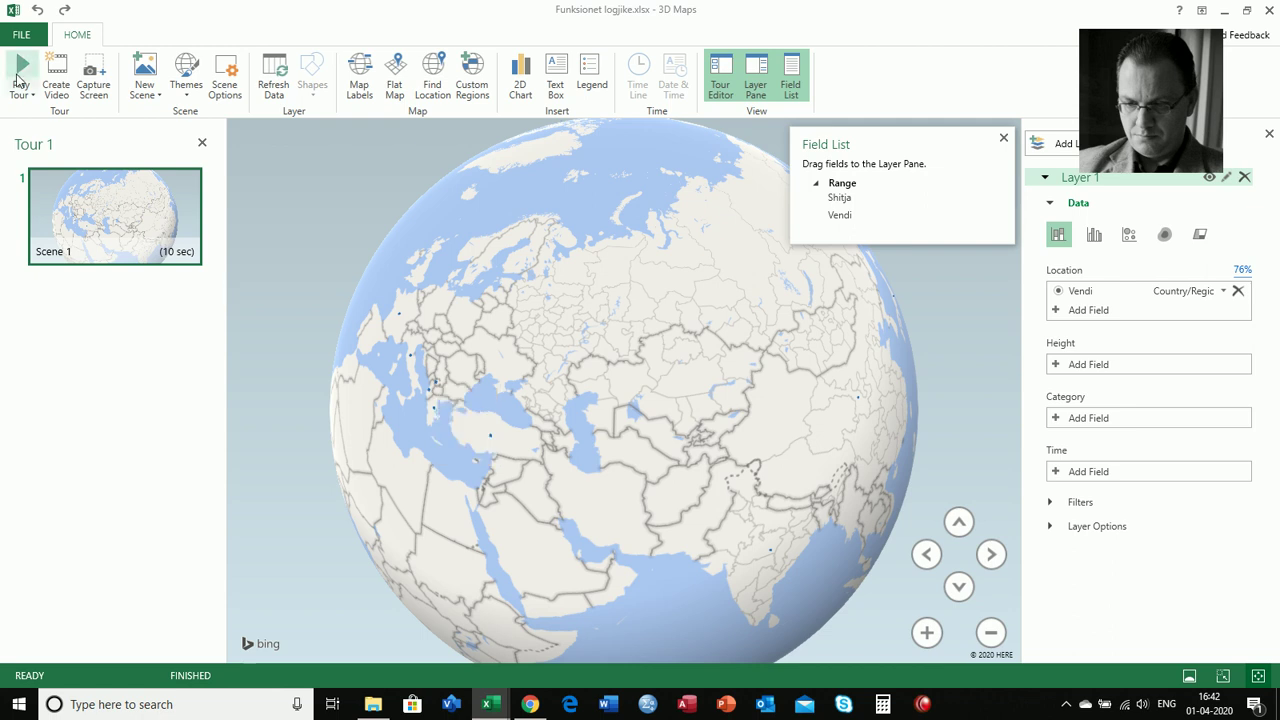
left_click(20, 78)
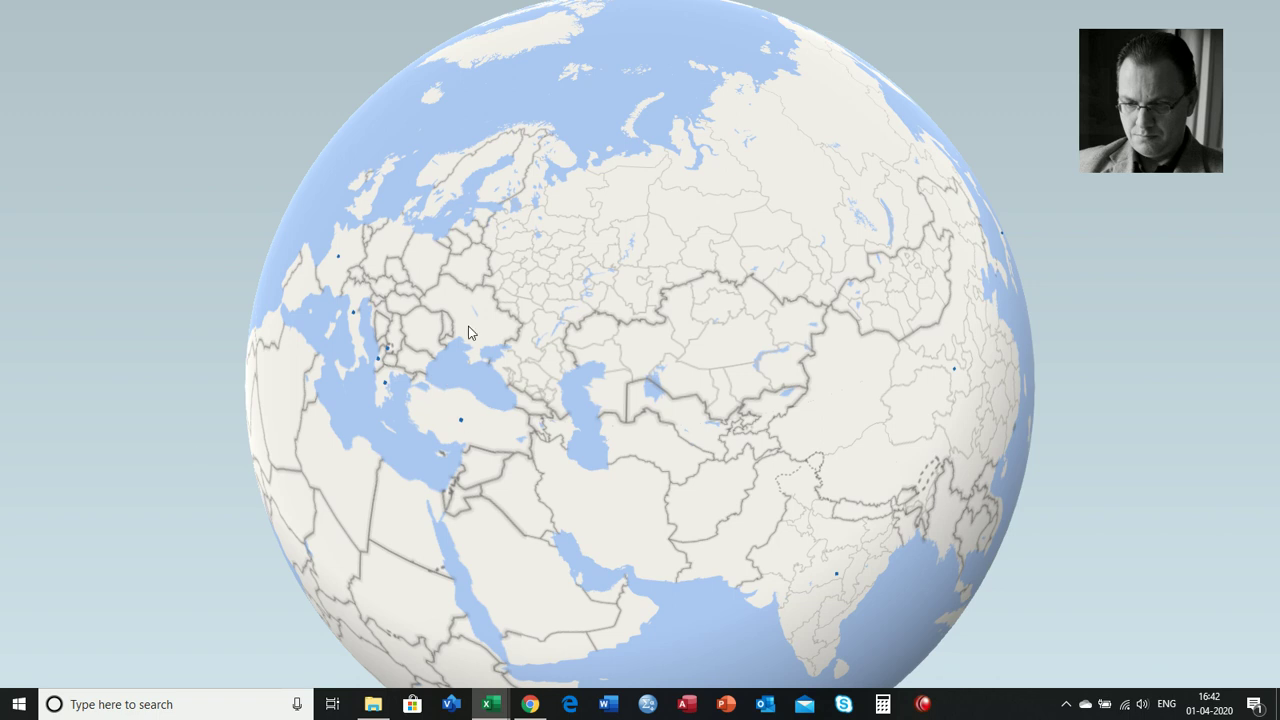
scroll(594, 280, "up", 2)
scroll(594, 278, "up", 1)
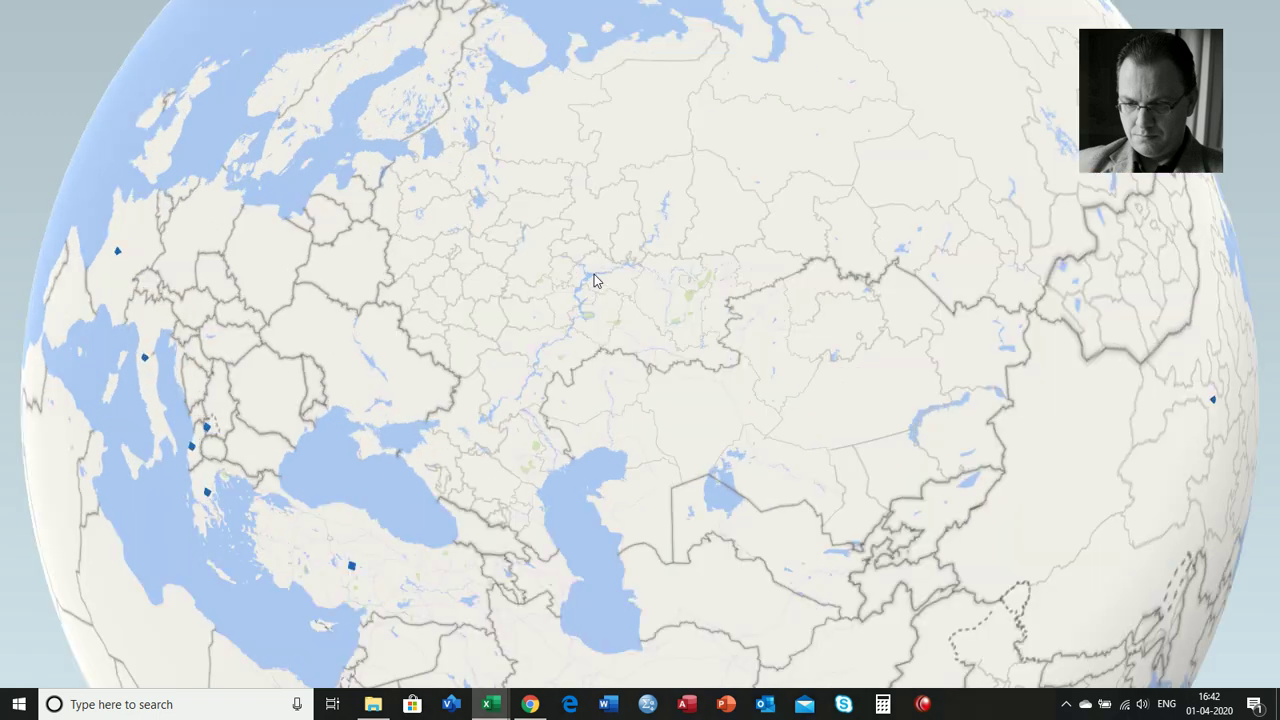
scroll(593, 282, "down", 3)
scroll(592, 283, "down", 1)
scroll(594, 286, "down", 1)
scroll(660, 341, "up", 1)
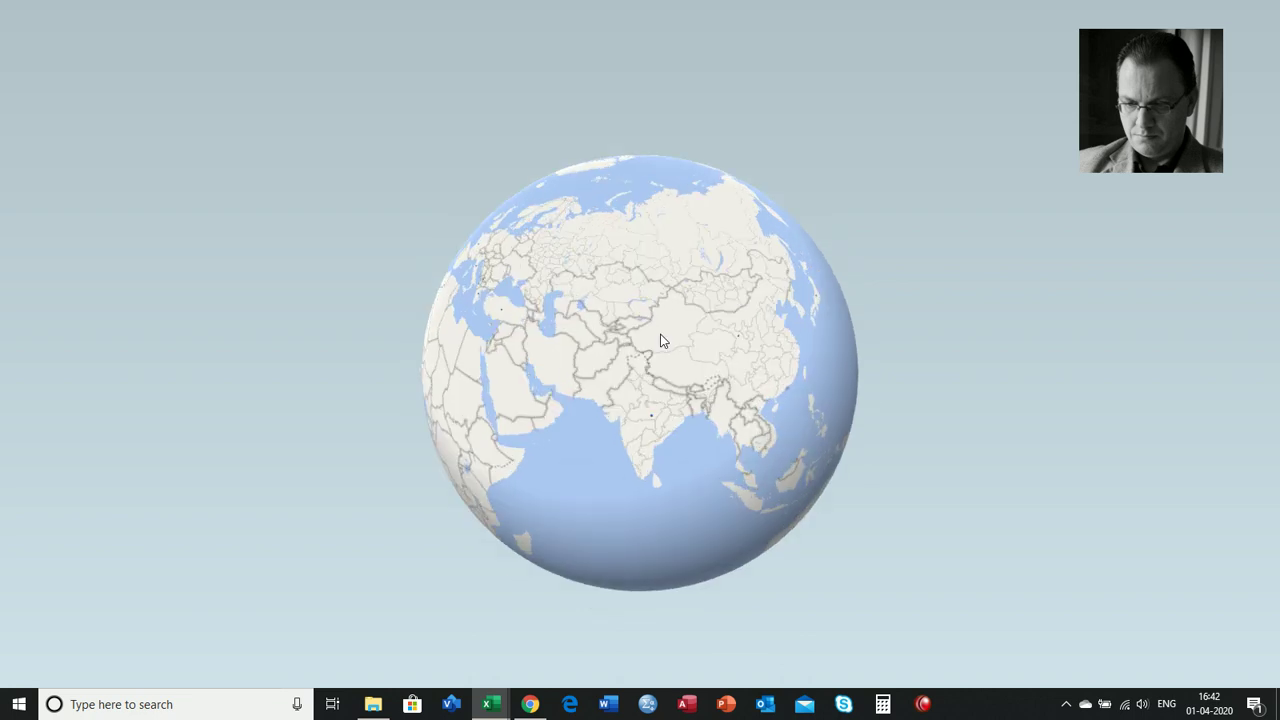
scroll(660, 341, "up", 2)
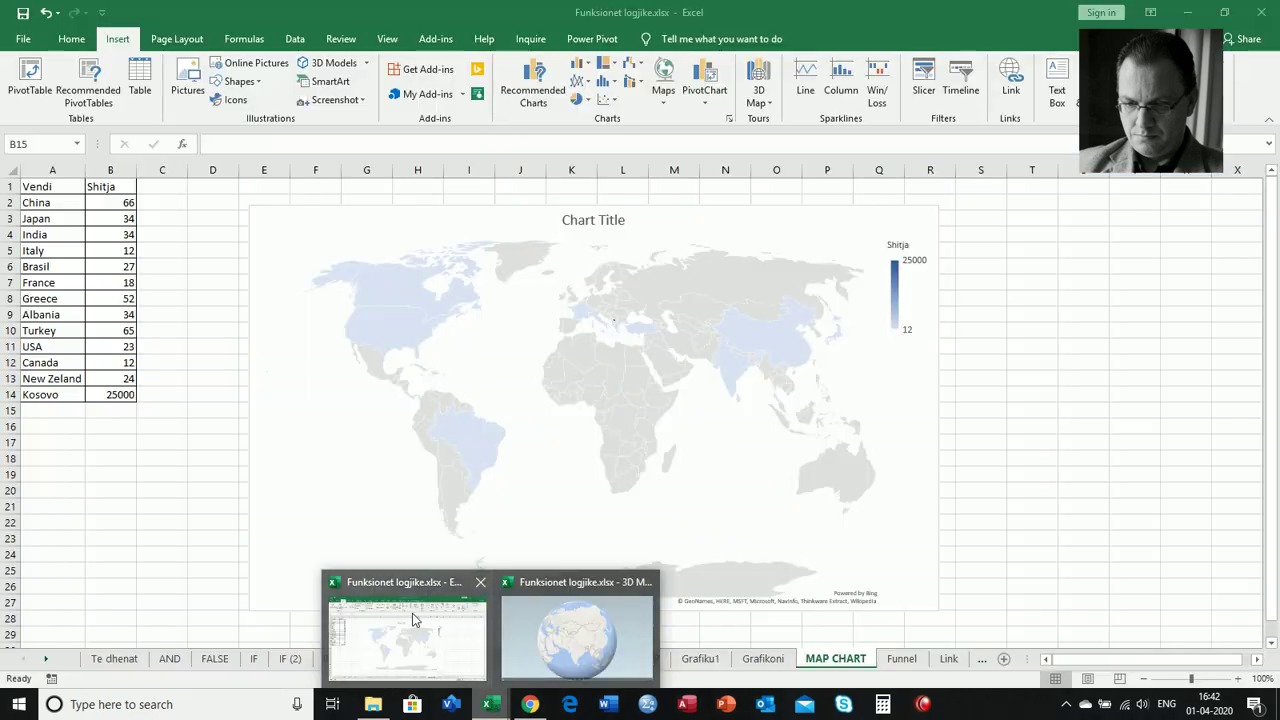
- Switch to the Funnel sheet and review the Vendi/Aplikante table's applicant counts
left_click(413, 617)
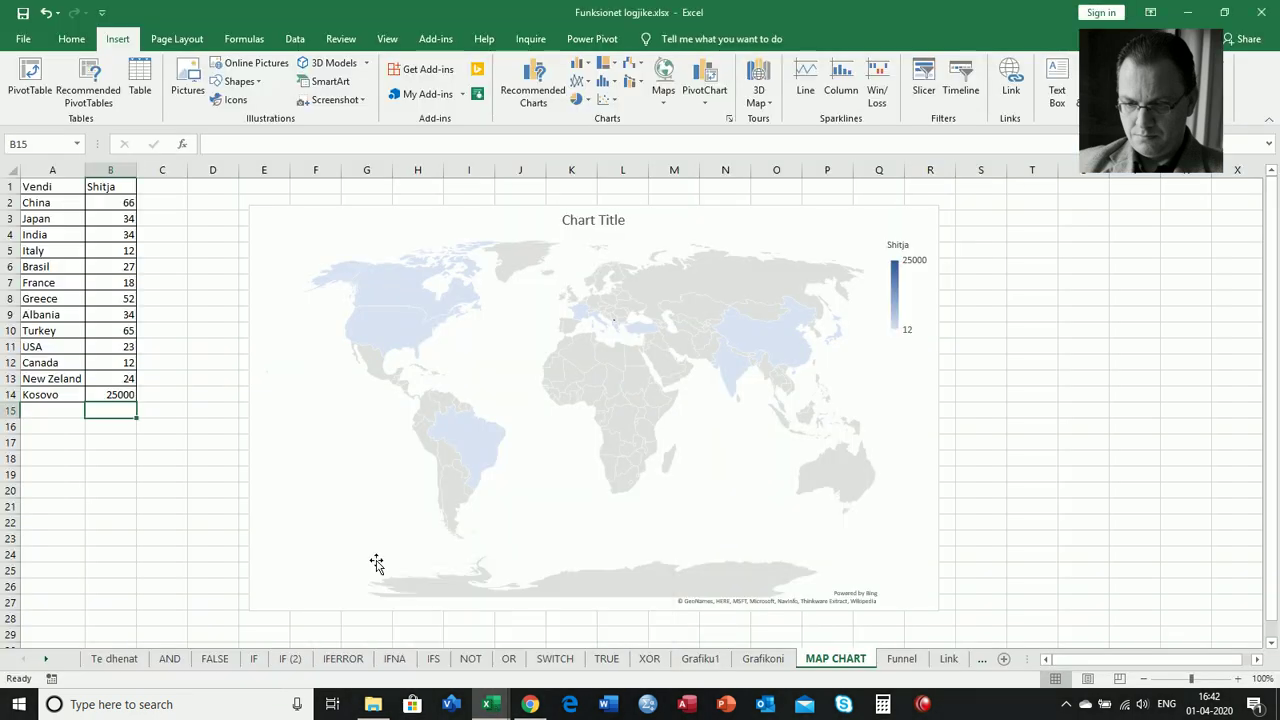
left_click(903, 659)
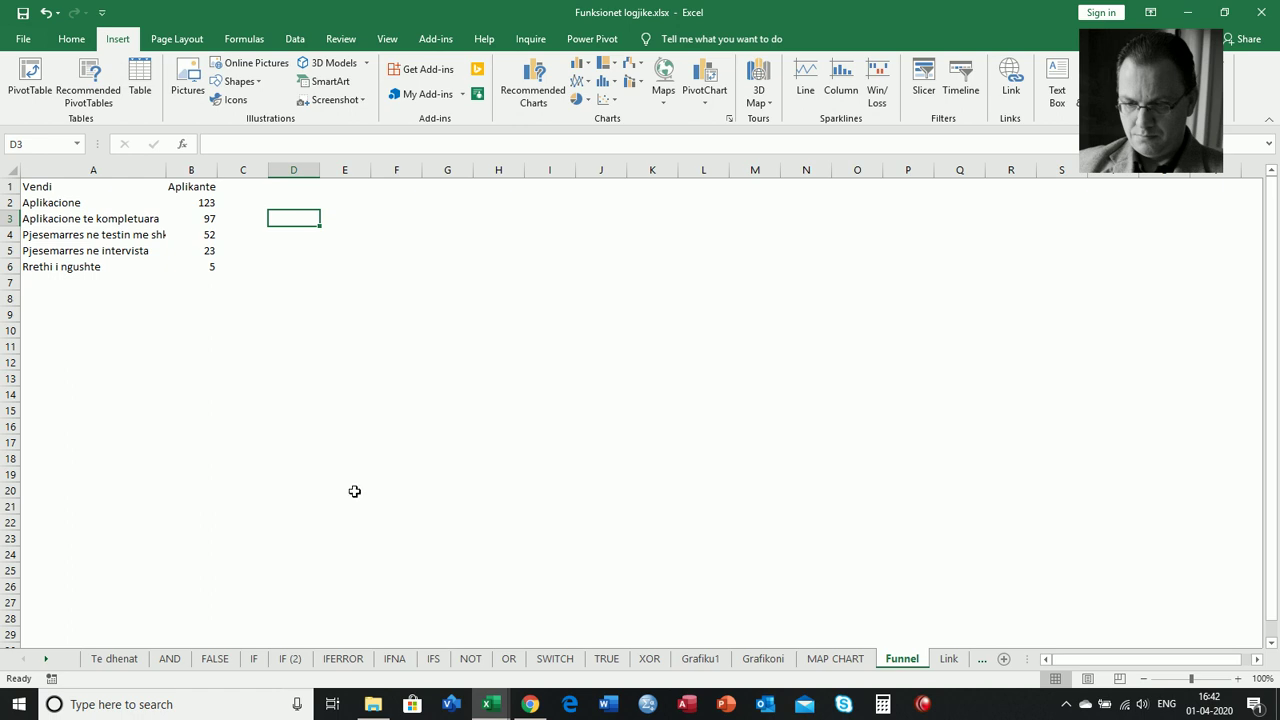
mouse_move(37, 185)
left_mouse_down()
mouse_move(123, 213)
mouse_move(186, 262)
left_mouse_up()
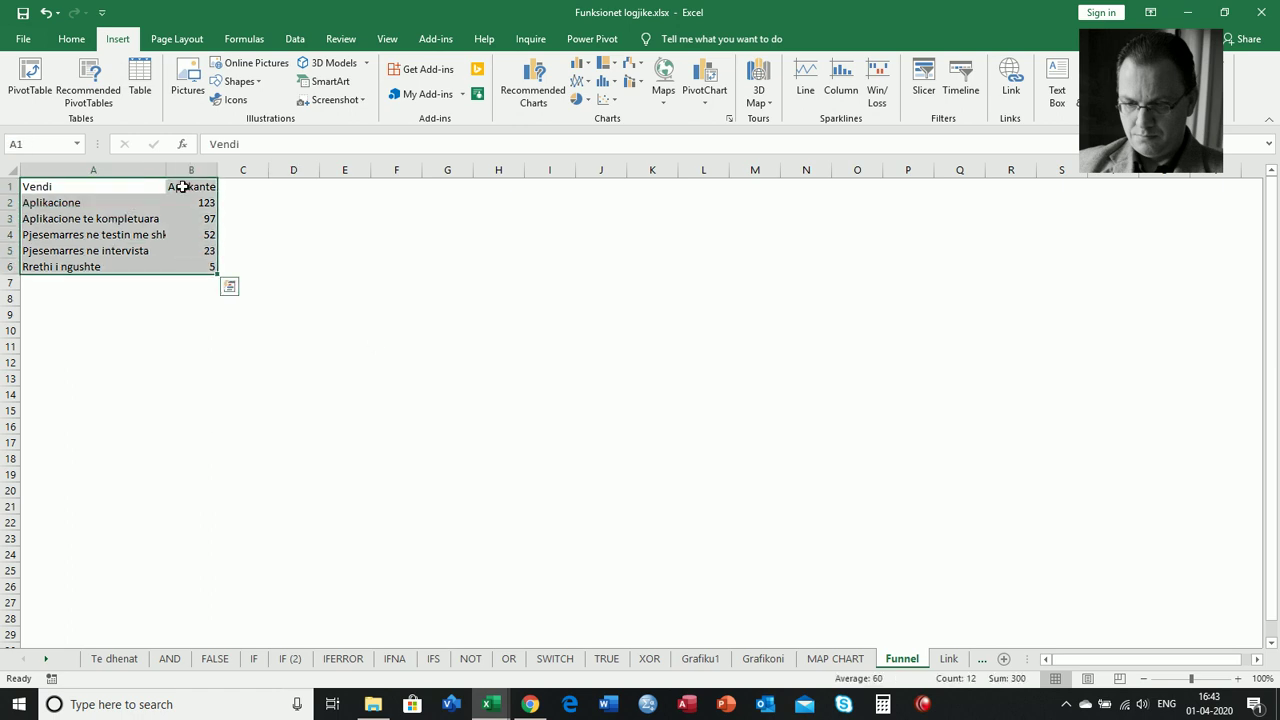
left_click(40, 189)
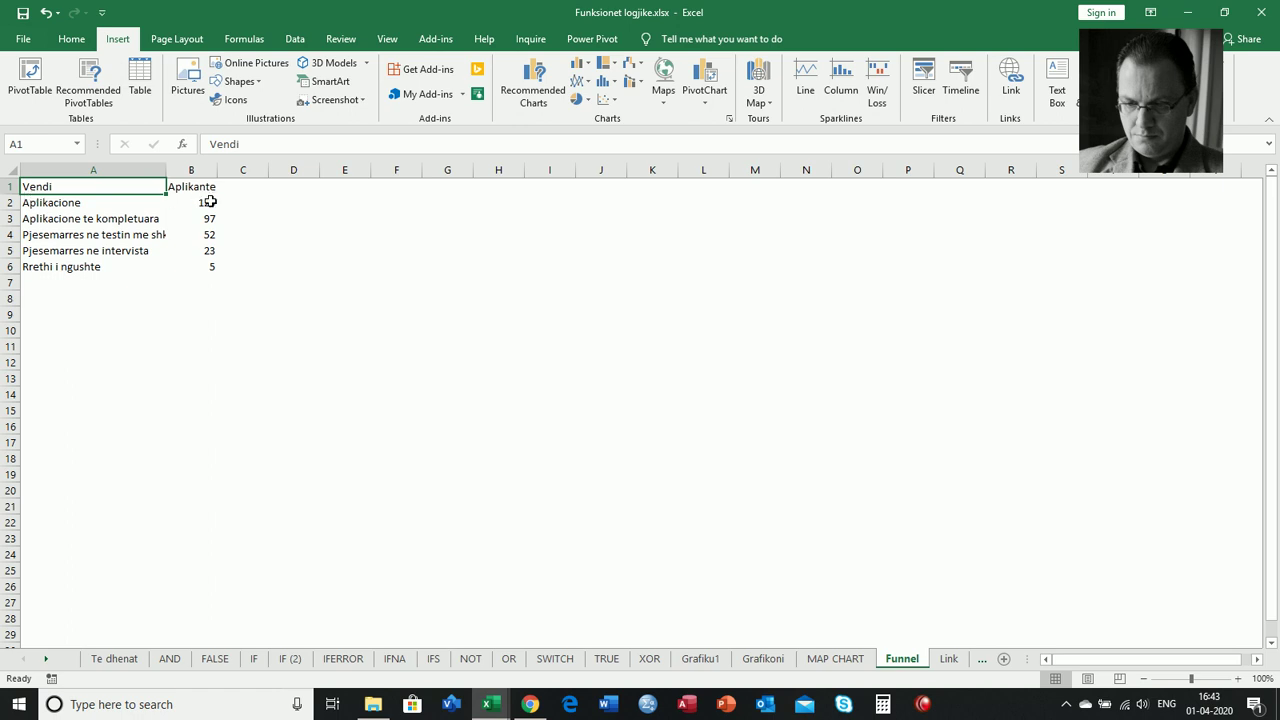
left_click(206, 220)
left_click(208, 236)
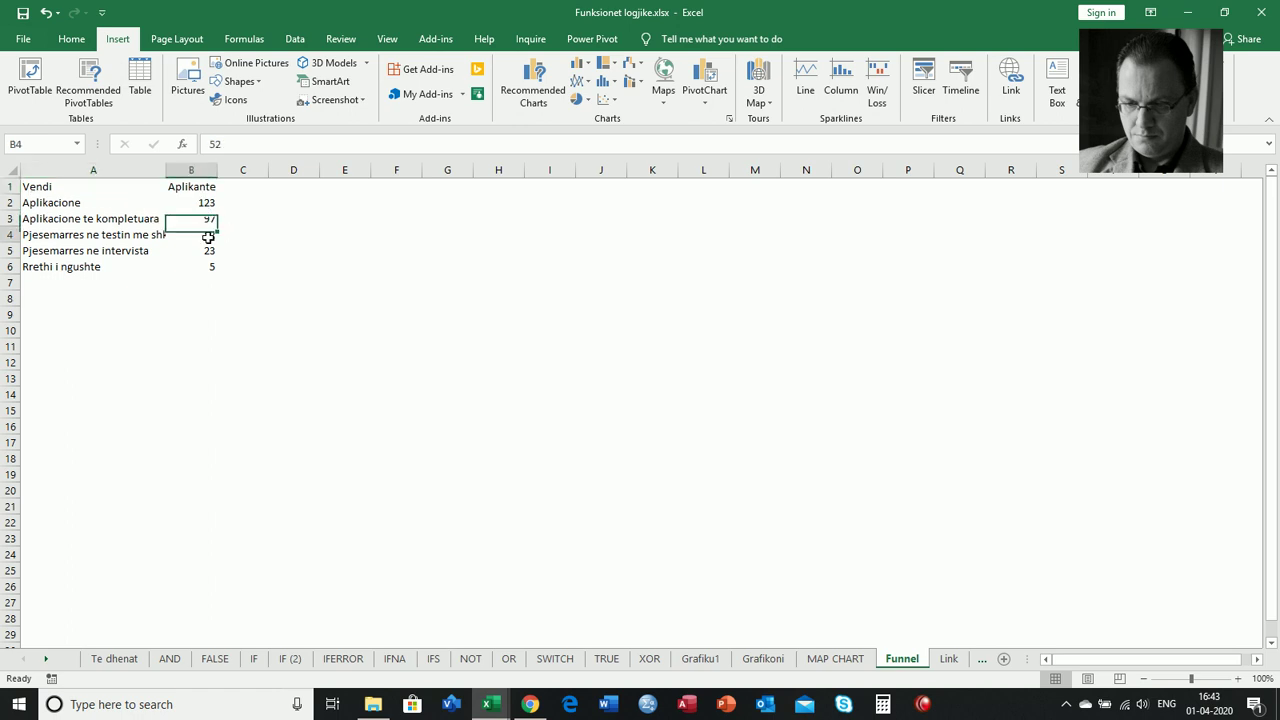
left_click(273, 239)
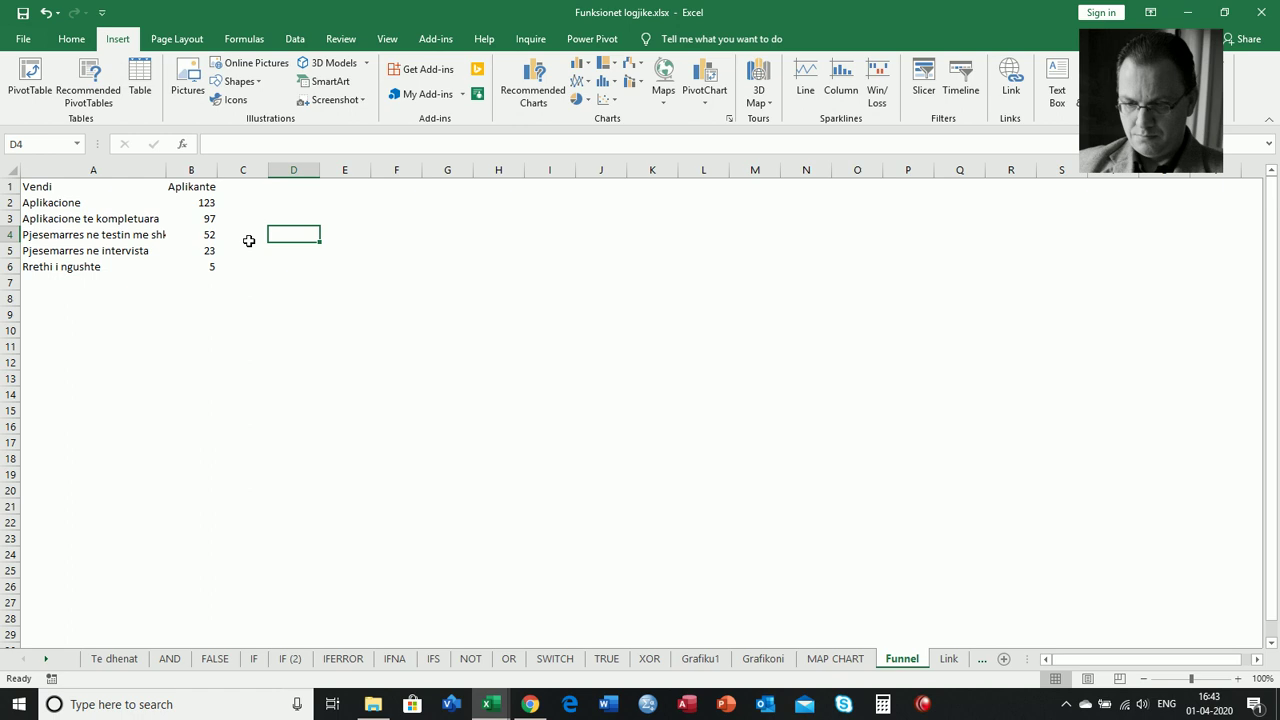
- Auto-fit column A to show full stage names, then select the table A1:B6
double_click(175, 171)
left_click(230, 251)
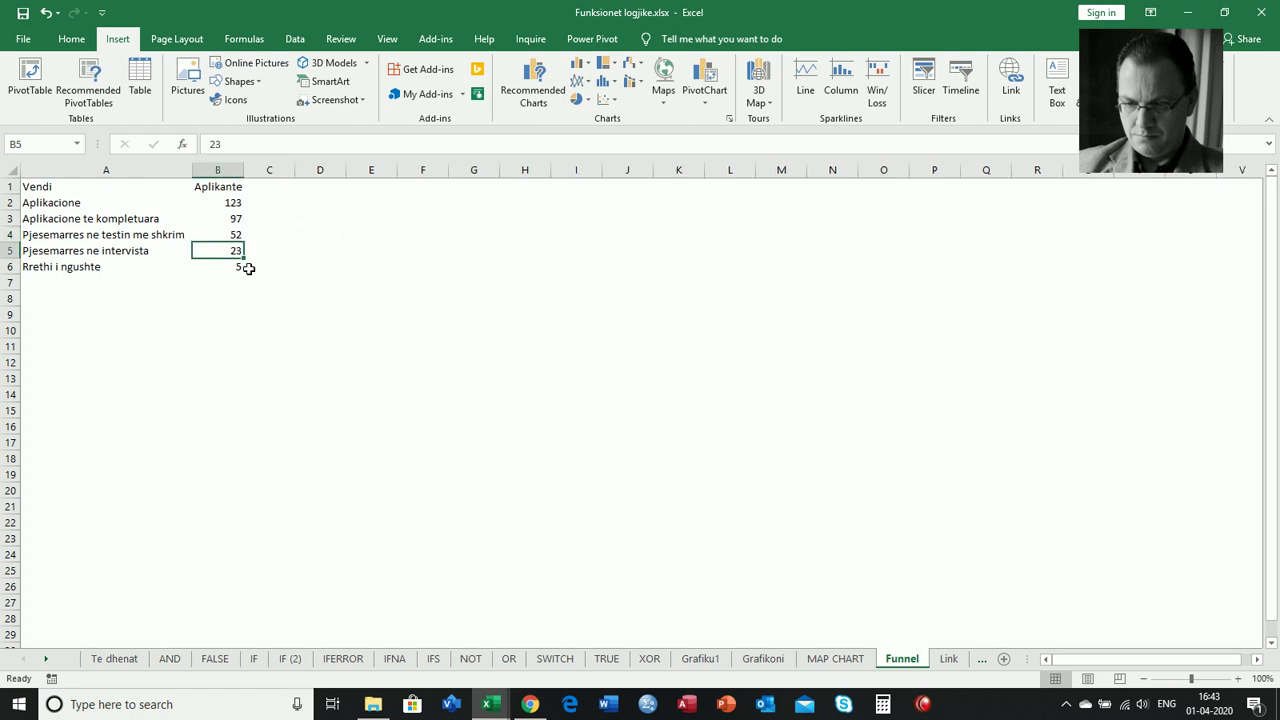
left_click(224, 267)
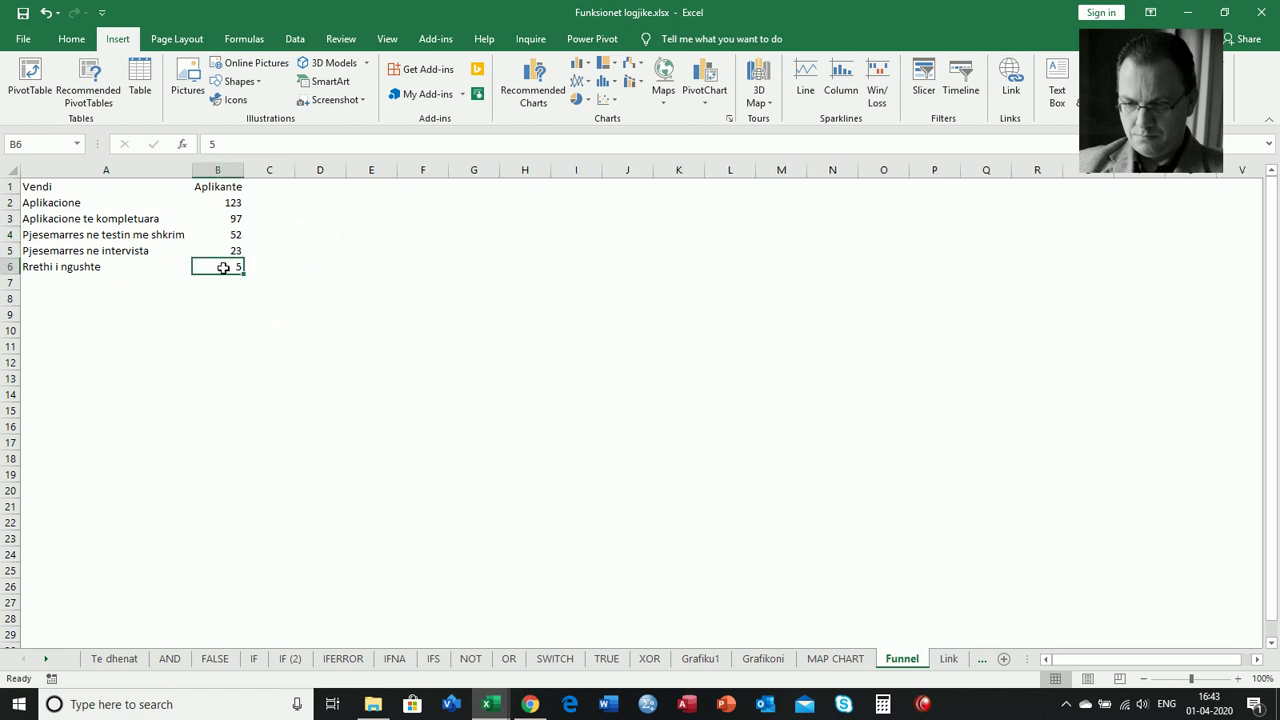
left_click_drag(48, 188, 199, 263)
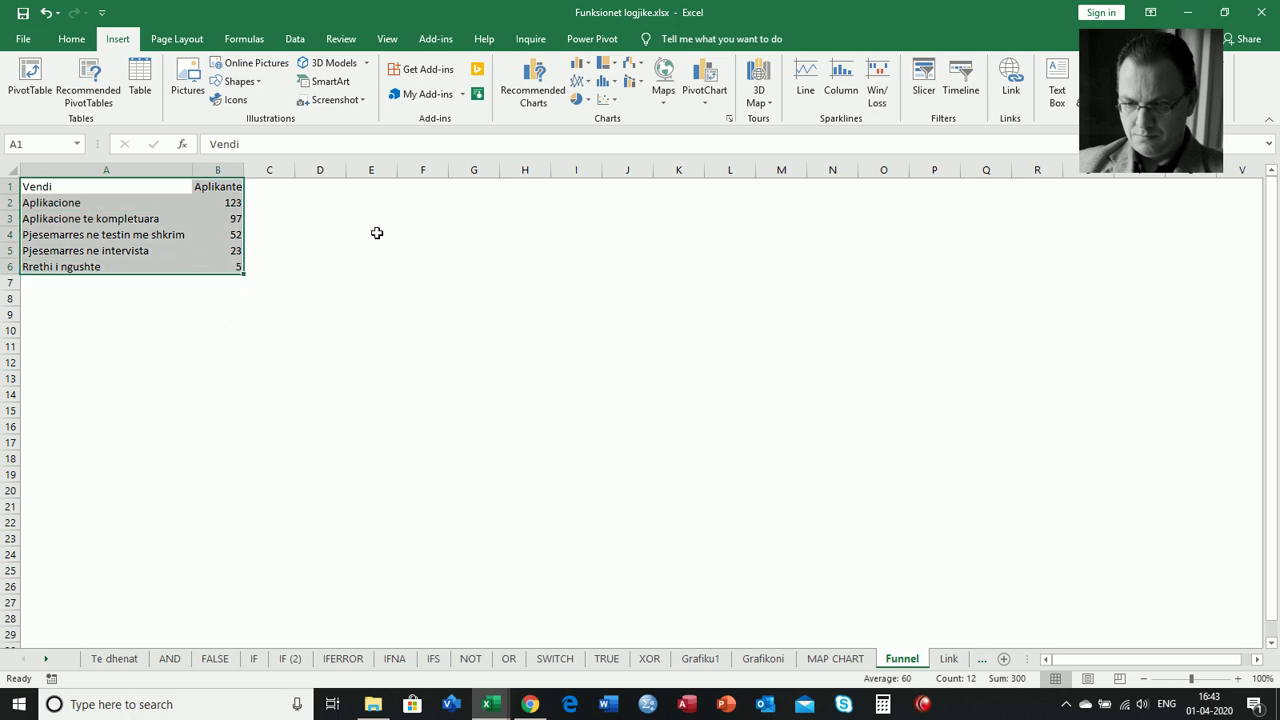
- Insert a Funnel chart of the applicant counts from the All Charts list
left_click(729, 120)
left_click(517, 141)
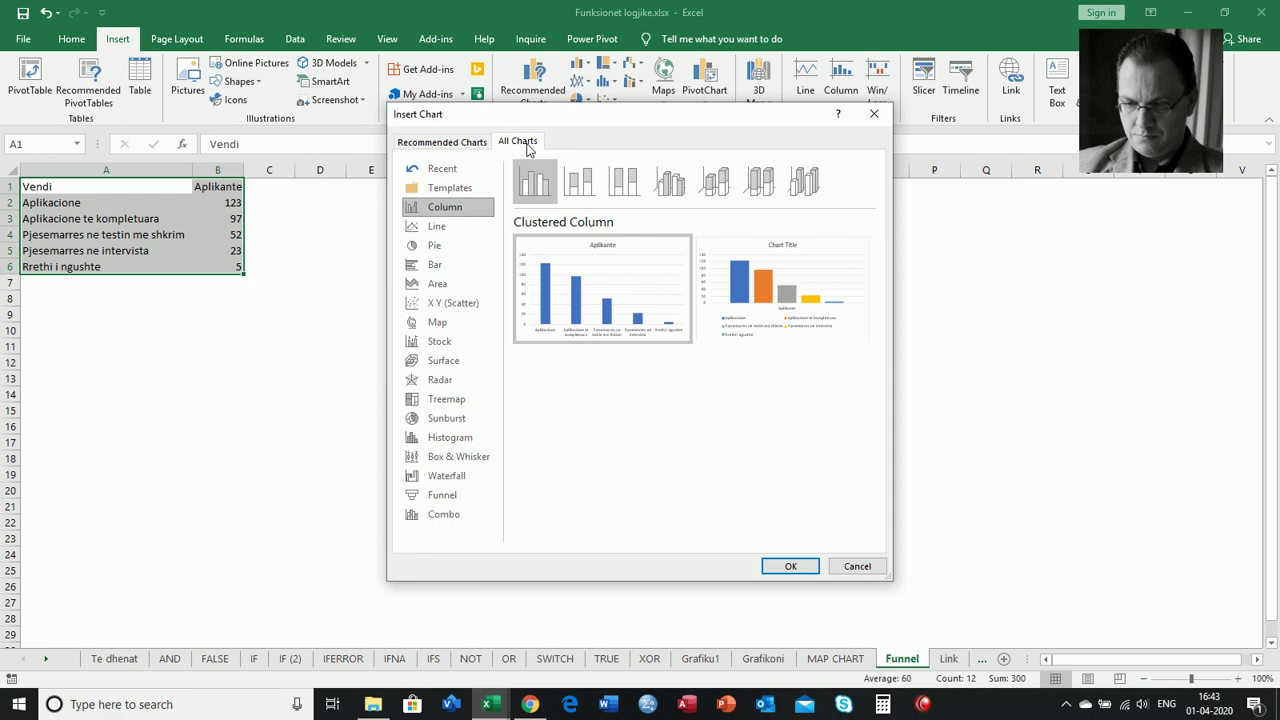
left_click(438, 496)
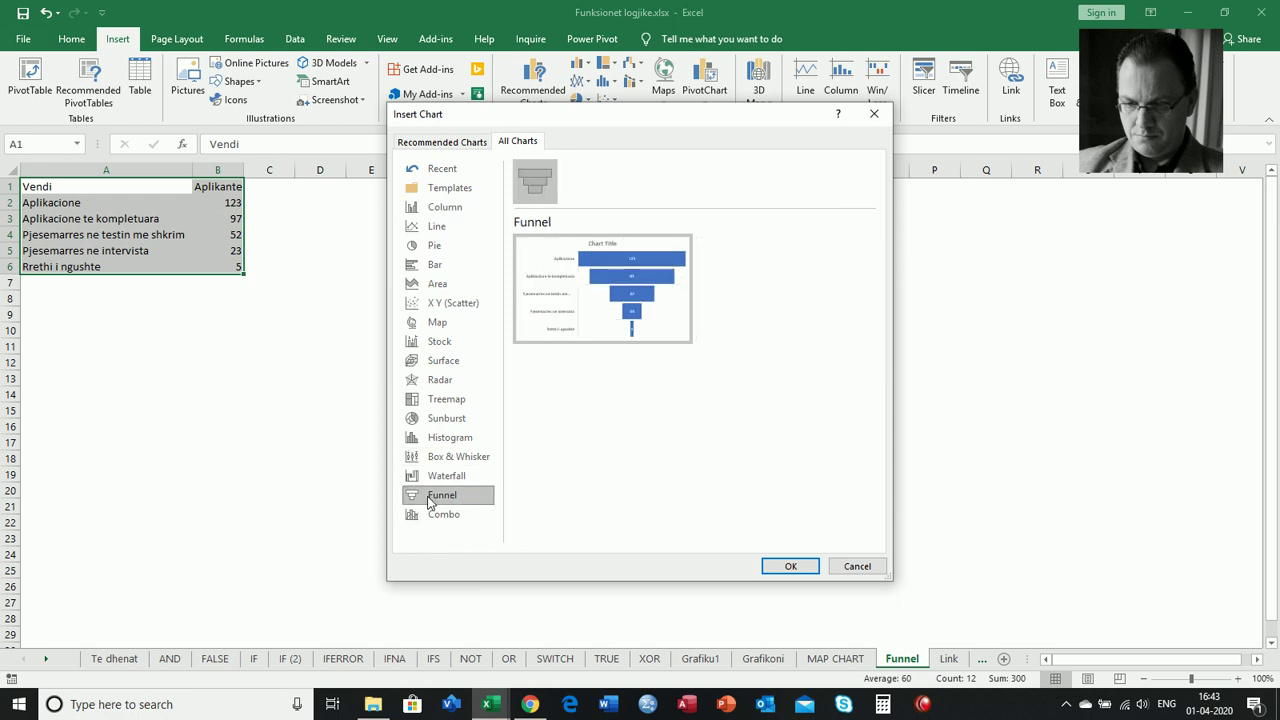
left_click(790, 566)
- Move the funnel chart next to the table and enlarge it
left_click_drag(494, 297, 393, 206)
left_click_drag(733, 436, 790, 491)
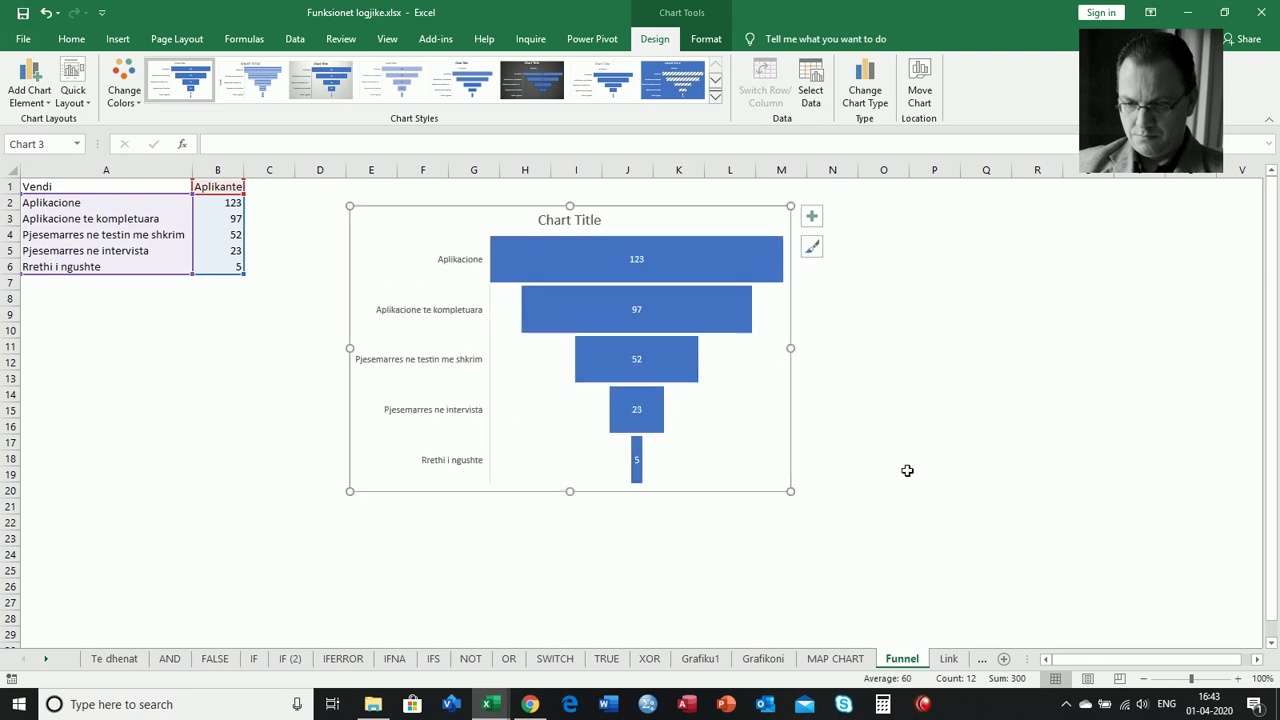
left_click(1001, 466)
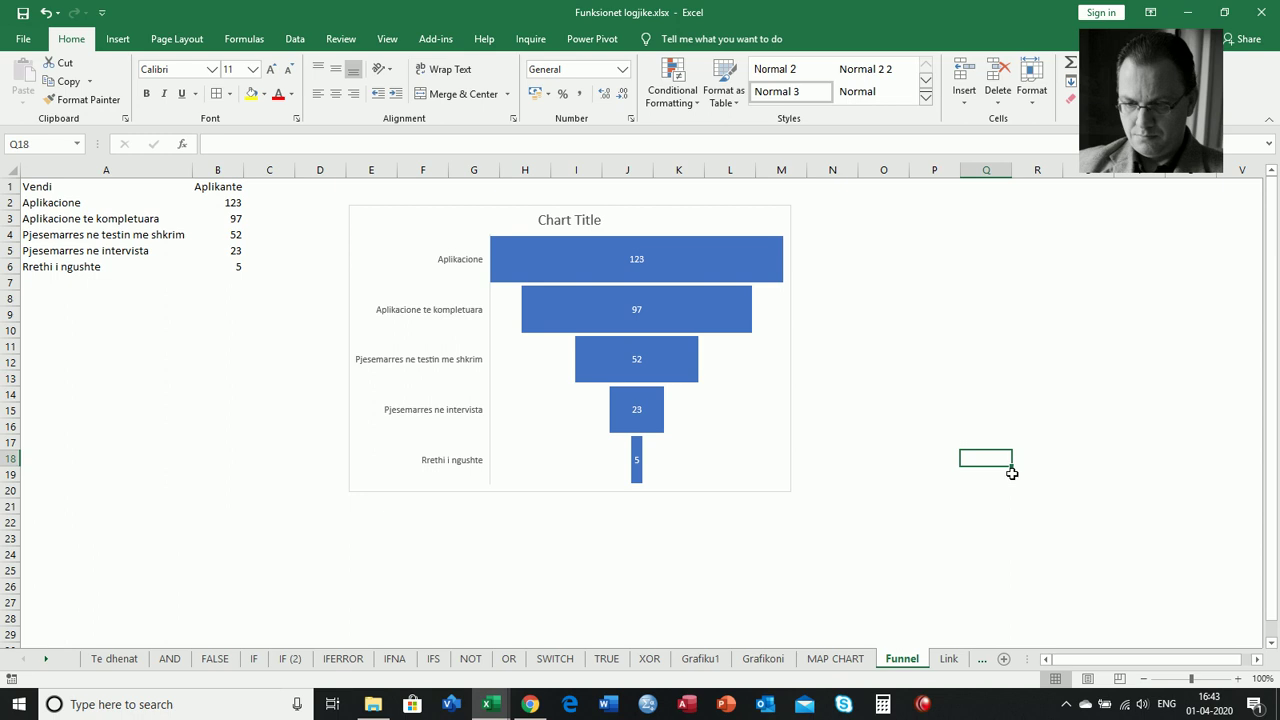
- On Grafikoni, create a line sparkline in F2 from B2:E2 and fill it down to F5
left_click(778, 666)
left_click(300, 207)
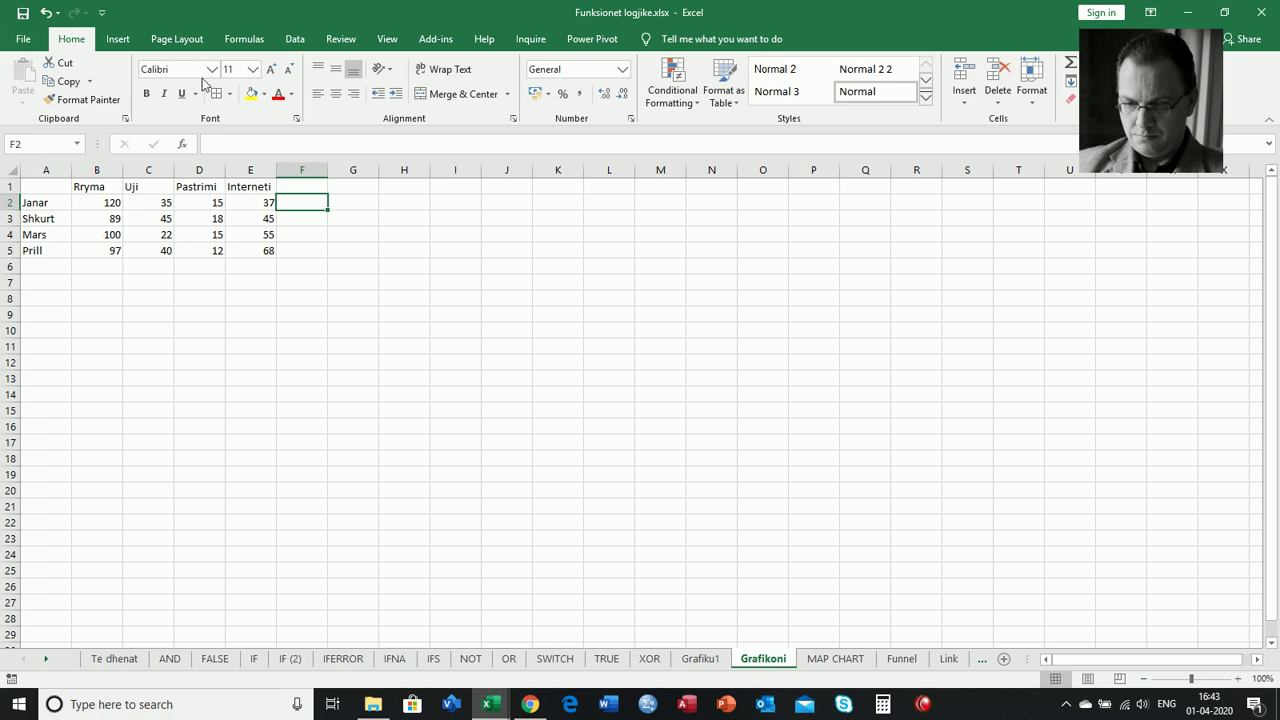
left_click(117, 39)
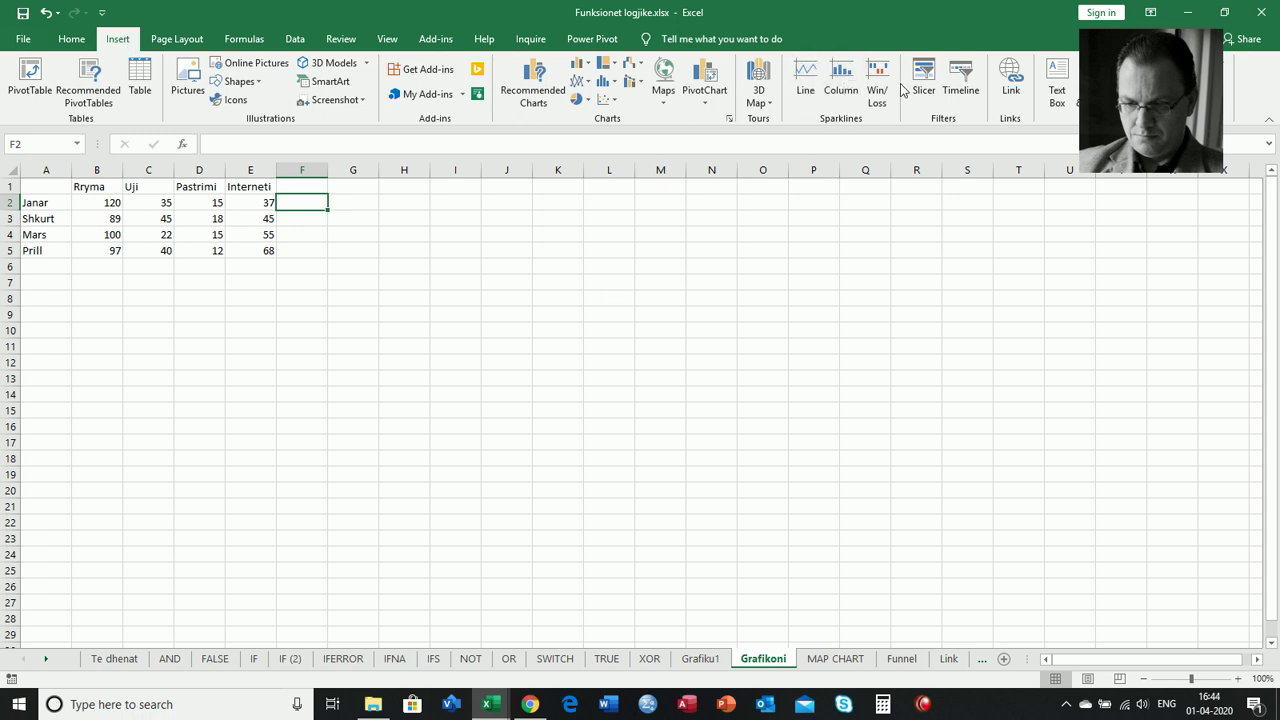
left_click(807, 83)
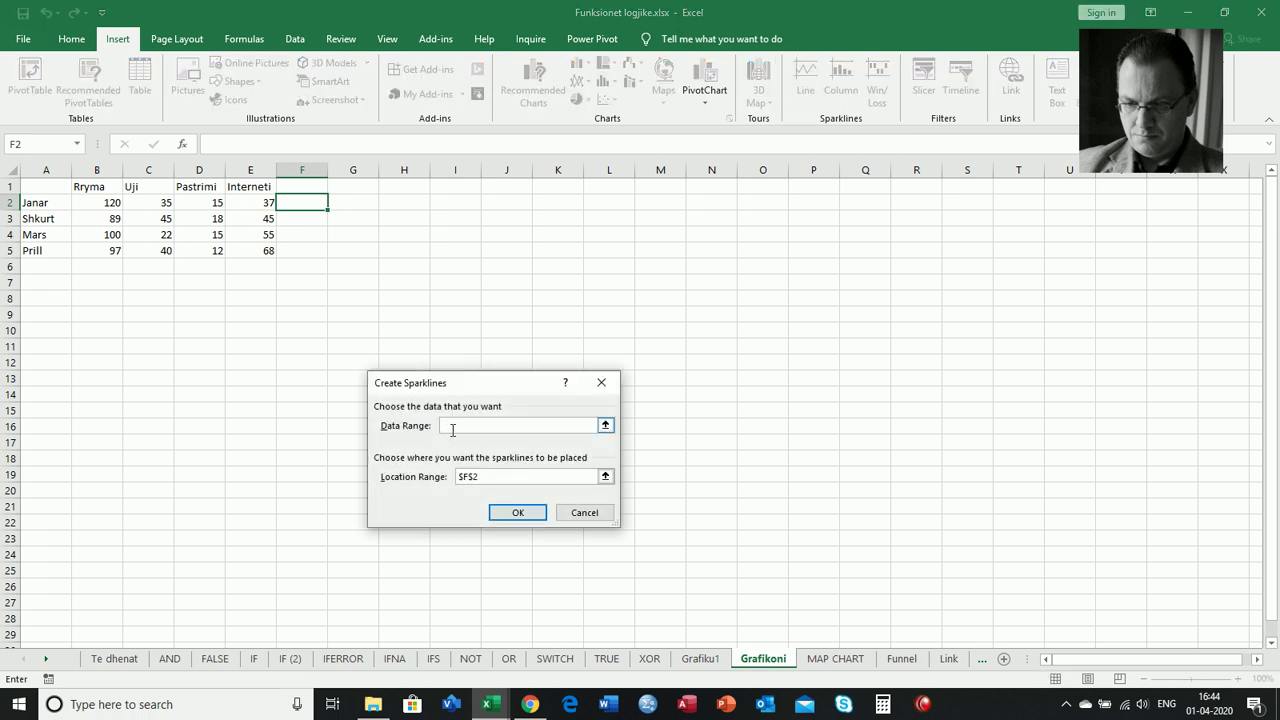
left_click(104, 202)
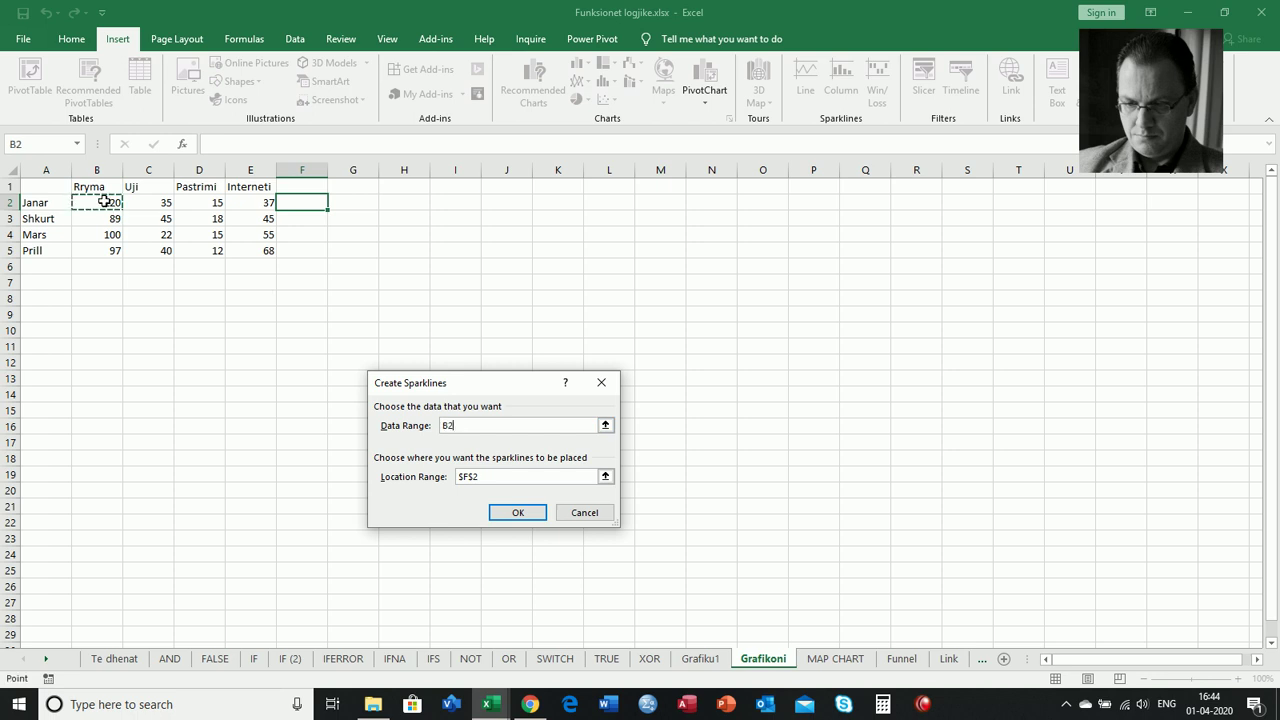
left_click_drag(104, 202, 232, 200)
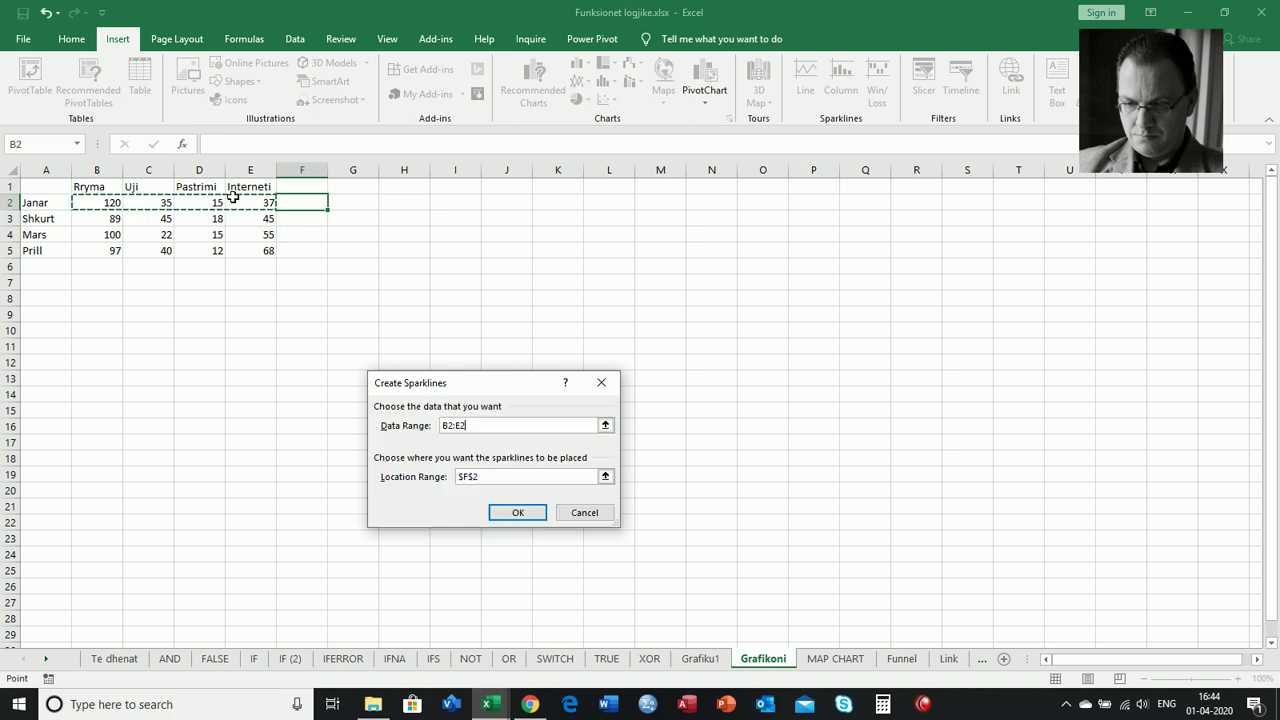
left_click(518, 513)
left_click_drag(328, 211, 318, 255)
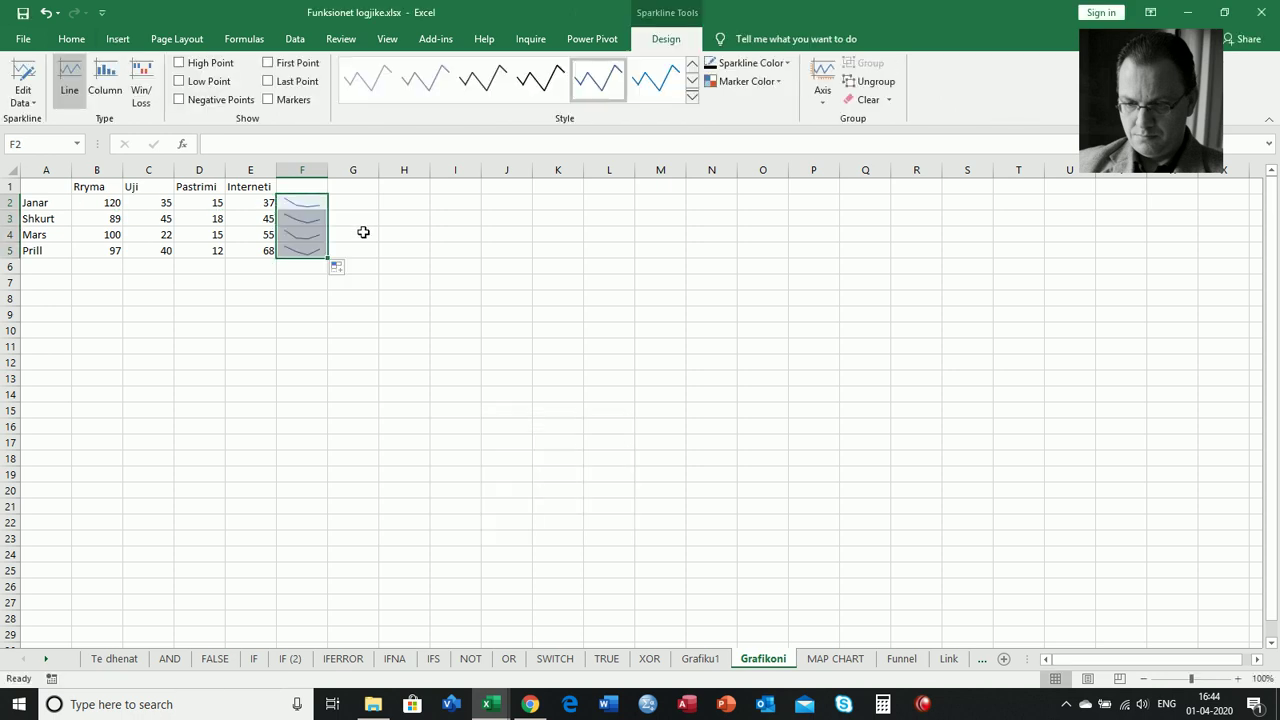
left_click(372, 203)
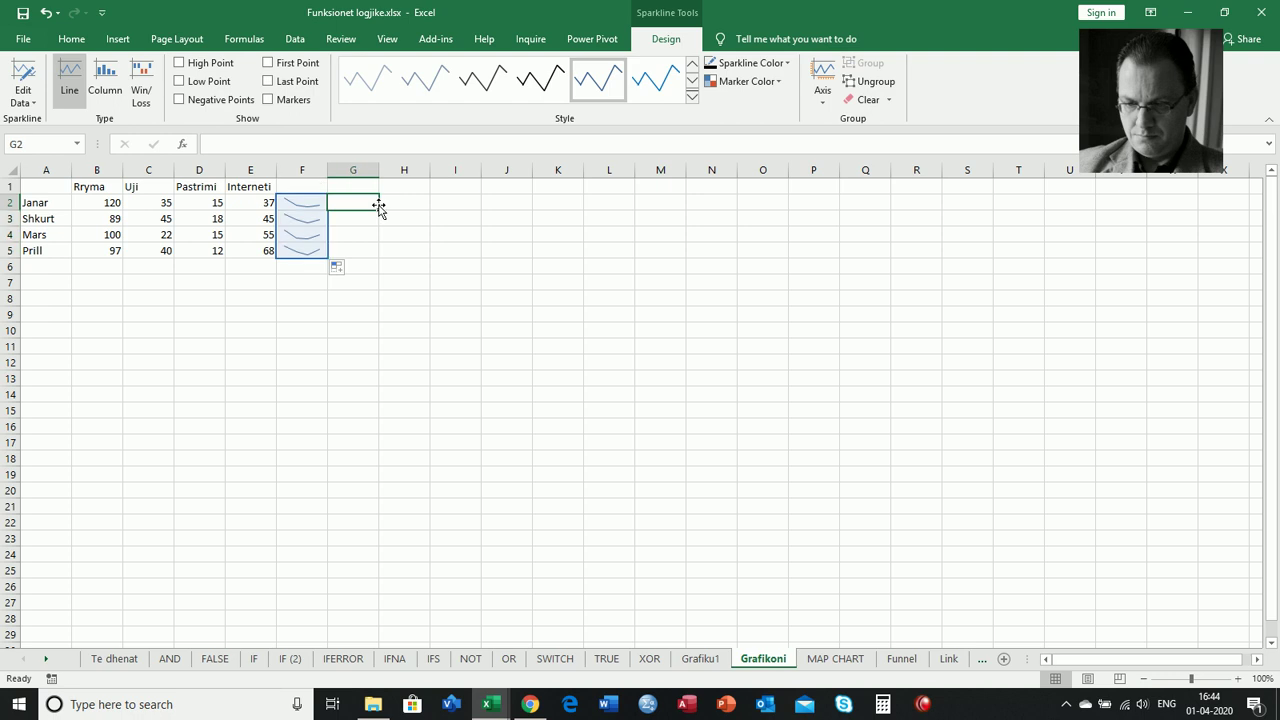
- Switch the F2:F5 sparklines to column style
left_click(312, 208)
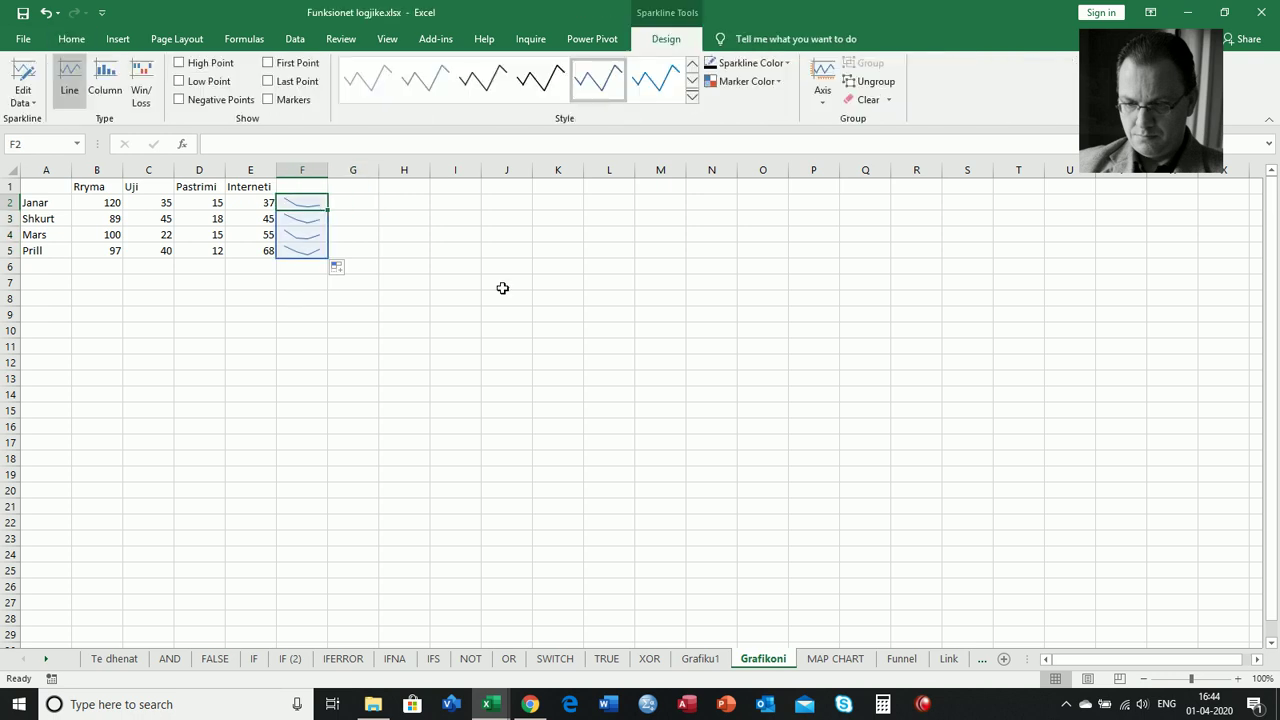
left_click(110, 80)
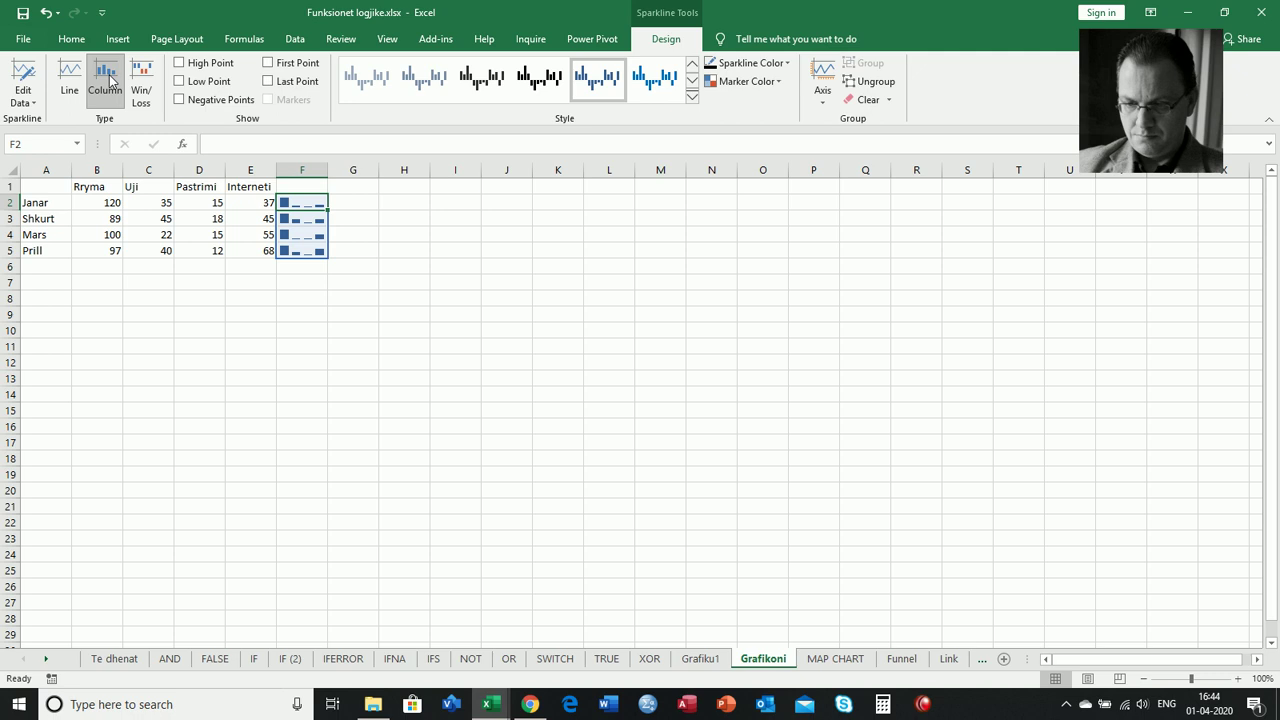
left_click(141, 85)
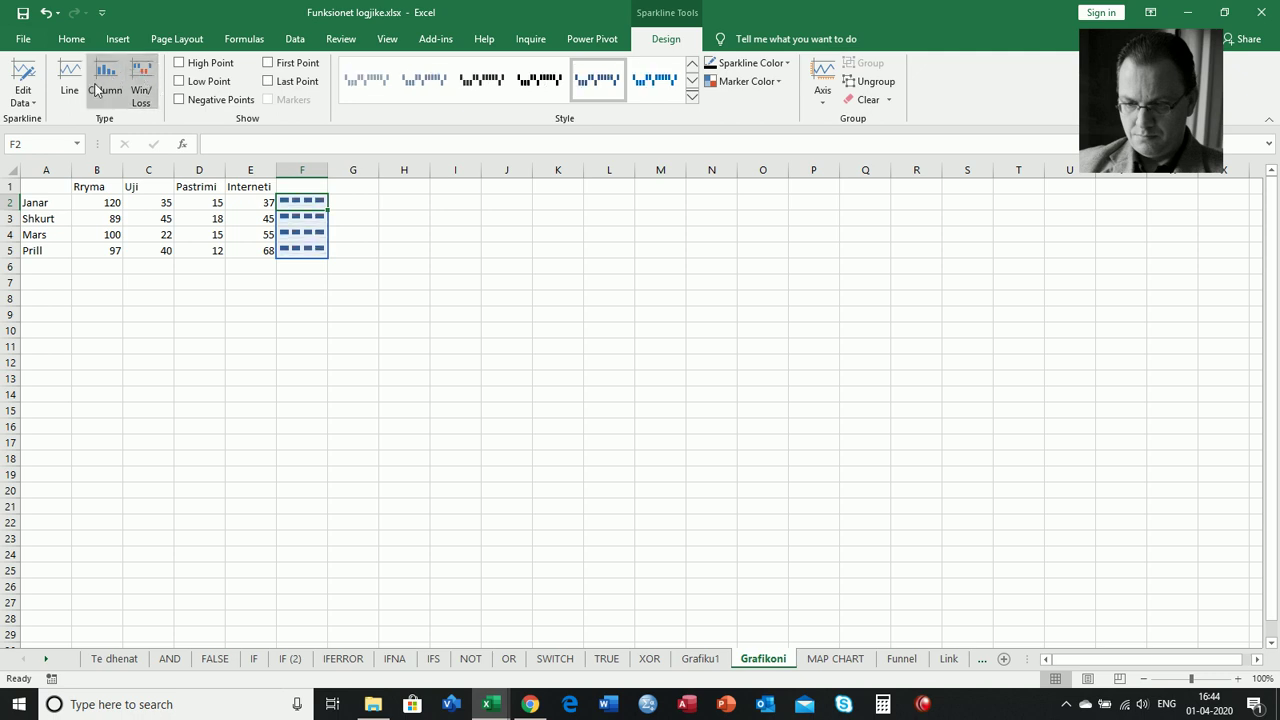
left_click(100, 85)
- Enter Uji values 150 in C2, 250 in C3 and 22 in C4
left_click(141, 201)
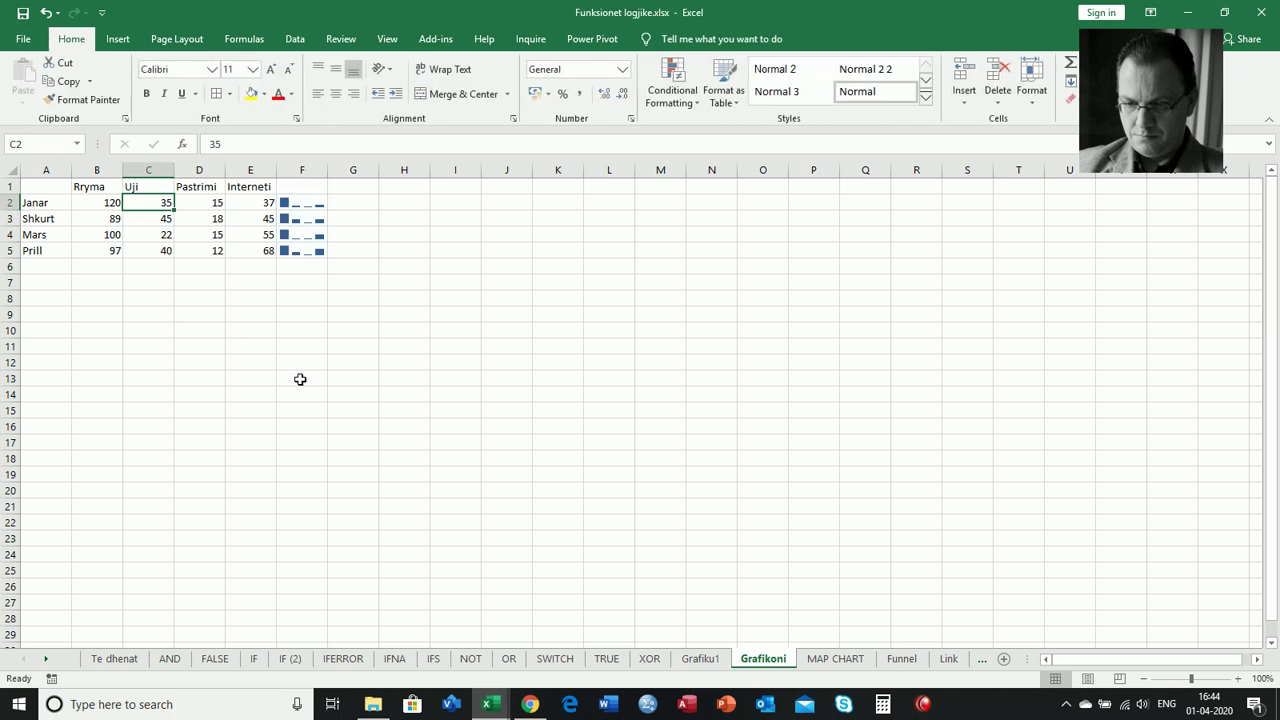
type("150")
key("Return")
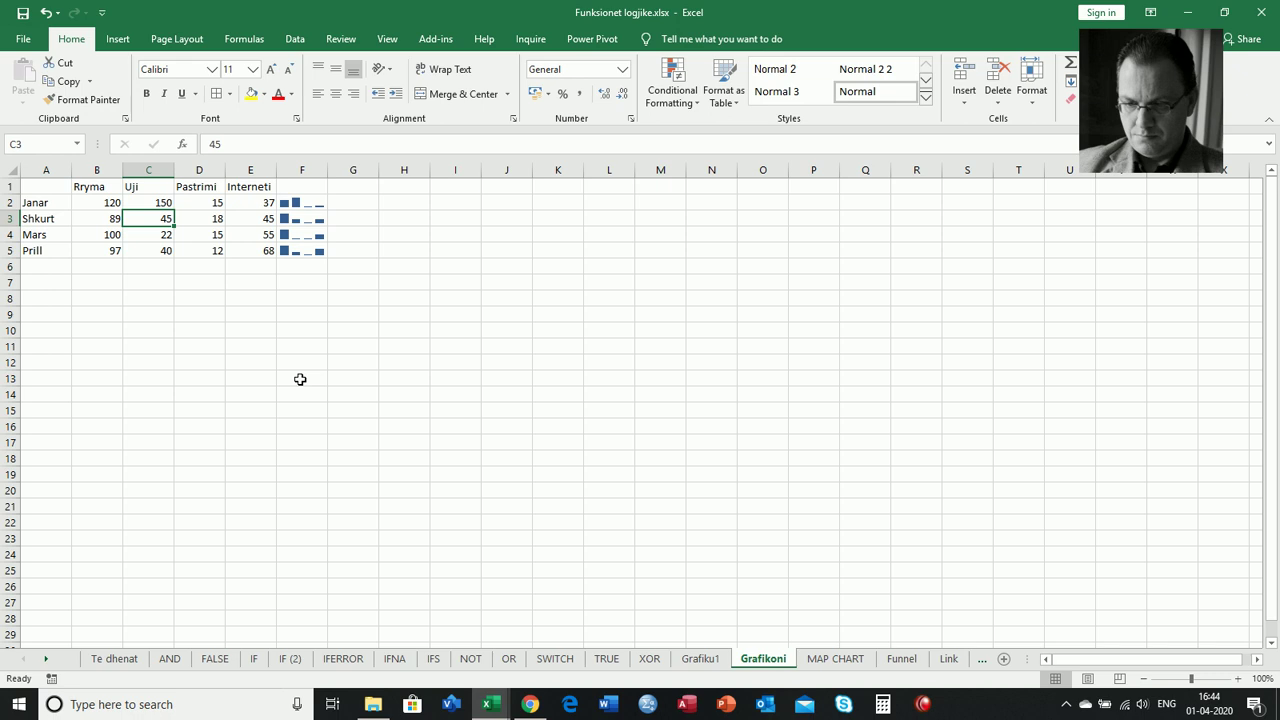
type("250")
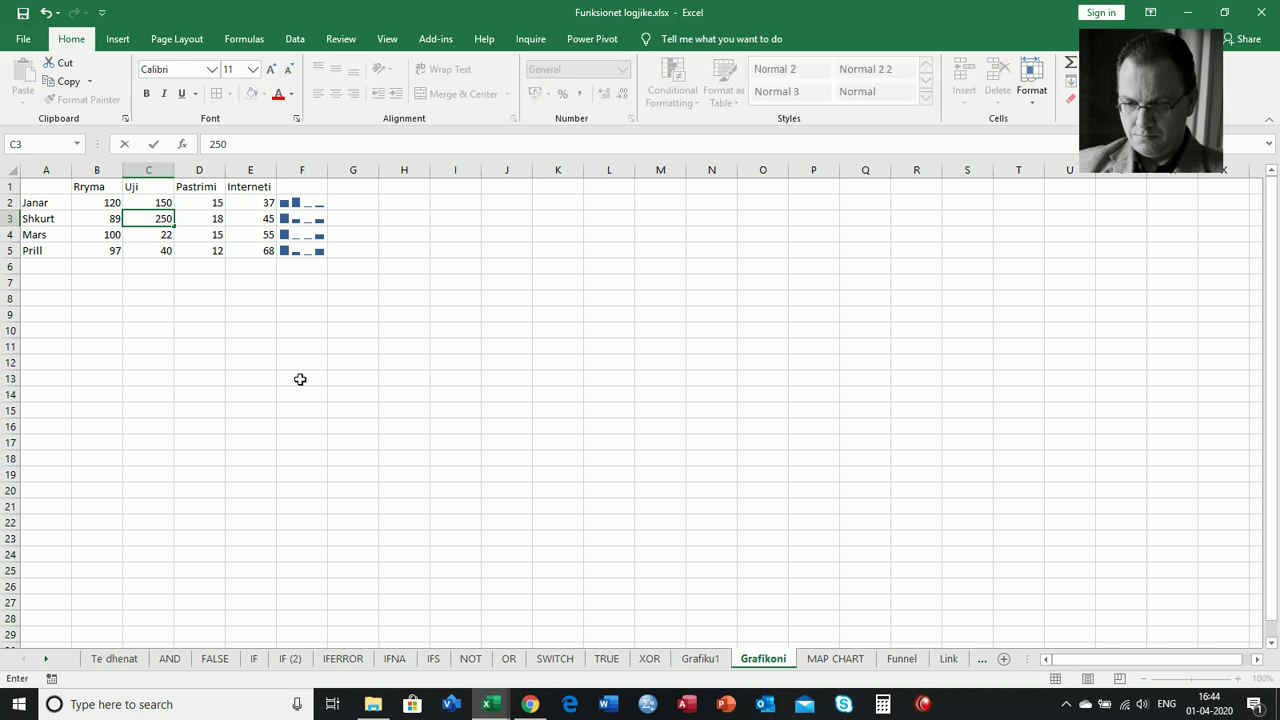
key("Return")
type("00")
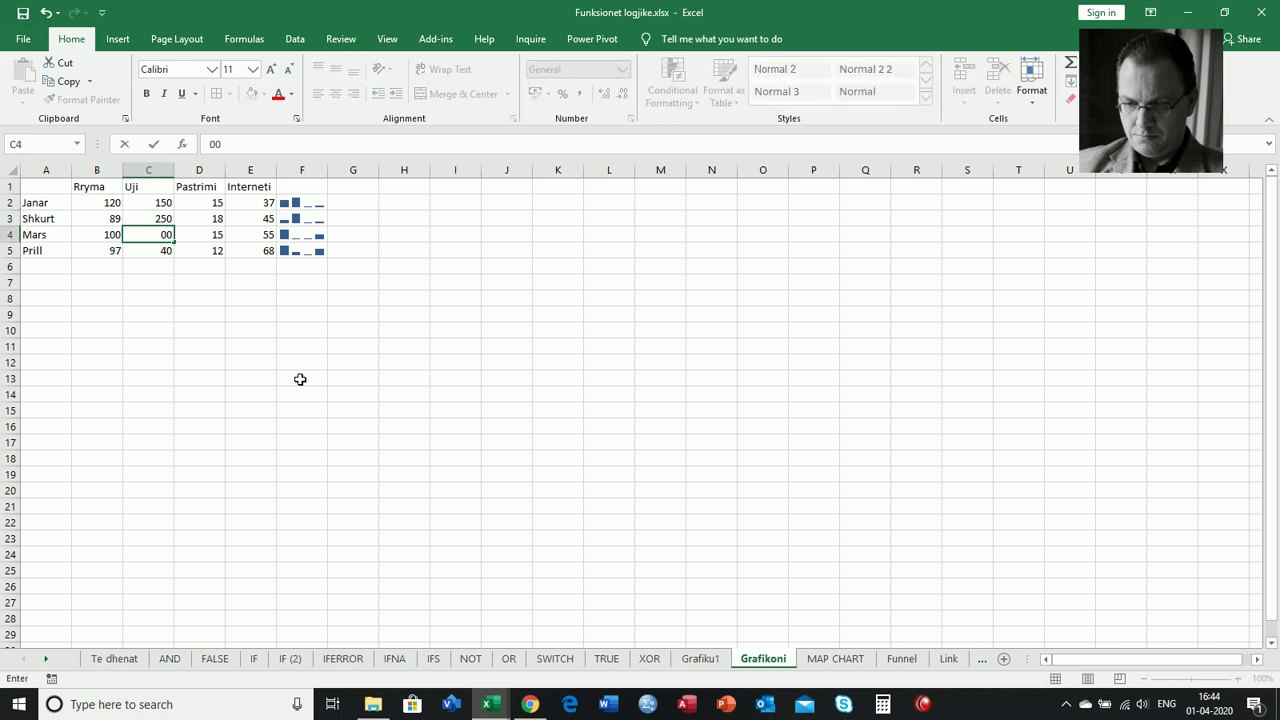
type("22")
key("ctrl+Return")
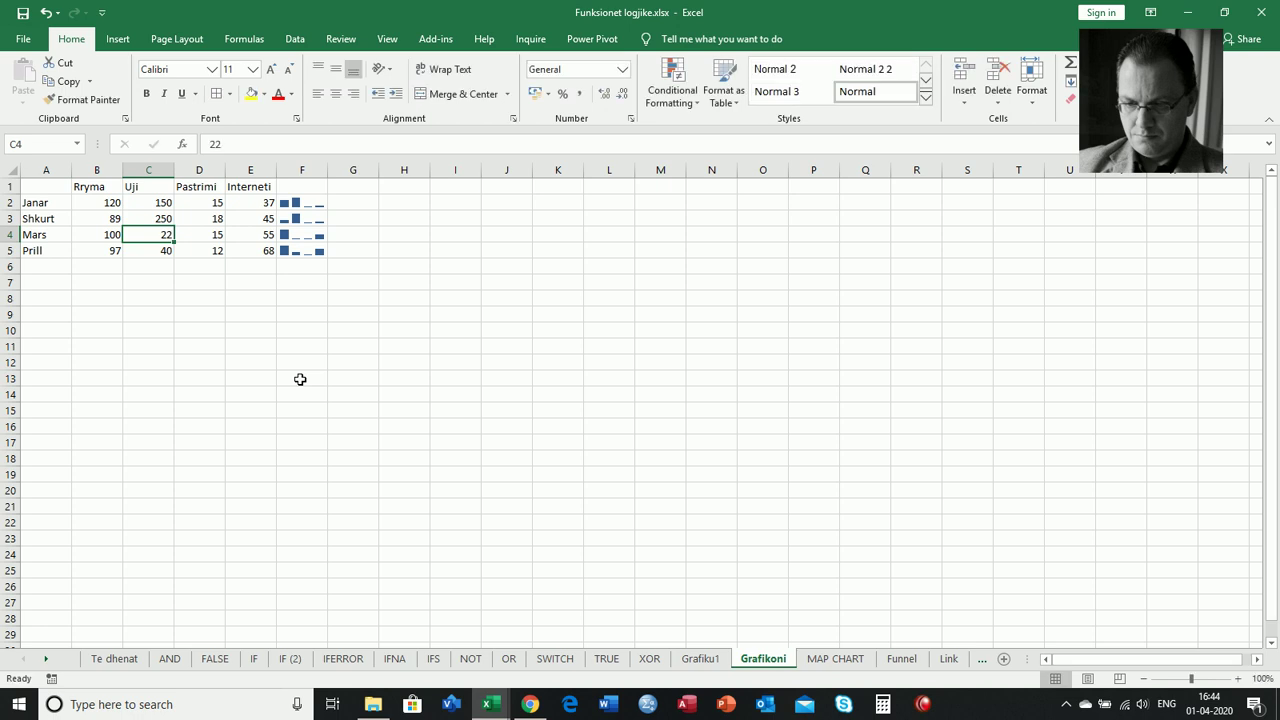
left_click(558, 458)
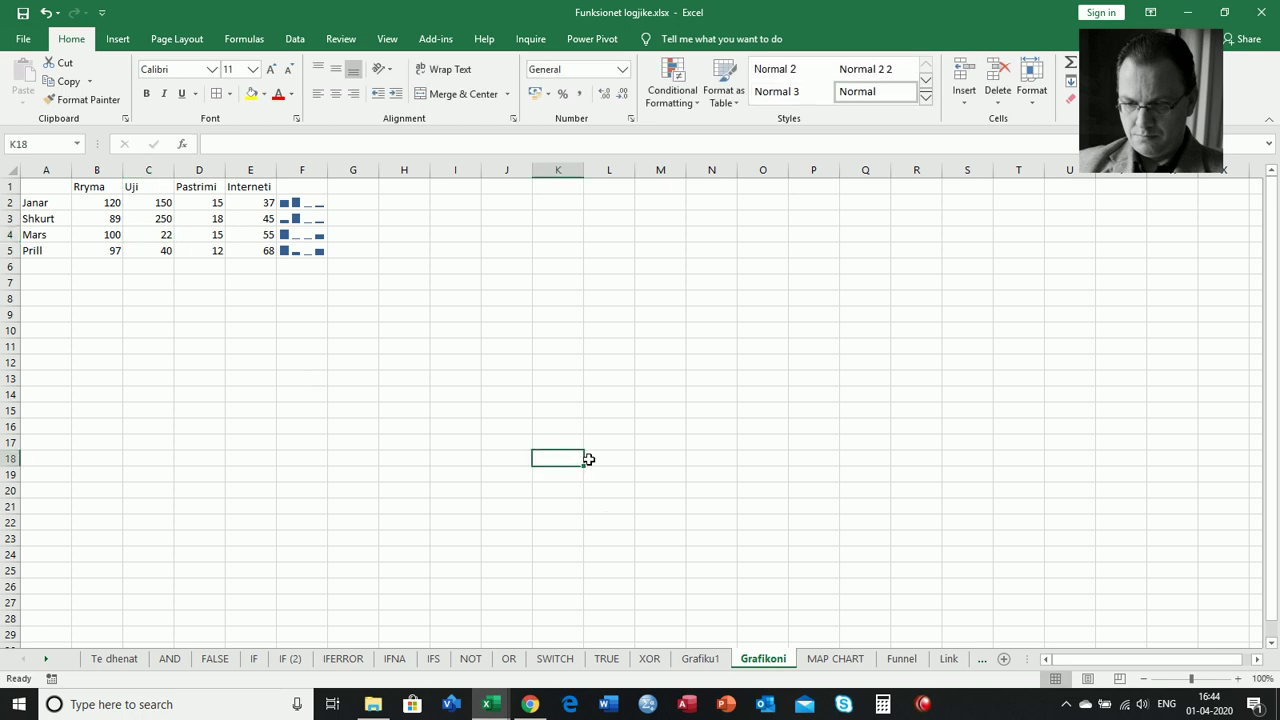